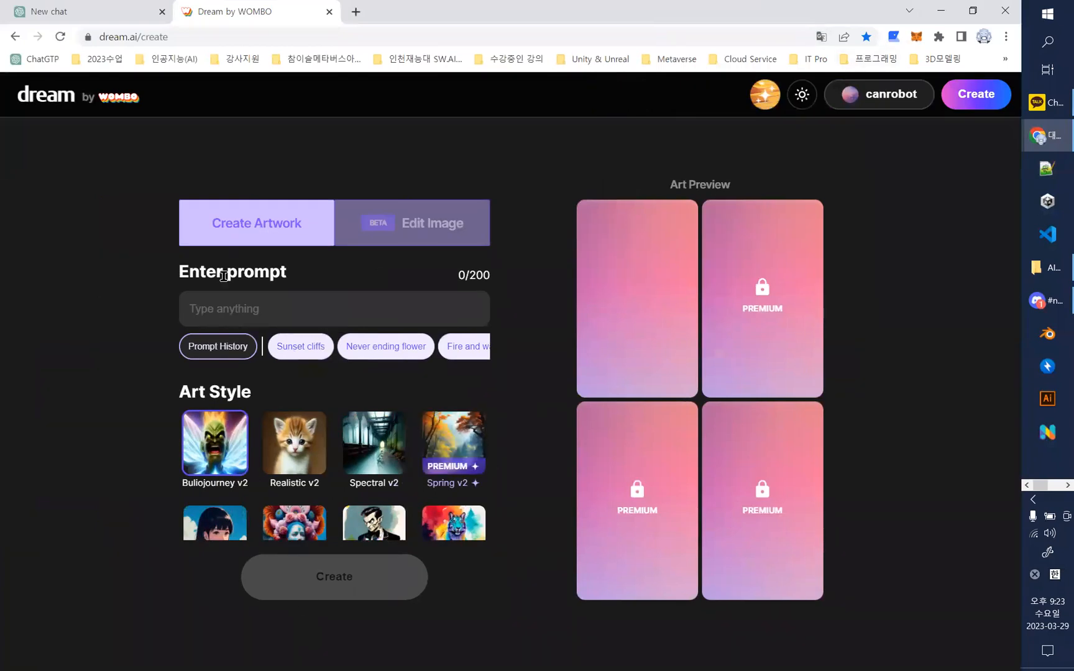
- Generate an artwork from the copied prompt "Old sheep, flock of sheep, dark forest" and view the result enlarged
click(226, 326)
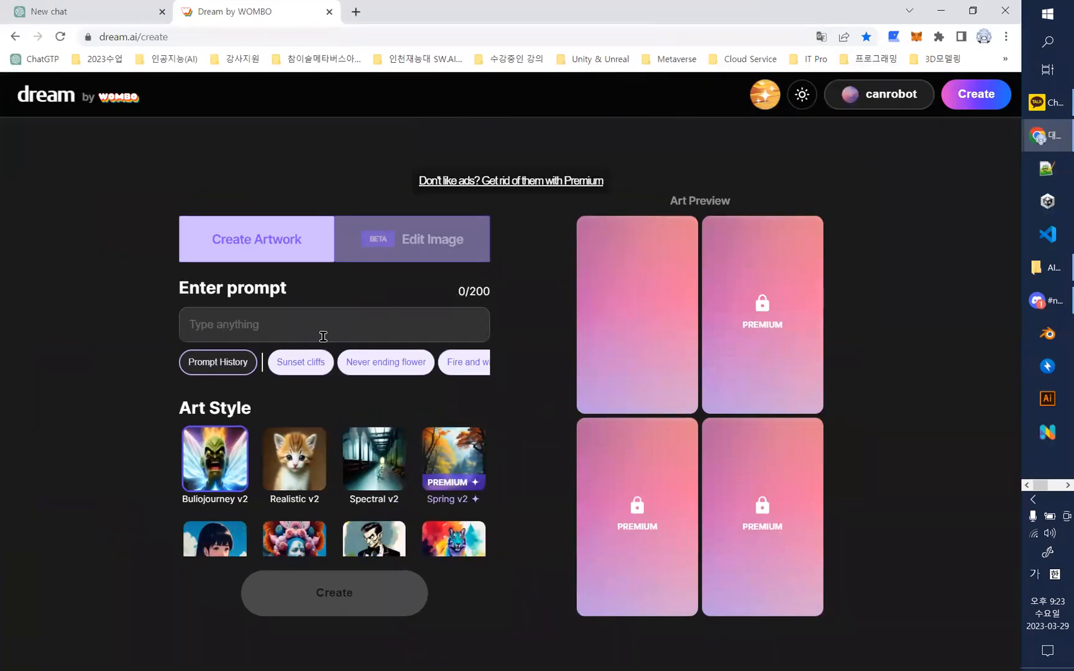
text(Old sheep, flock of sheep, dark forest)
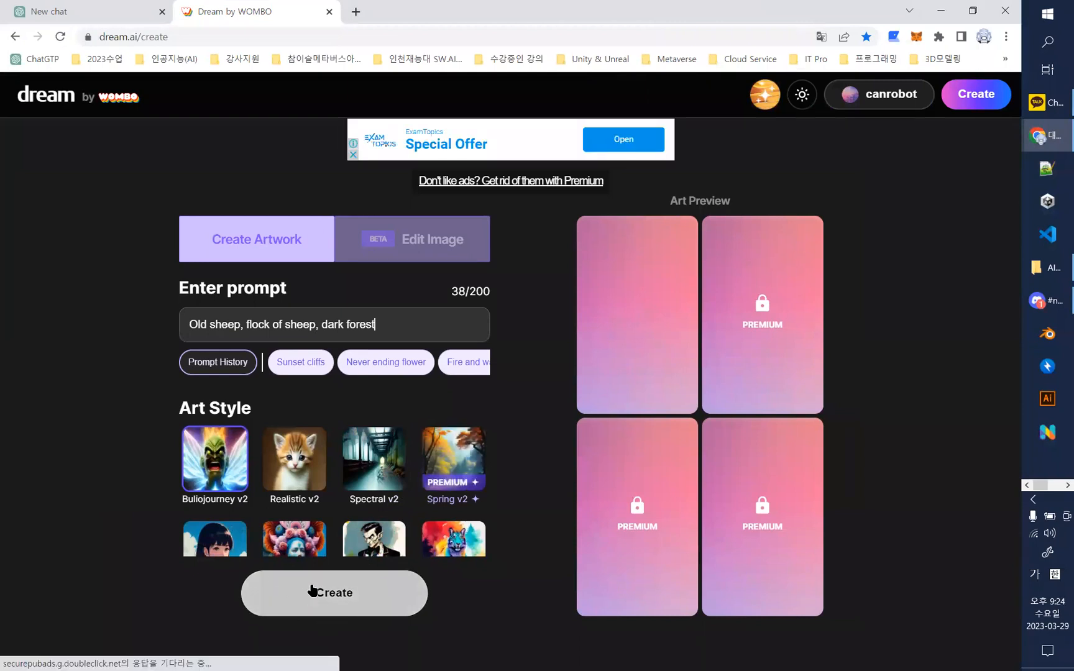
click(340, 599)
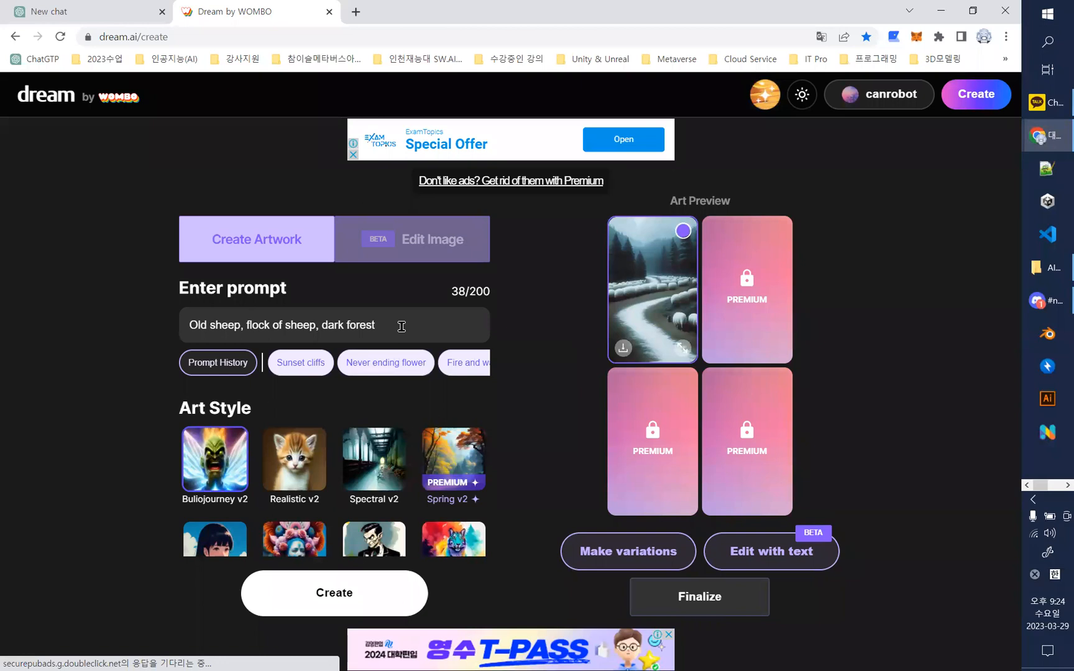
click(682, 347)
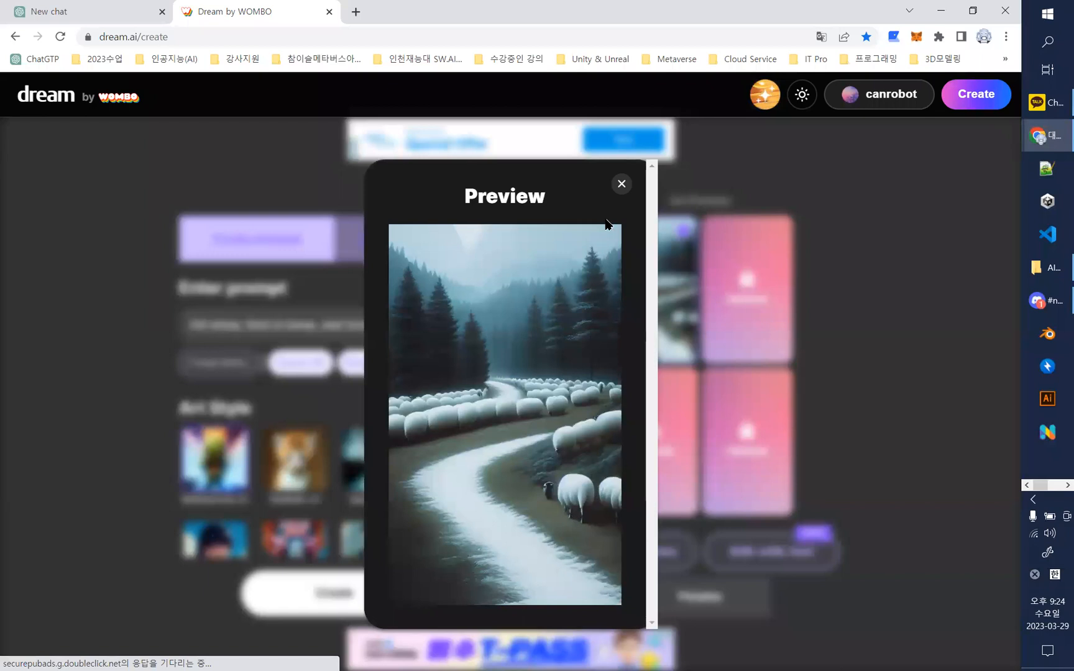
click(620, 184)
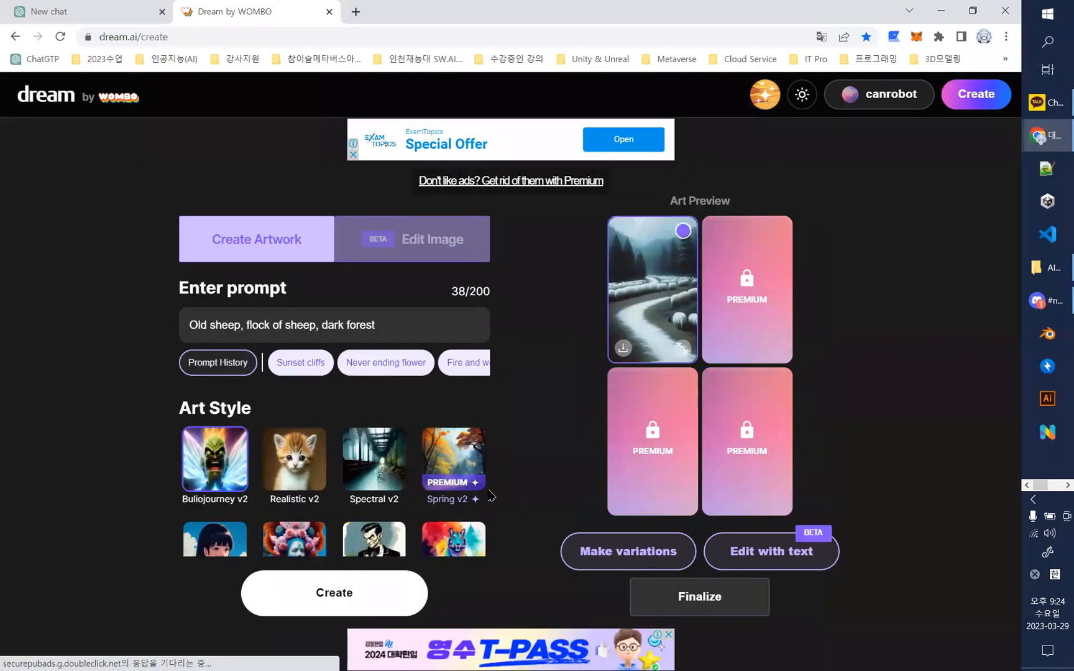
- Regenerate the sheep and dark forest artwork from the same prompt and check the new image in the enlarged preview
click(316, 593)
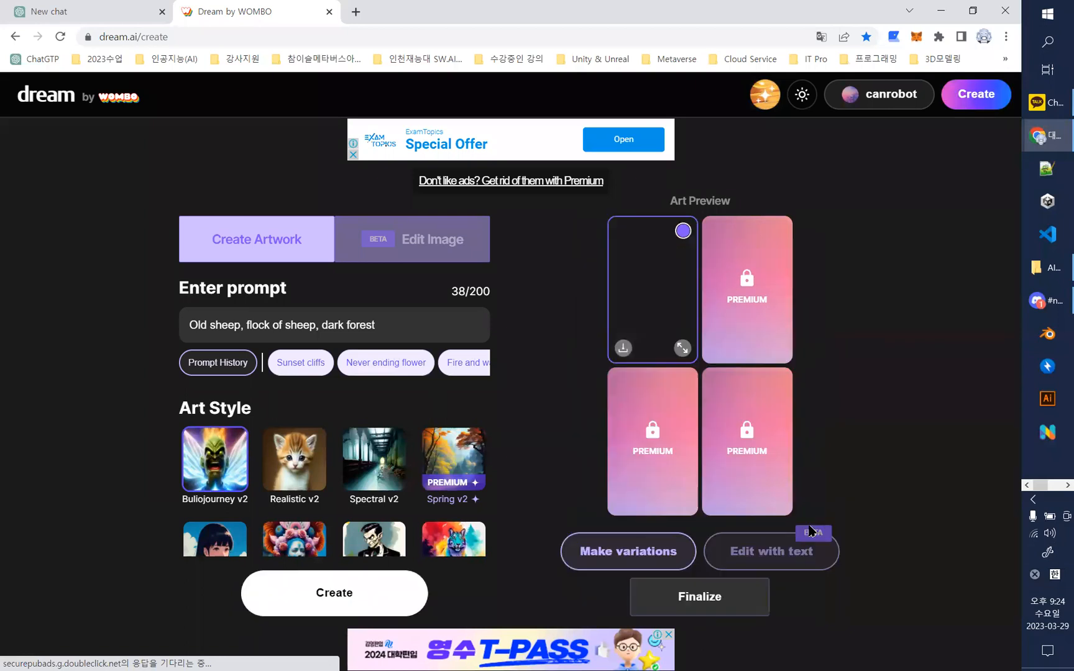
click(683, 349)
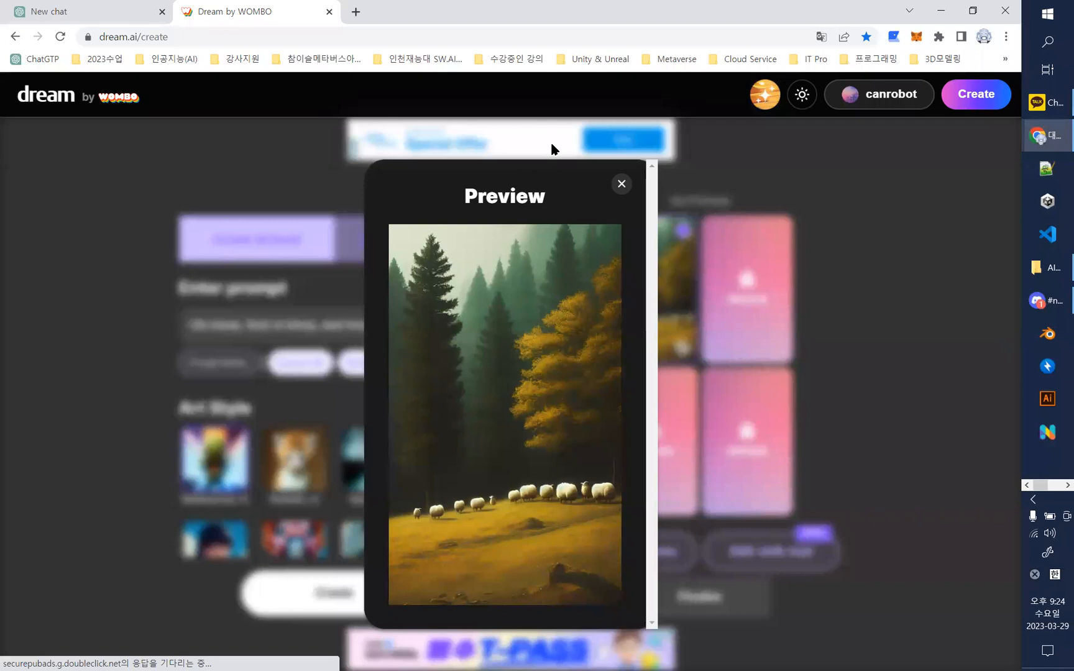
click(621, 184)
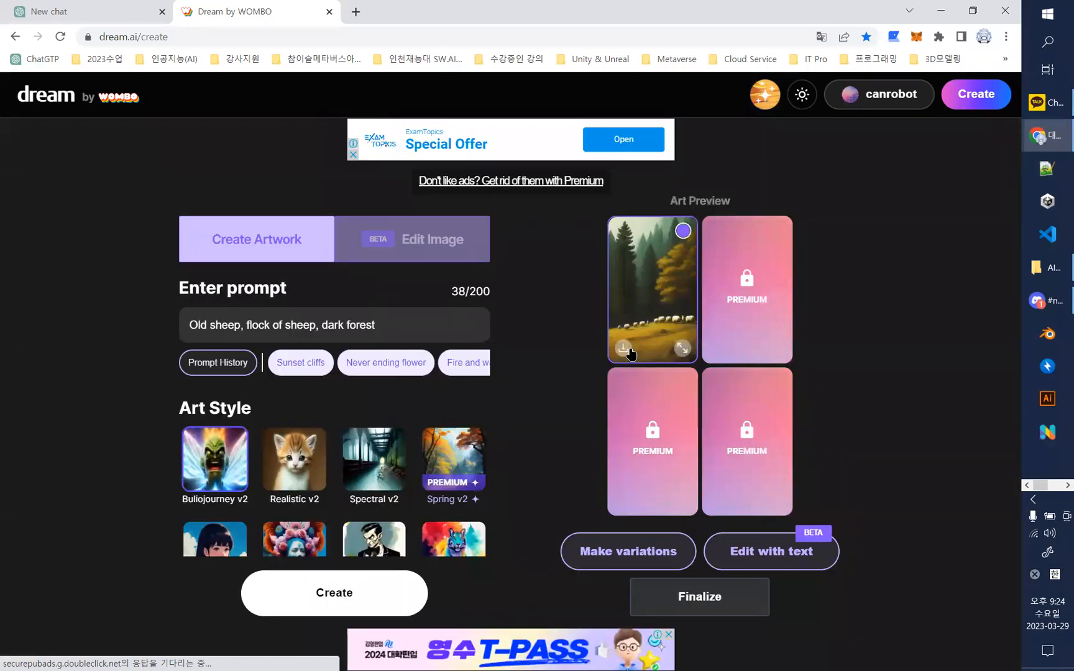
- Download the new sheep and forest image and show the file in its folder
click(622, 350)
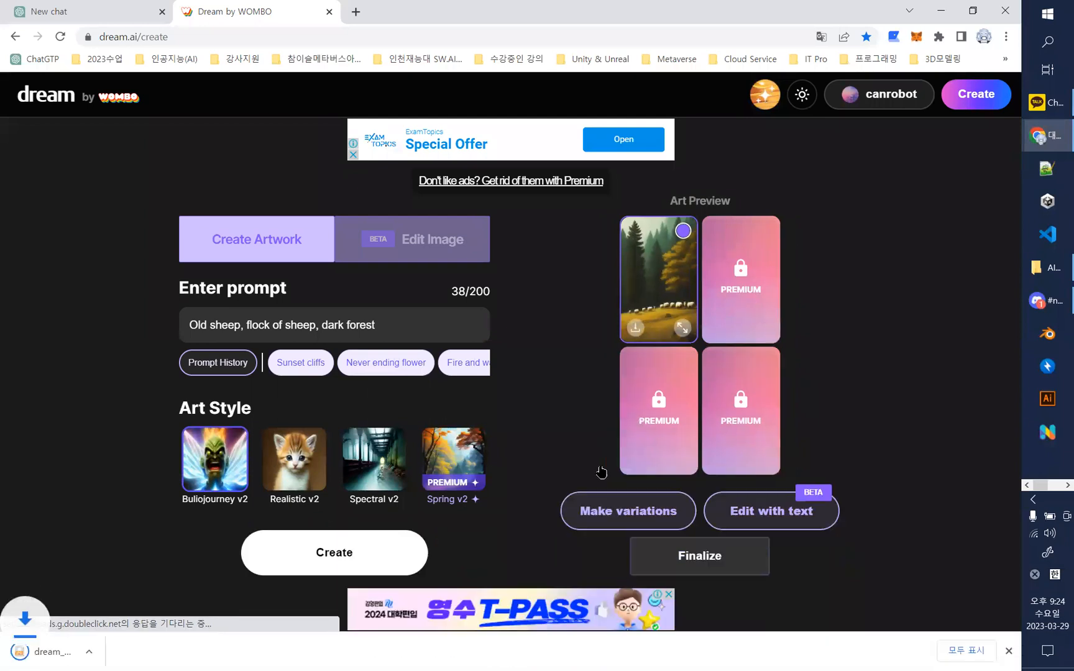
click(149, 651)
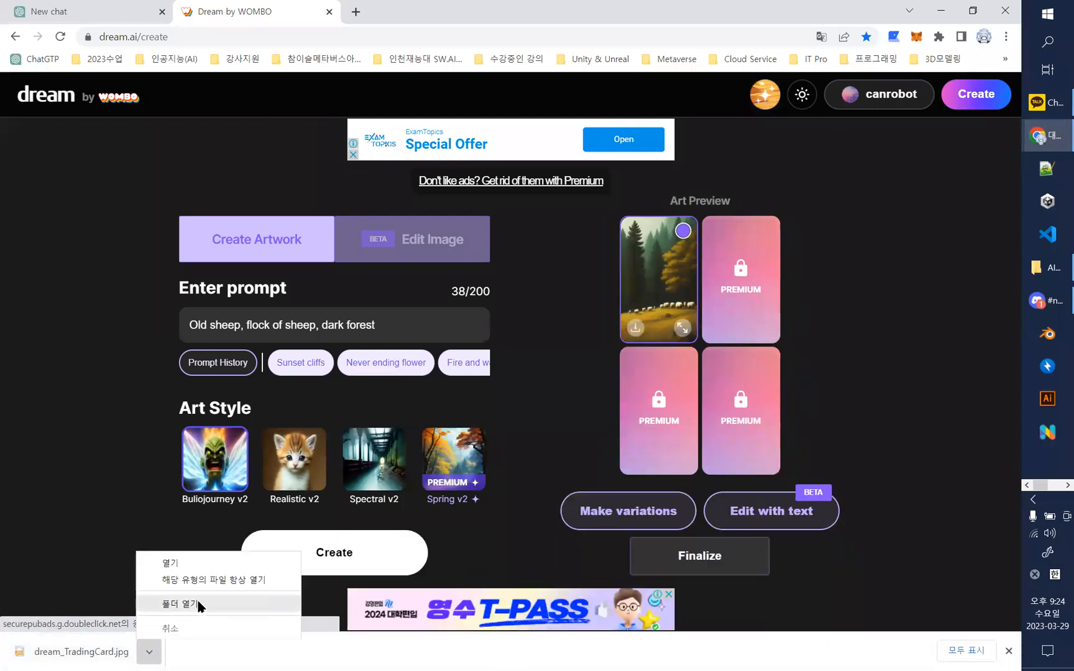
click(192, 603)
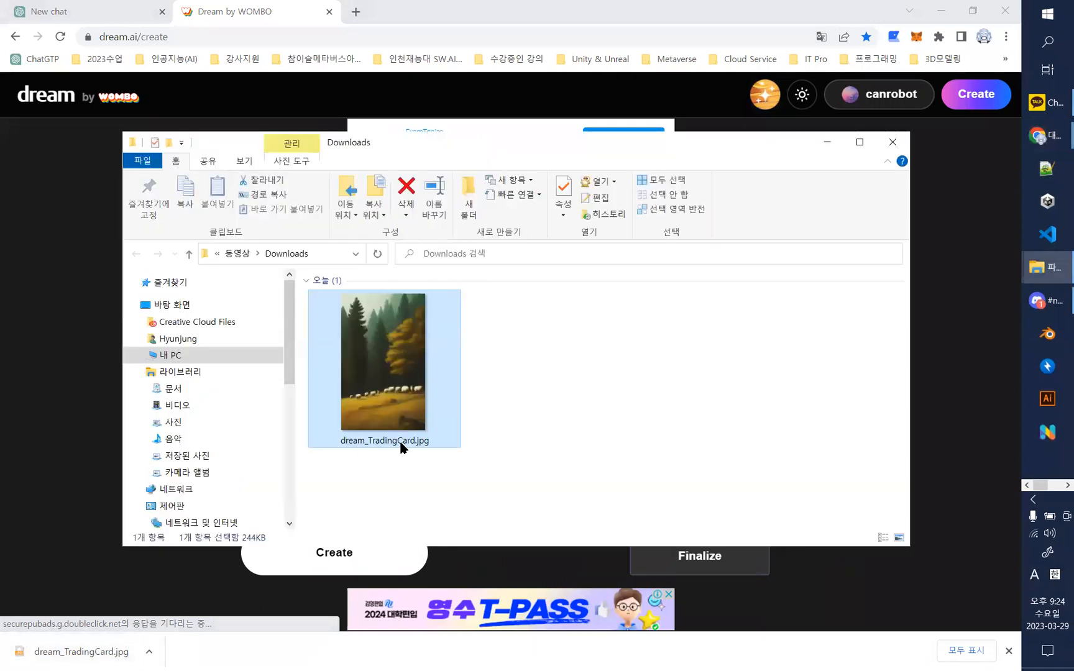
right_click(402, 441)
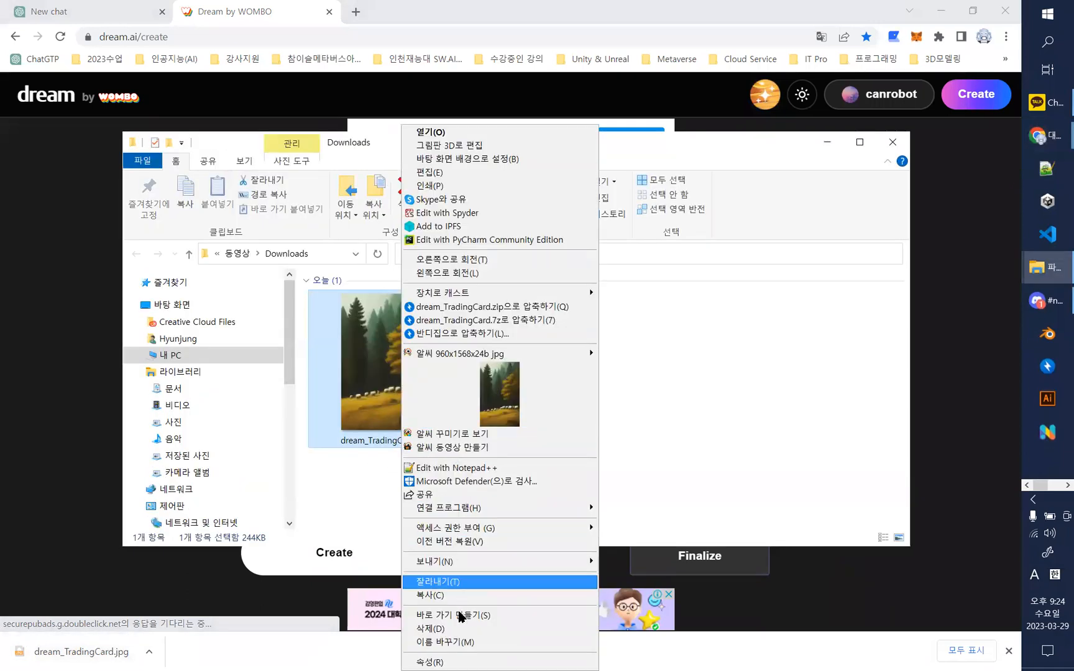
click(460, 642)
key(BackSpace)
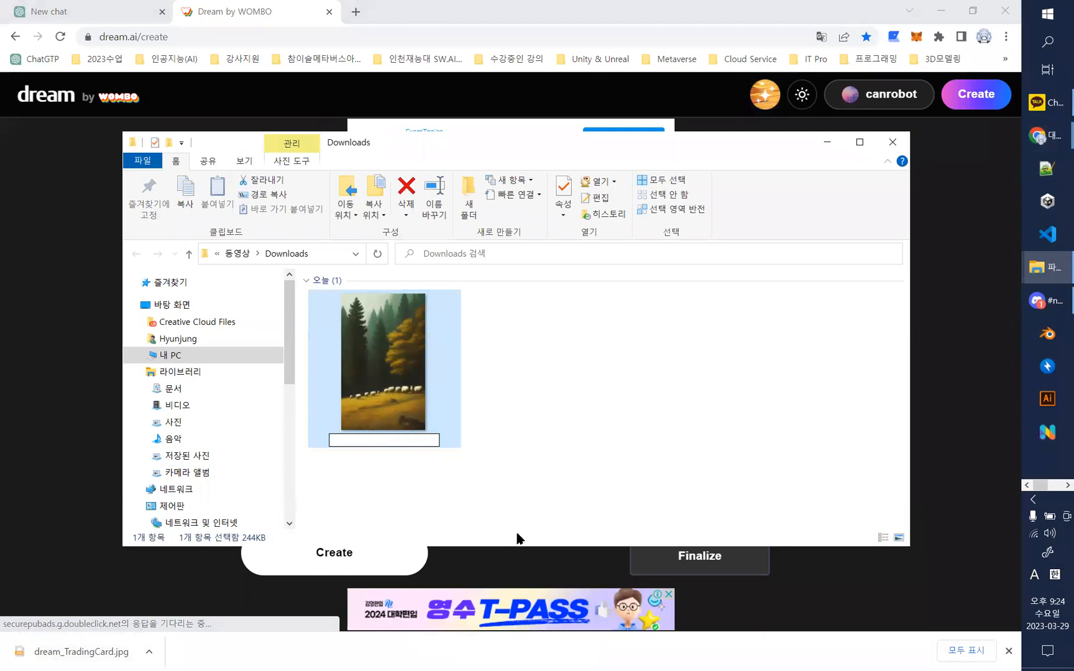
drag(609, 447, 374, 438)
right_click(376, 443)
click(415, 631)
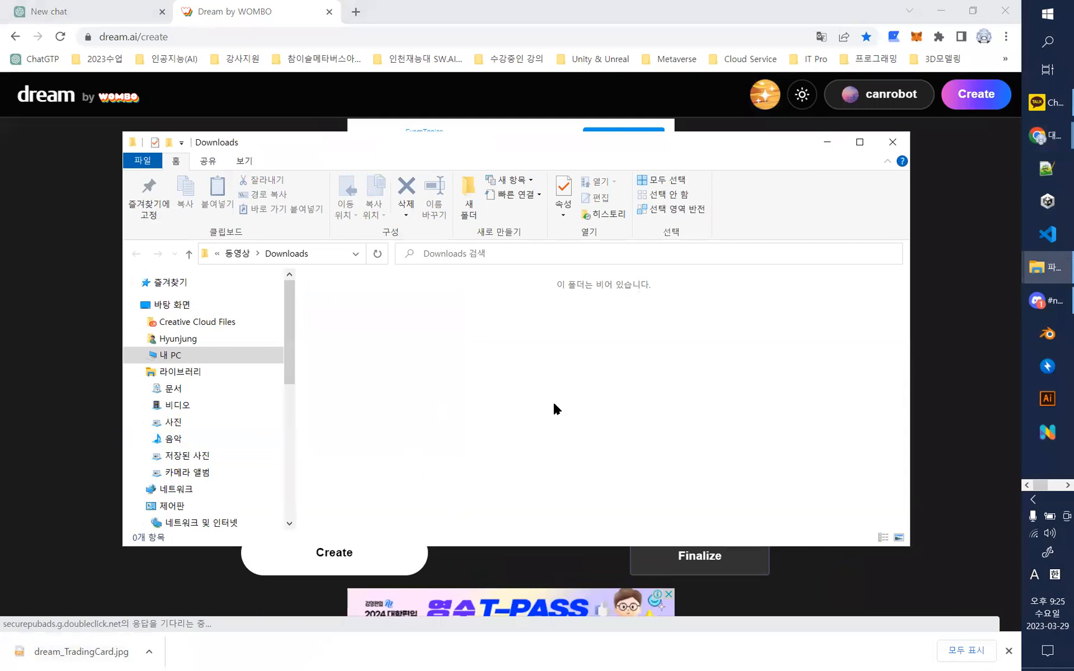
key(ctrl+z)
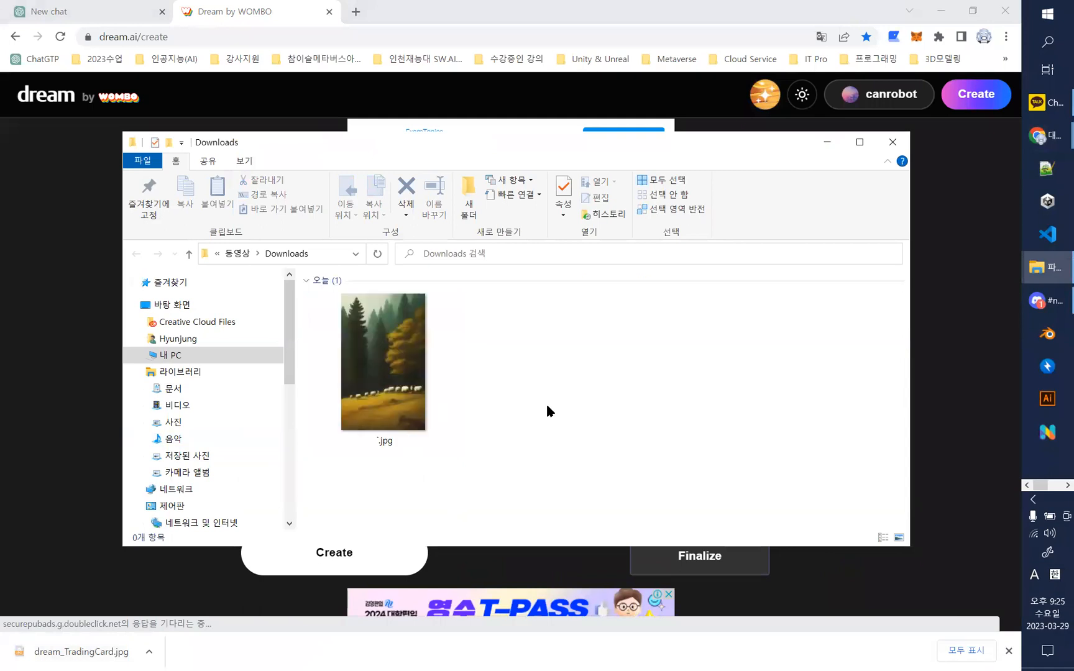
- Rename the downloaded sheep and forest image as 1, keeping the .jpg extension, and minimize the Downloads window
click(389, 441)
right_click(388, 442)
click(446, 642)
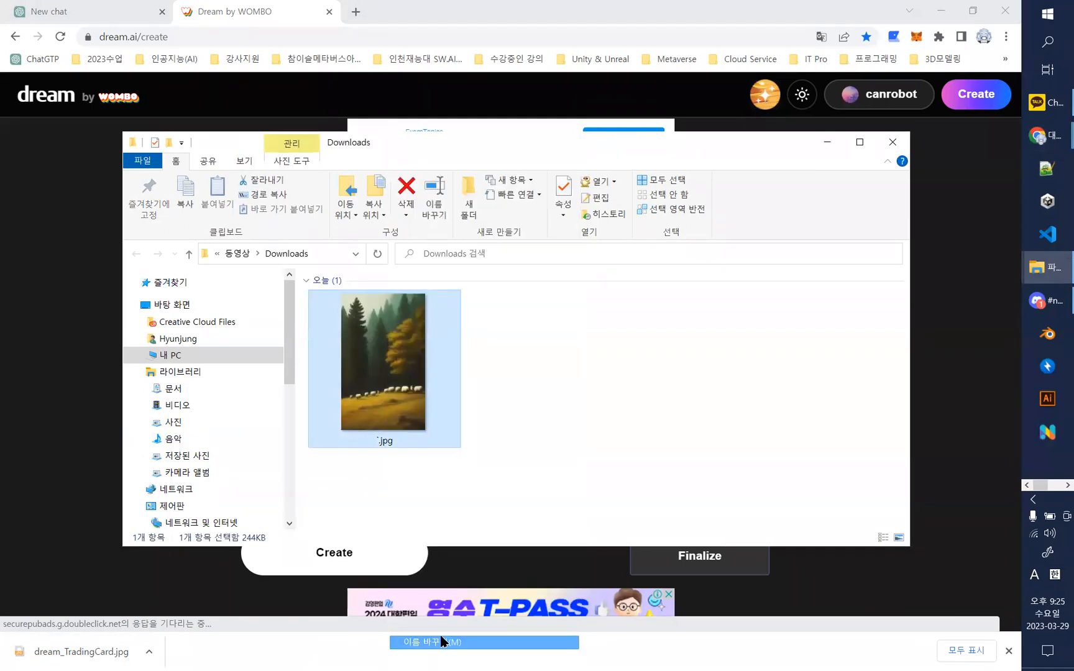
text(1)
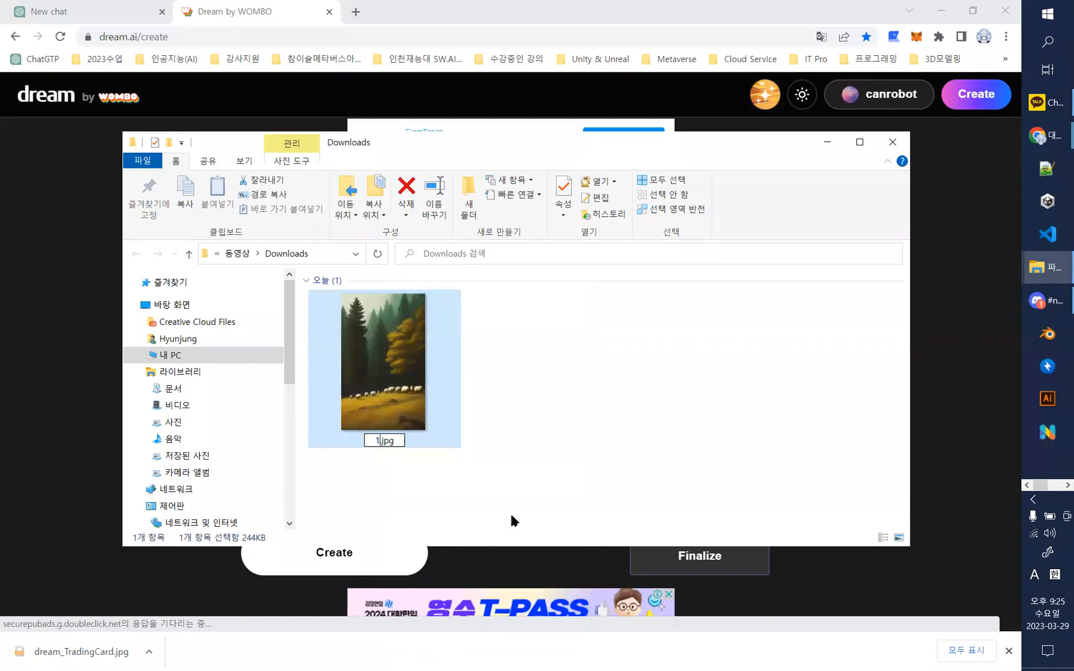
click(550, 488)
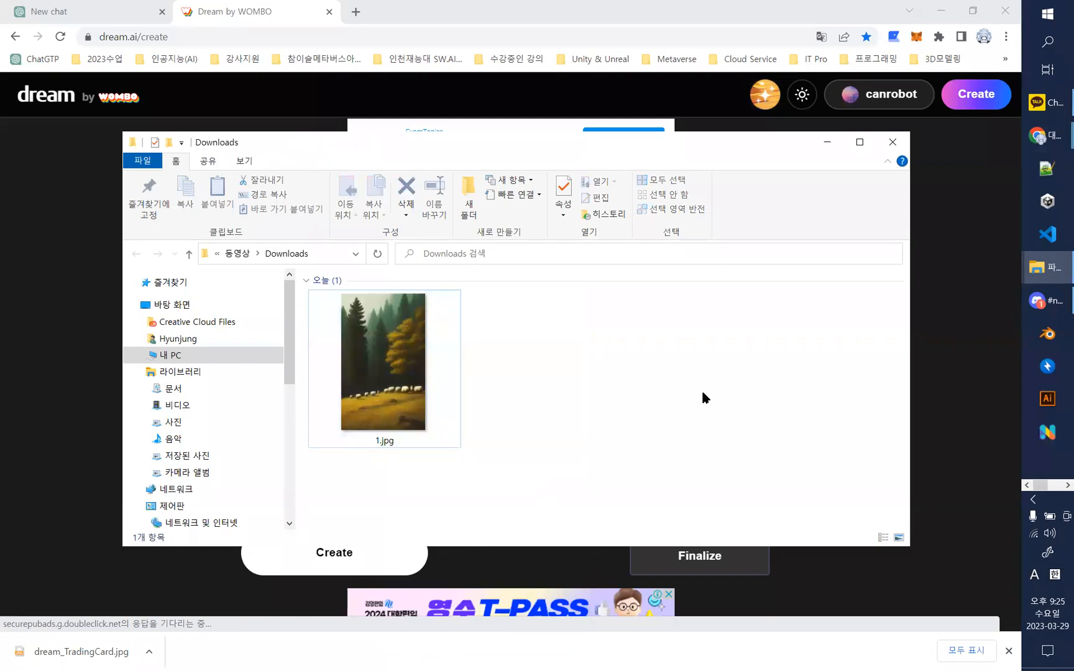
click(823, 143)
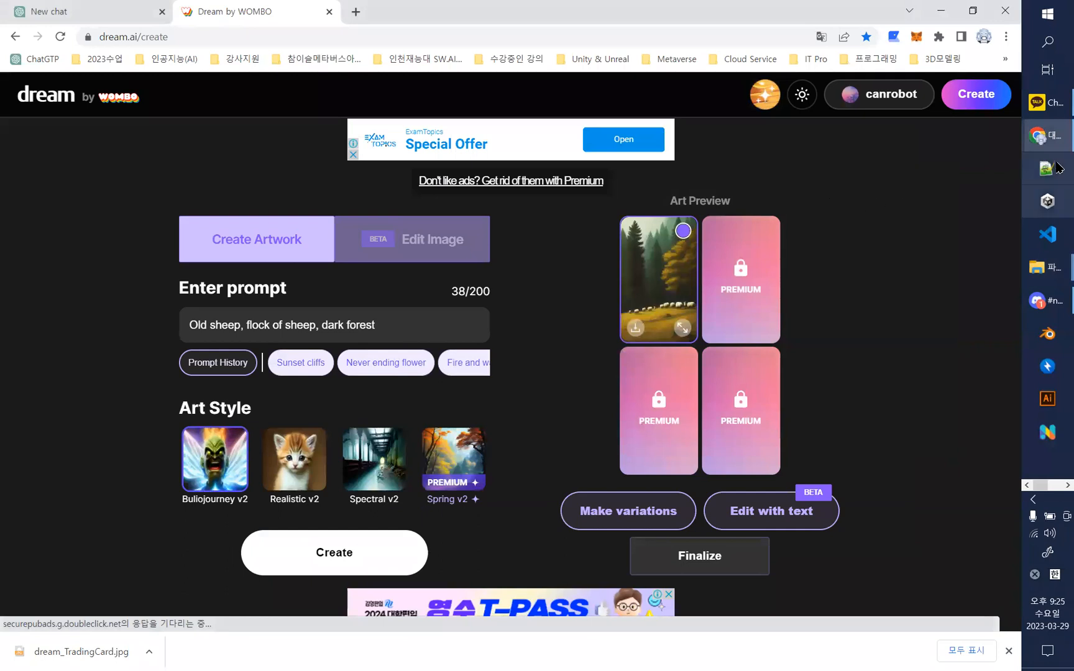
- Copy the Page 2 keywords "Boar, rabbit, swamp" from the KakaoTalk chat, replace the artwork prompt with them and generate the image
click(1048, 102)
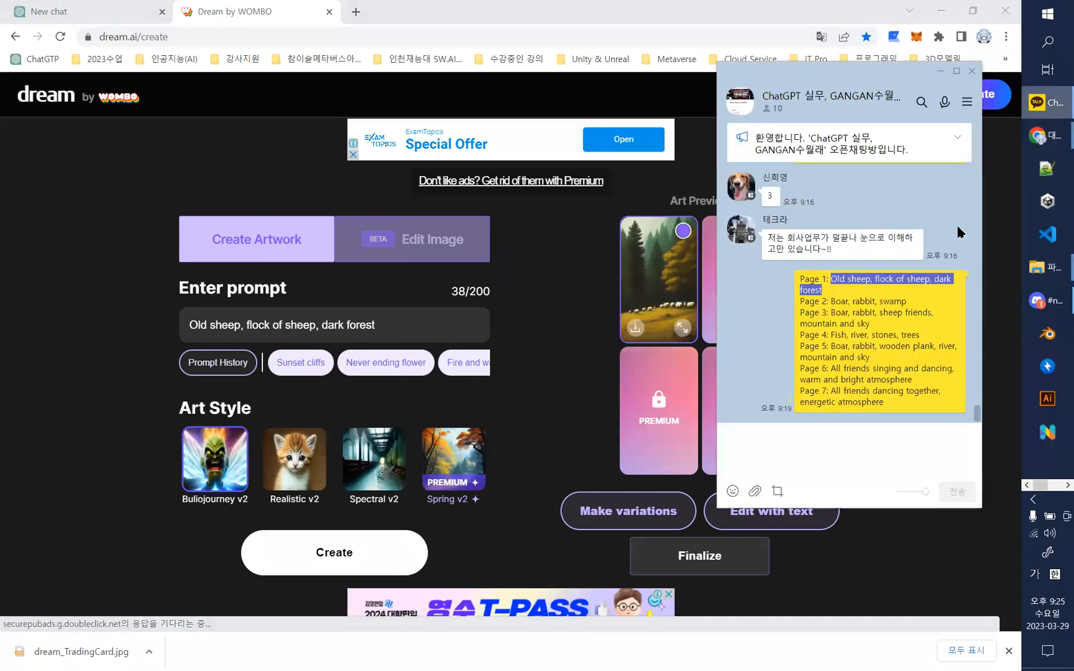
drag(831, 301, 919, 301)
key(ctrl+c)
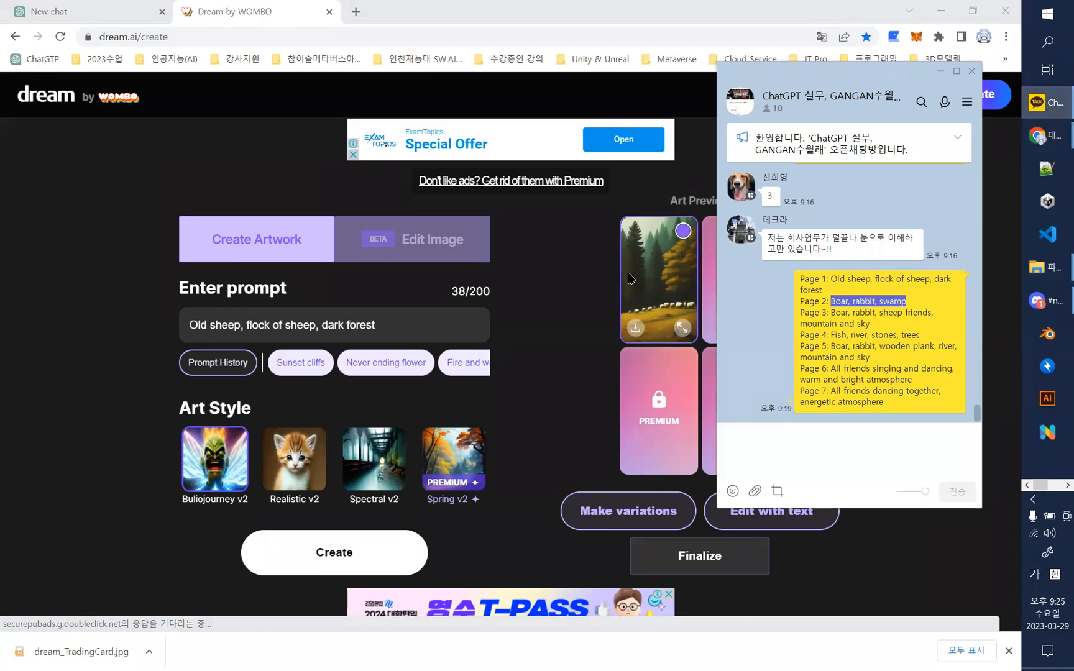
click(430, 333)
drag(430, 333, 108, 322)
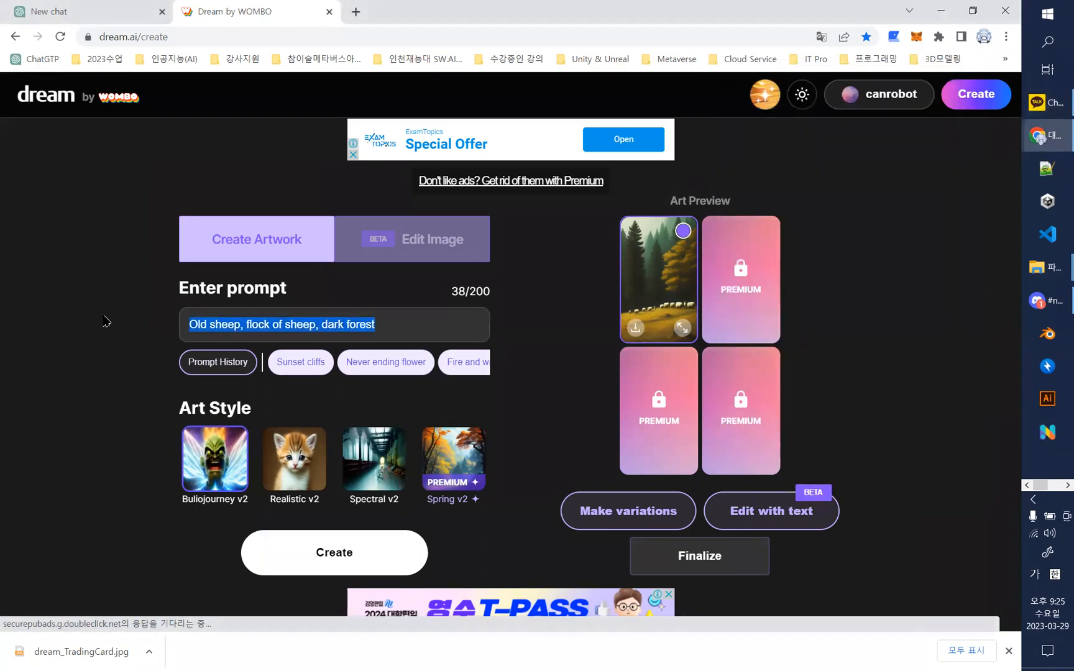
key(ctrl+v)
click(338, 554)
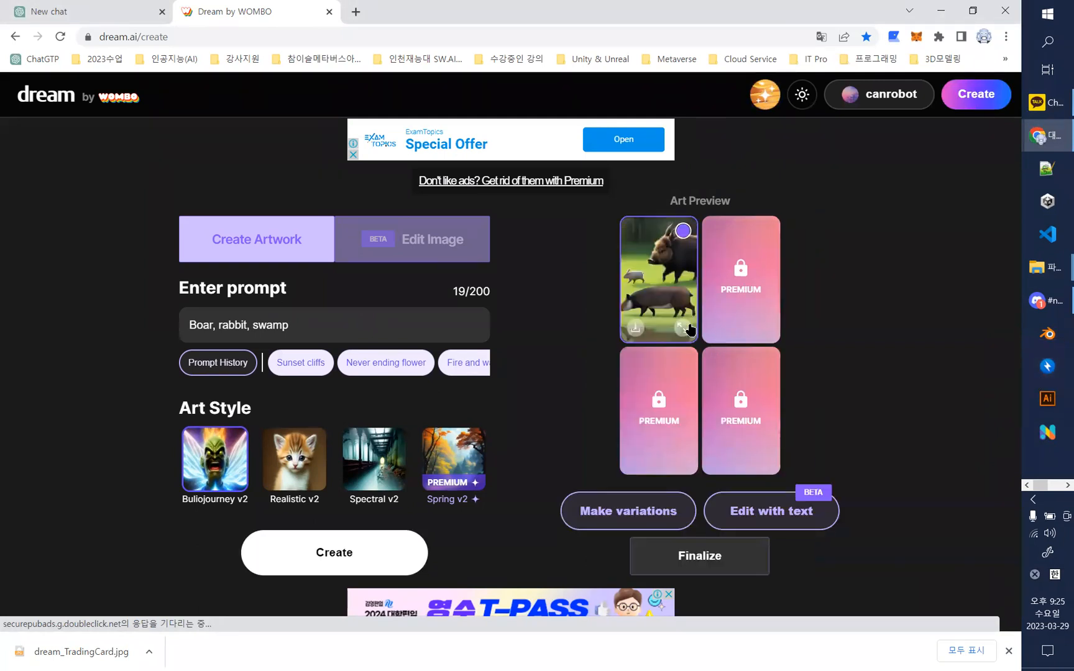
- Regenerate the boar, rabbit and swamp artwork and check the new image in the enlarged preview
click(321, 558)
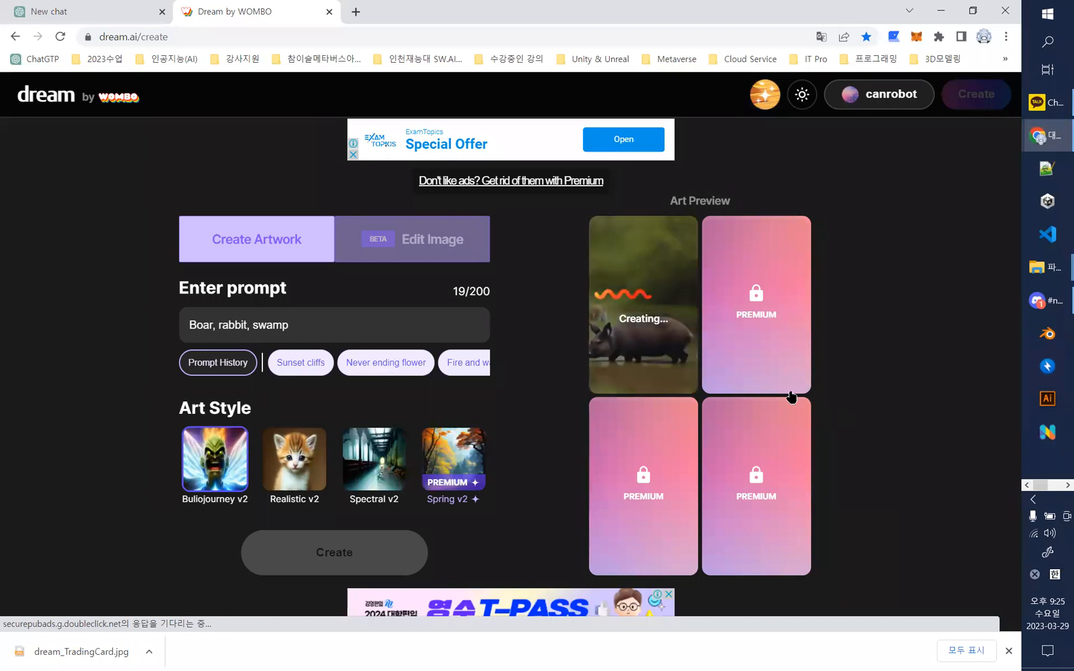
click(682, 327)
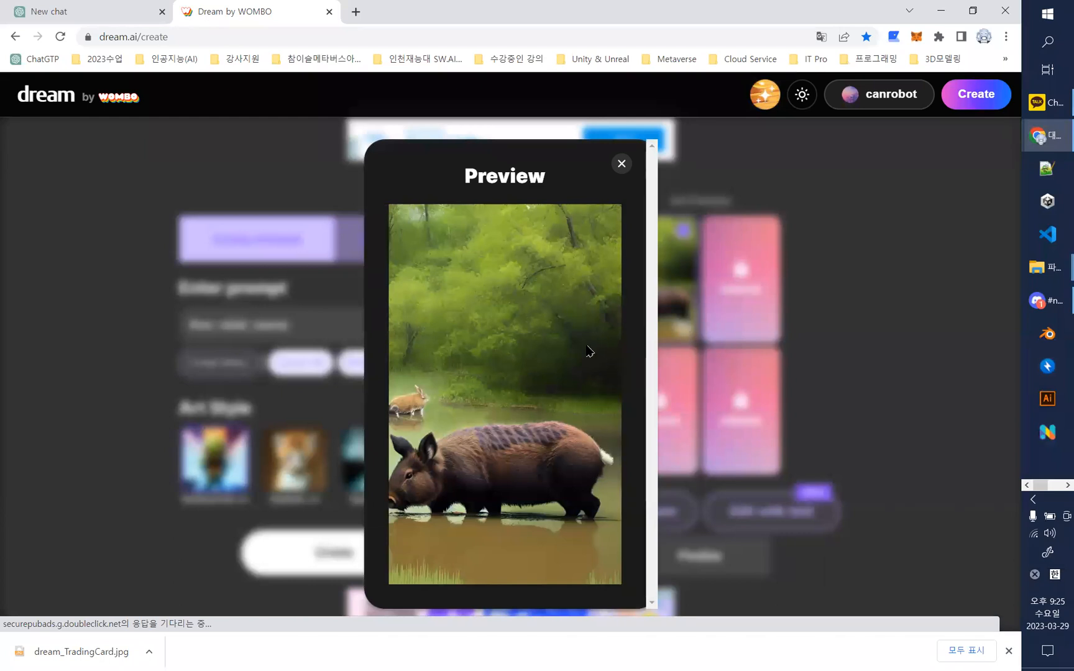
click(622, 164)
- Download the new boar and swamp image and open the folder containing it
click(635, 328)
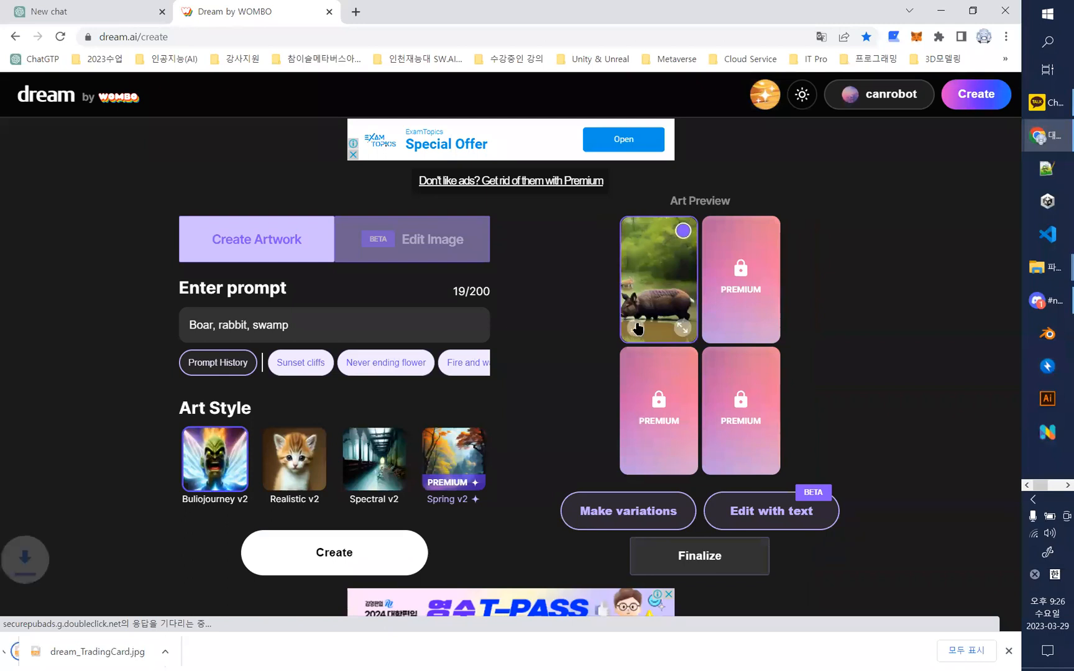
click(150, 652)
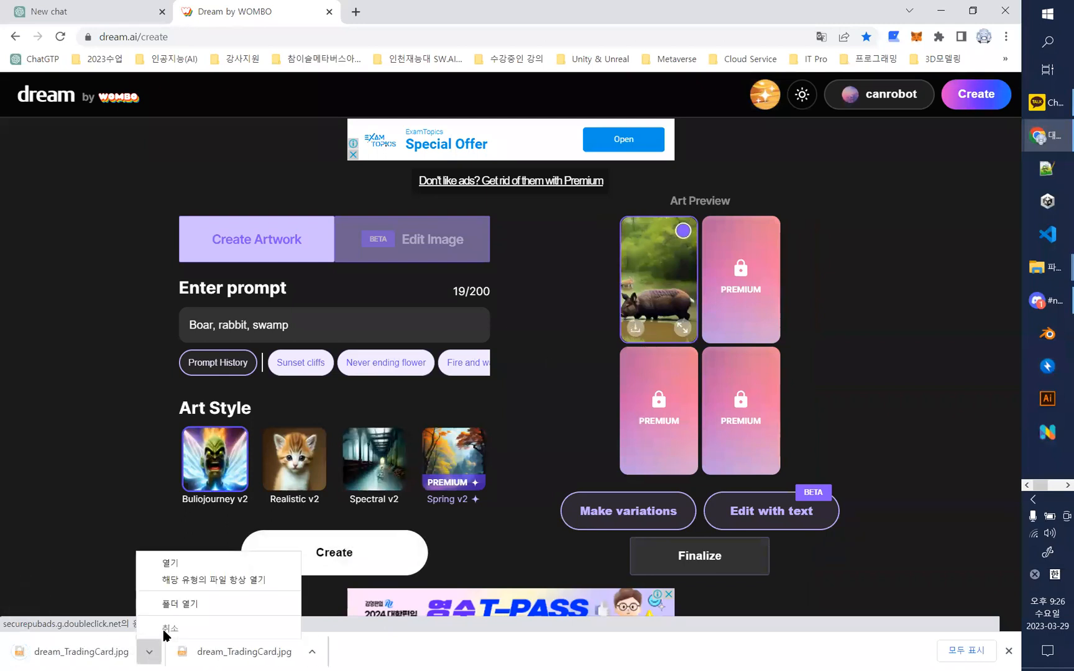
click(192, 608)
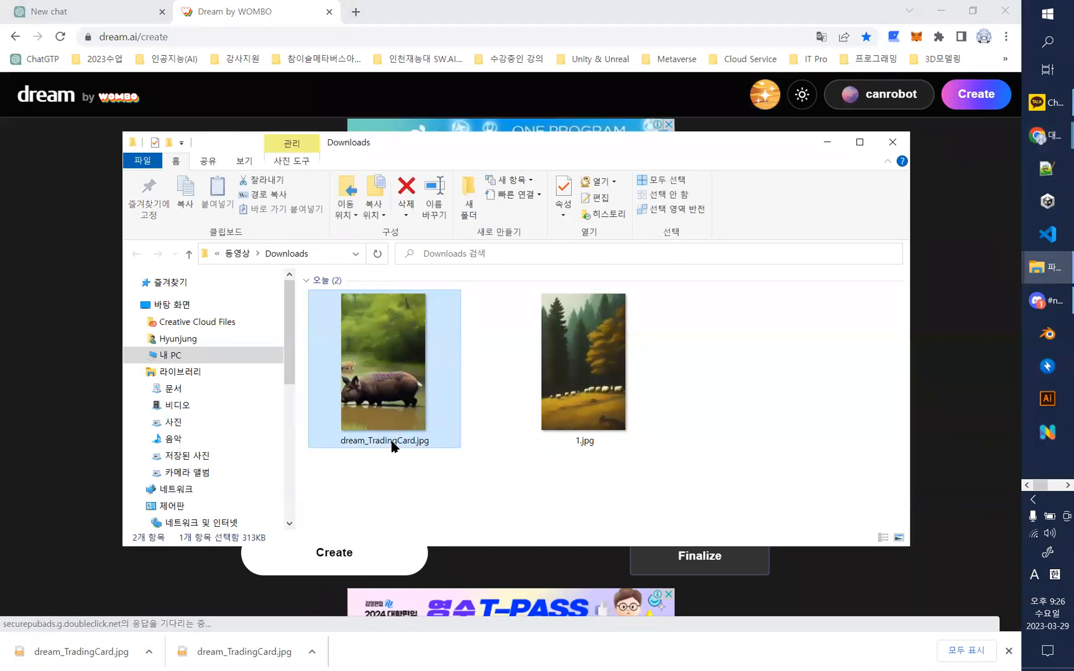
- Rename the downloaded boar image as 2, keeping the .jpg extension, and minimize the Downloads window
right_click(392, 446)
click(443, 641)
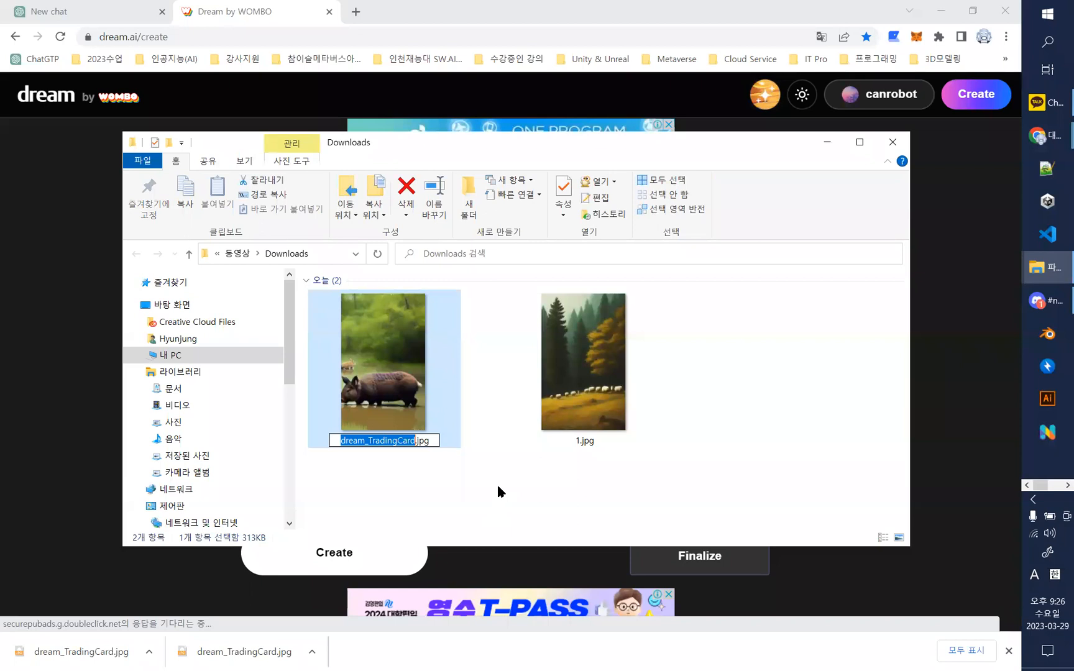
text(2)
click(789, 506)
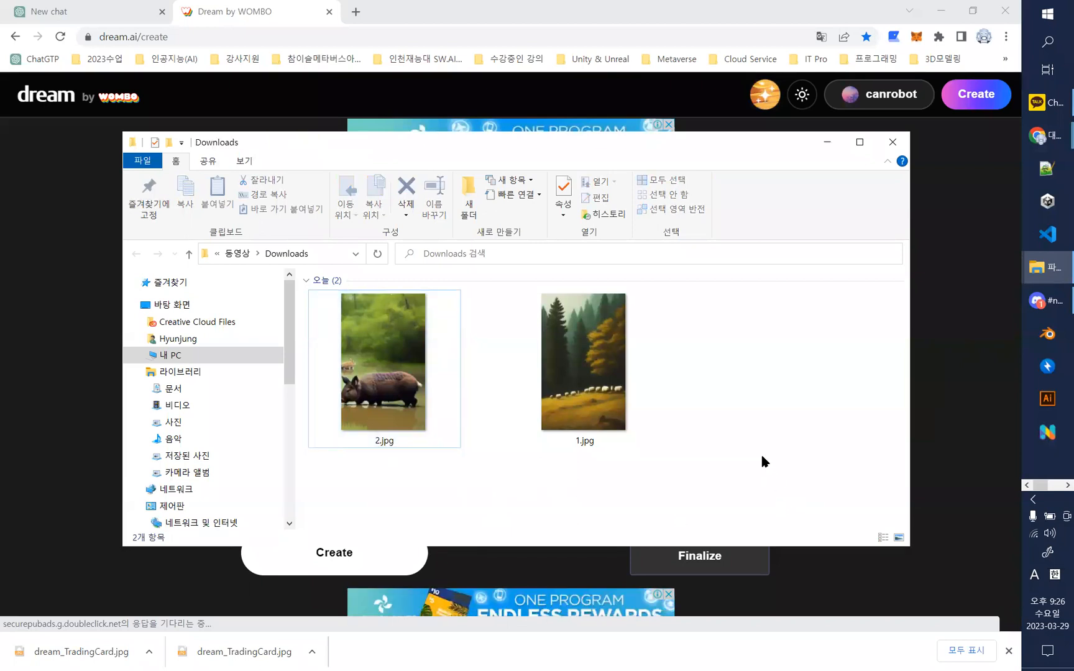
click(825, 143)
- Copy the Page 4 keywords through "Page 5: Boar, rabbit, wooden plank, river," from the KakaoTalk chat and generate an artwork from them
click(1048, 103)
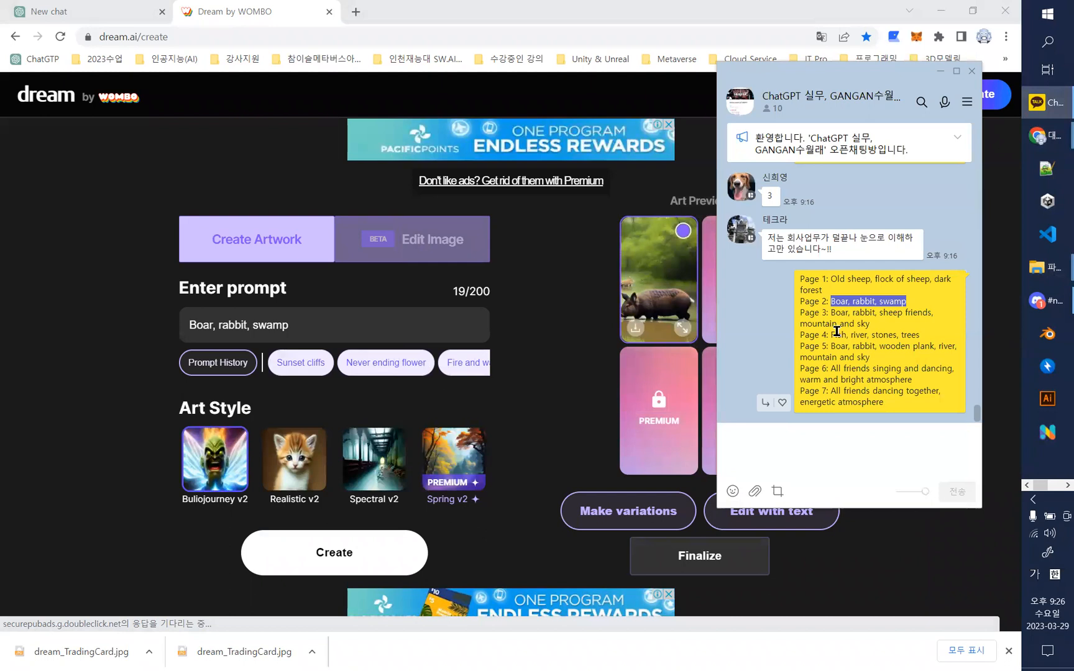
drag(827, 334, 951, 343)
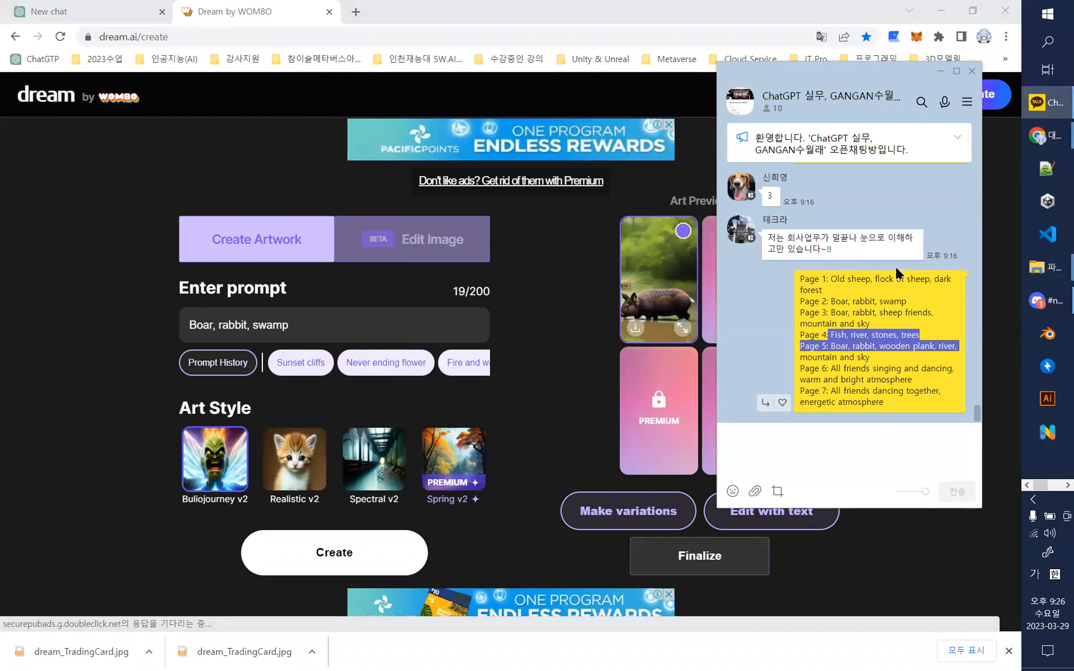
click(940, 71)
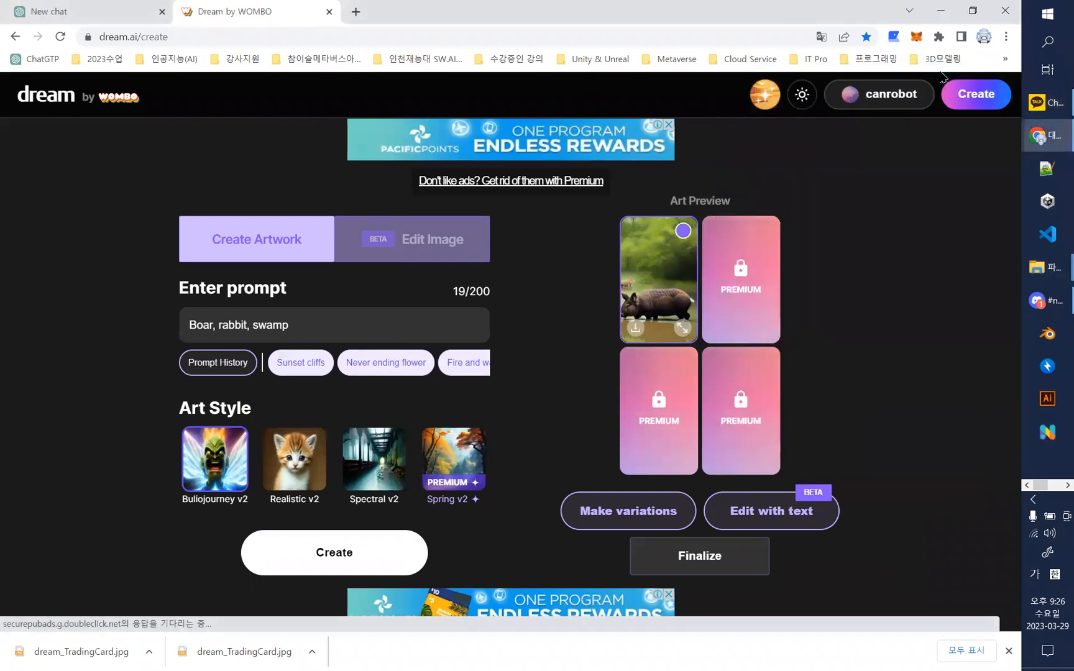
drag(296, 332, 121, 329)
key(ctrl+v)
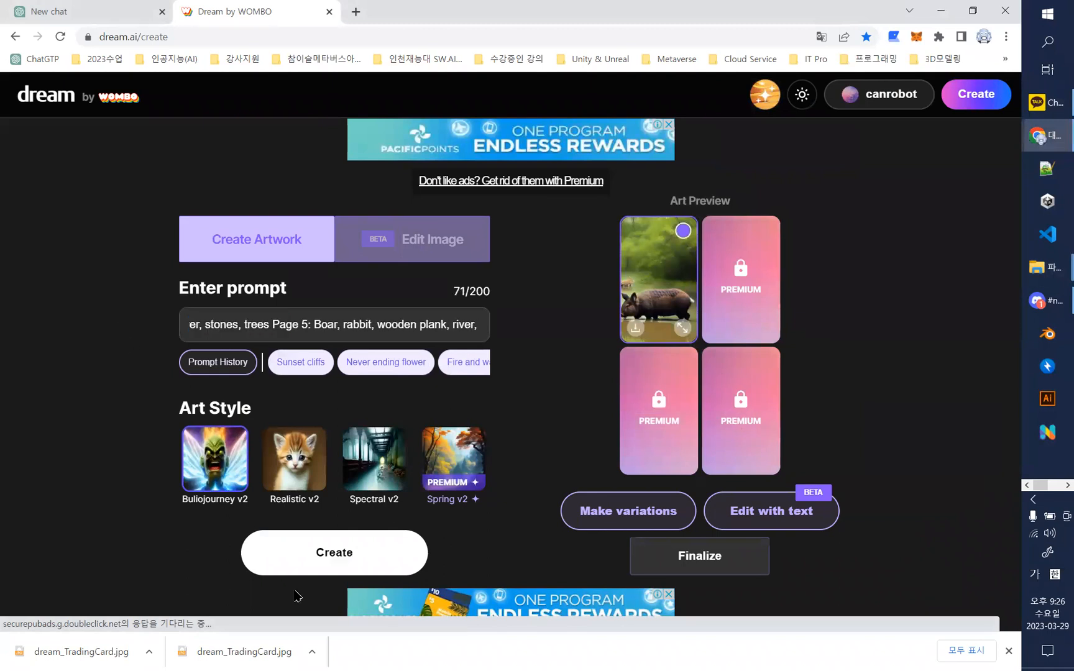
click(289, 560)
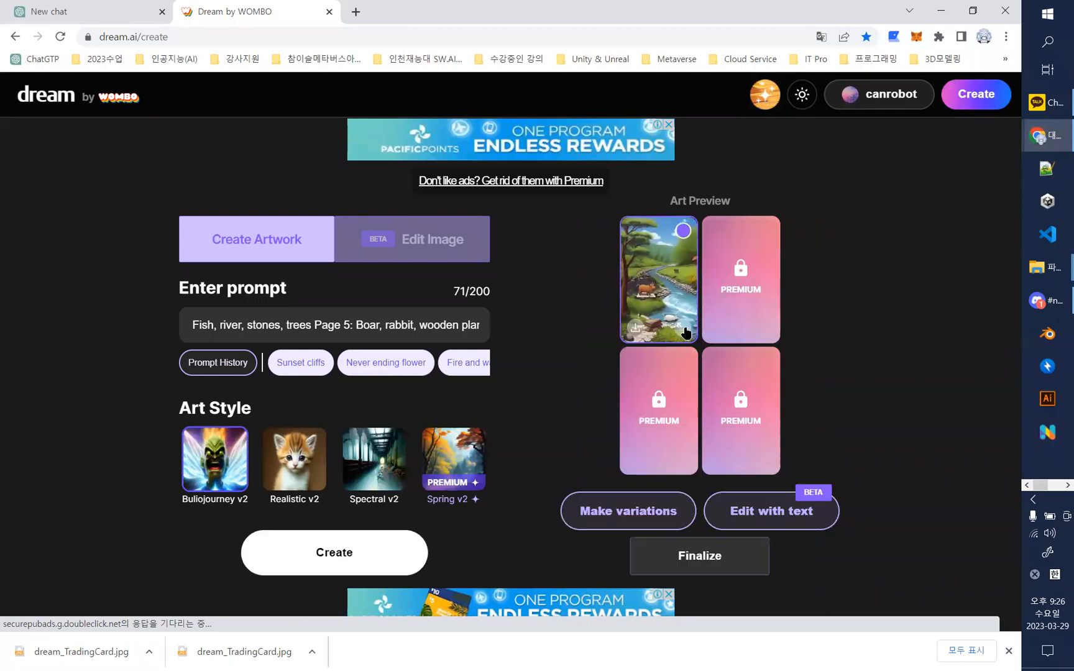
- Check the river artwork in the enlarged preview, download it and open the folder containing the file
click(686, 334)
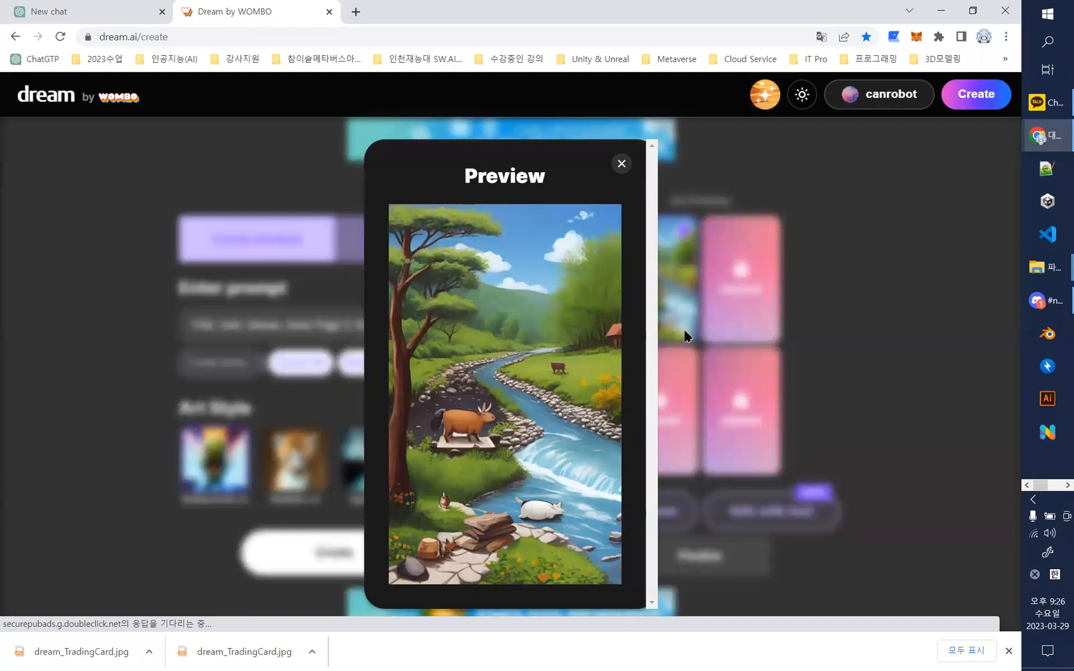
click(619, 164)
click(636, 330)
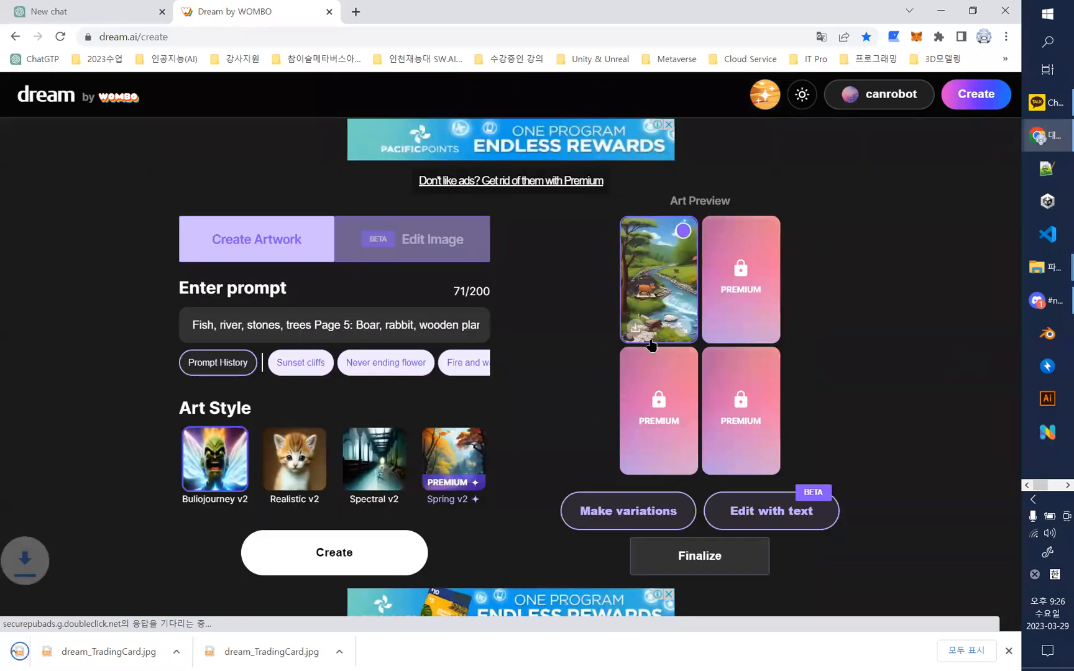
click(150, 651)
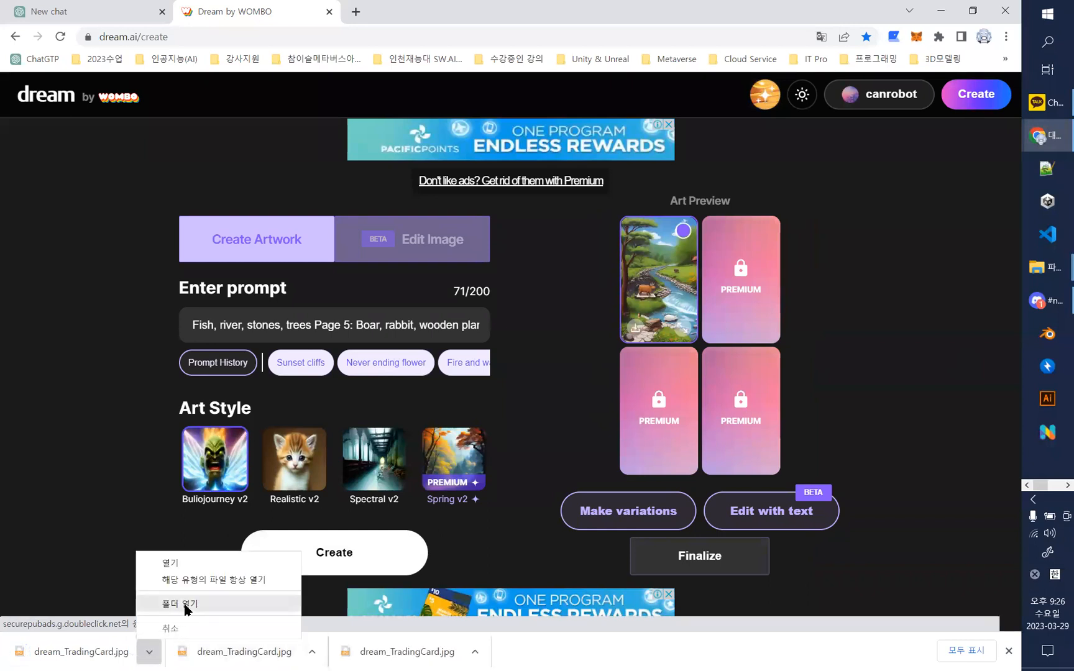
click(185, 605)
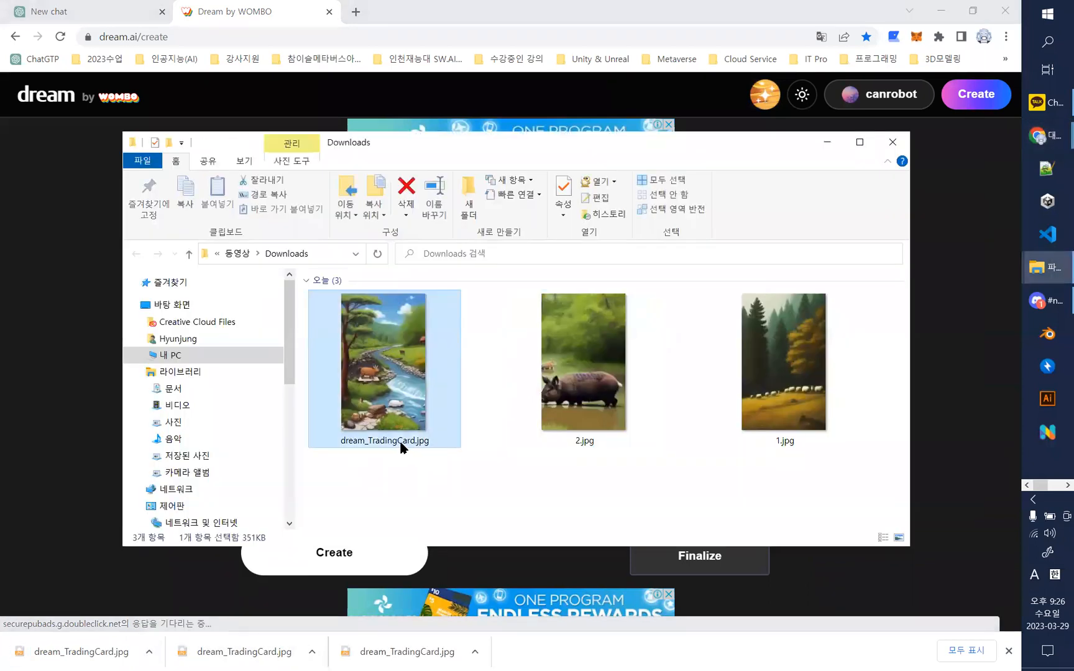
- Rename the downloaded river image as 3, keeping the .jpg extension, and return to the Dream page
right_click(401, 448)
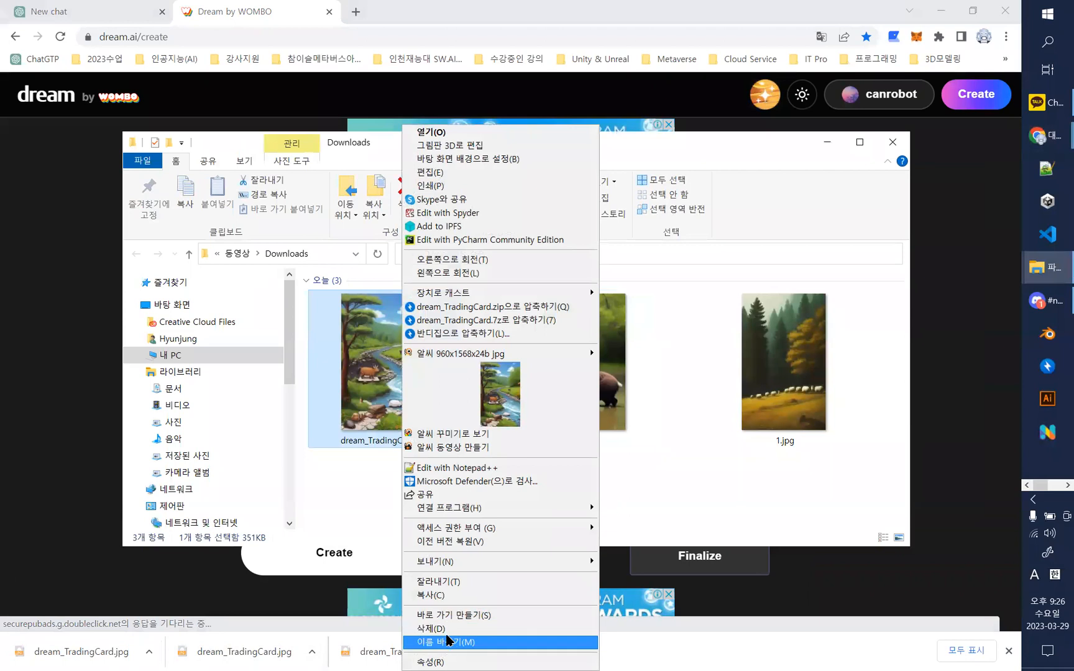
click(443, 641)
text(3)
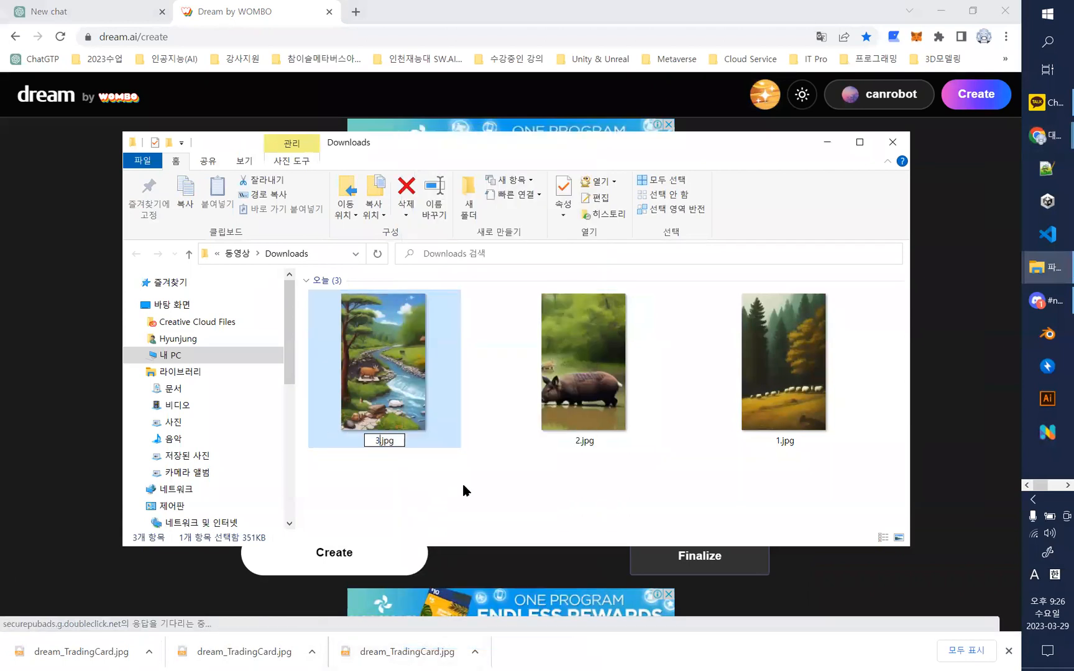
click(631, 494)
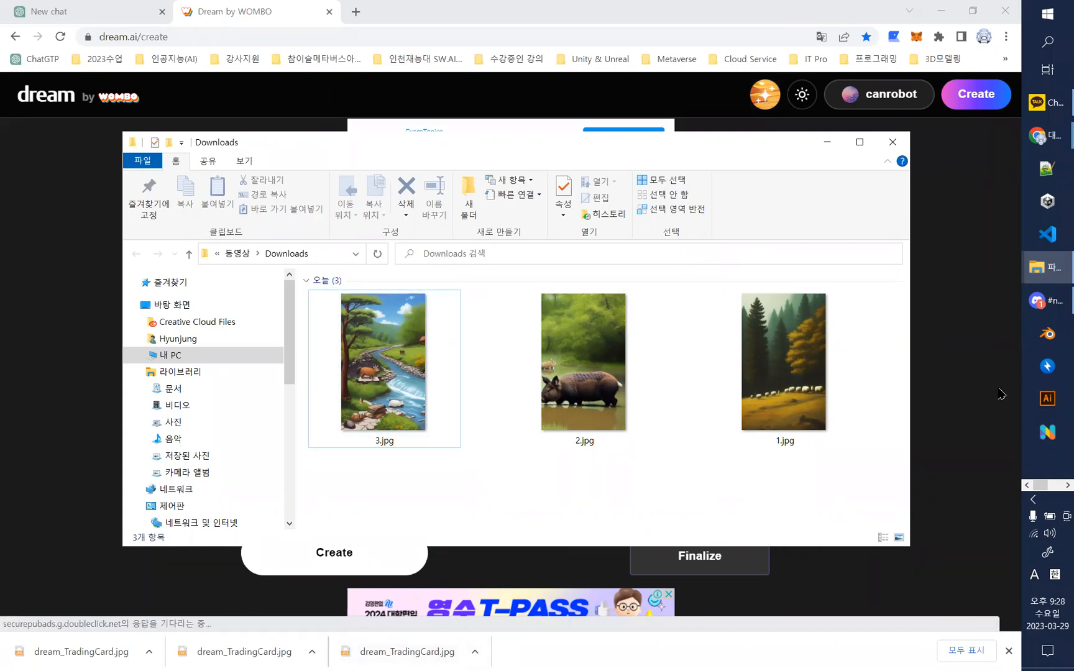
click(981, 384)
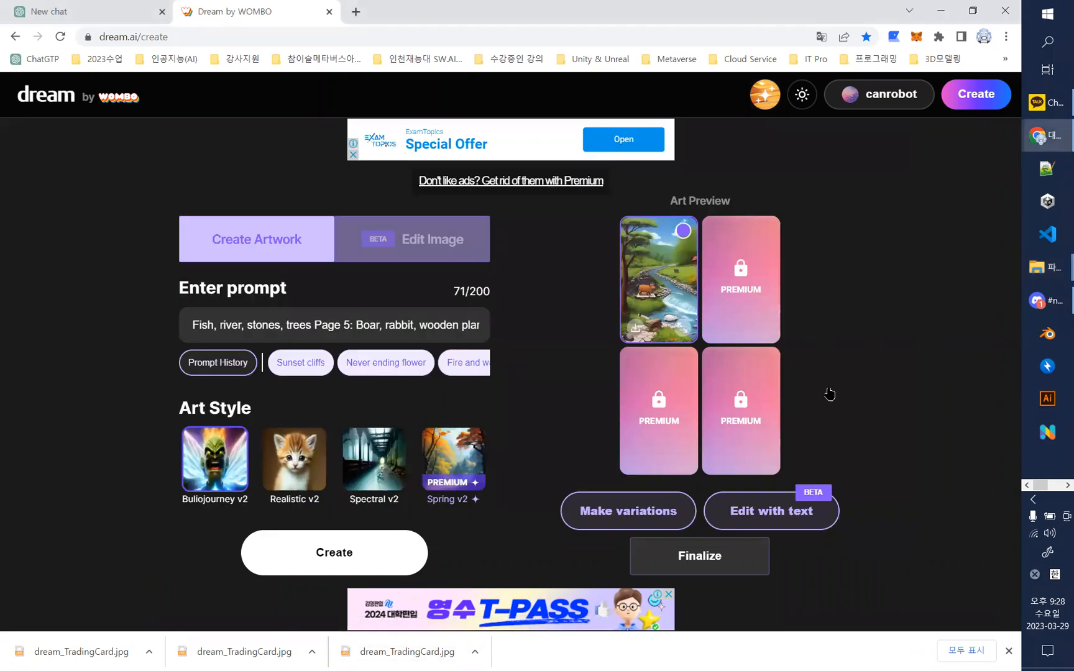
- Minimize the Dream browser window and bring the ChatGPT storybook conversation to the front
click(1044, 106)
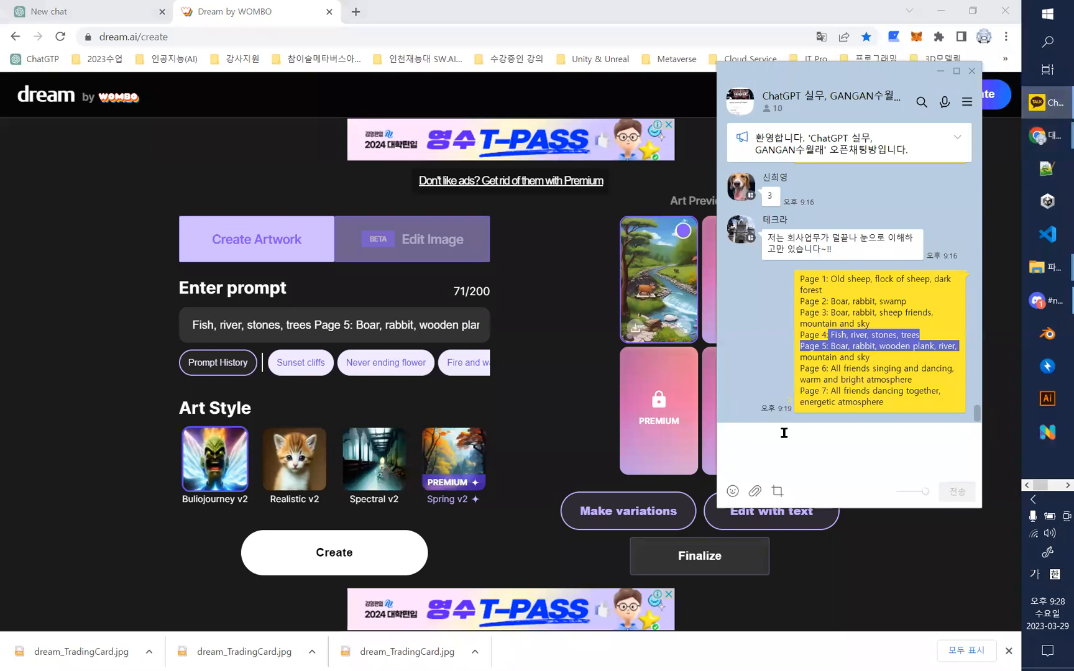
click(872, 584)
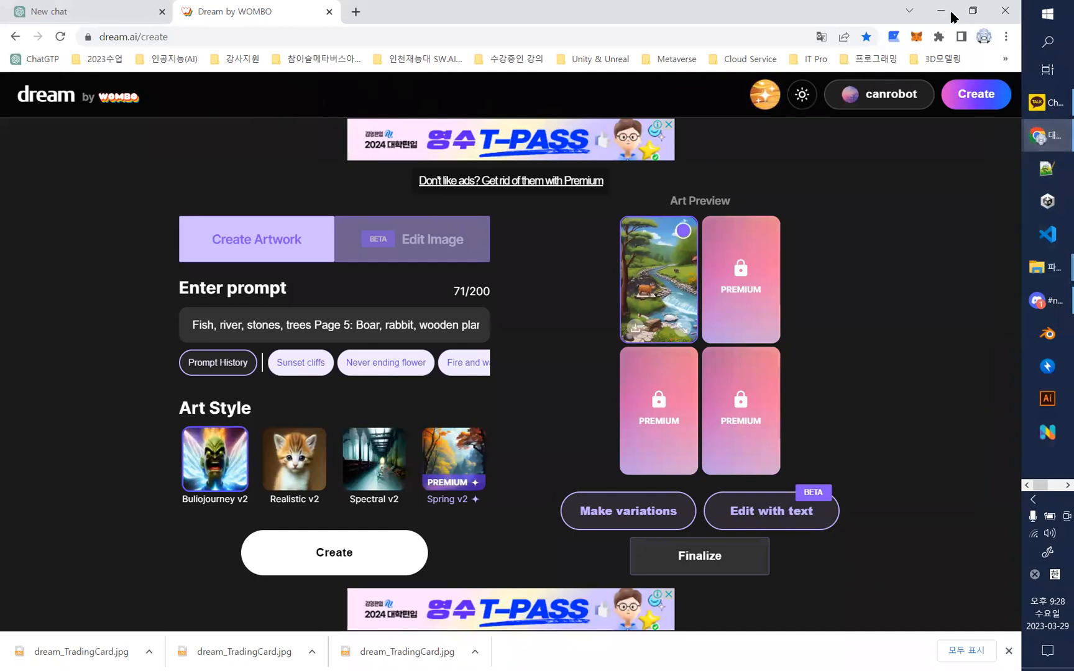
click(941, 11)
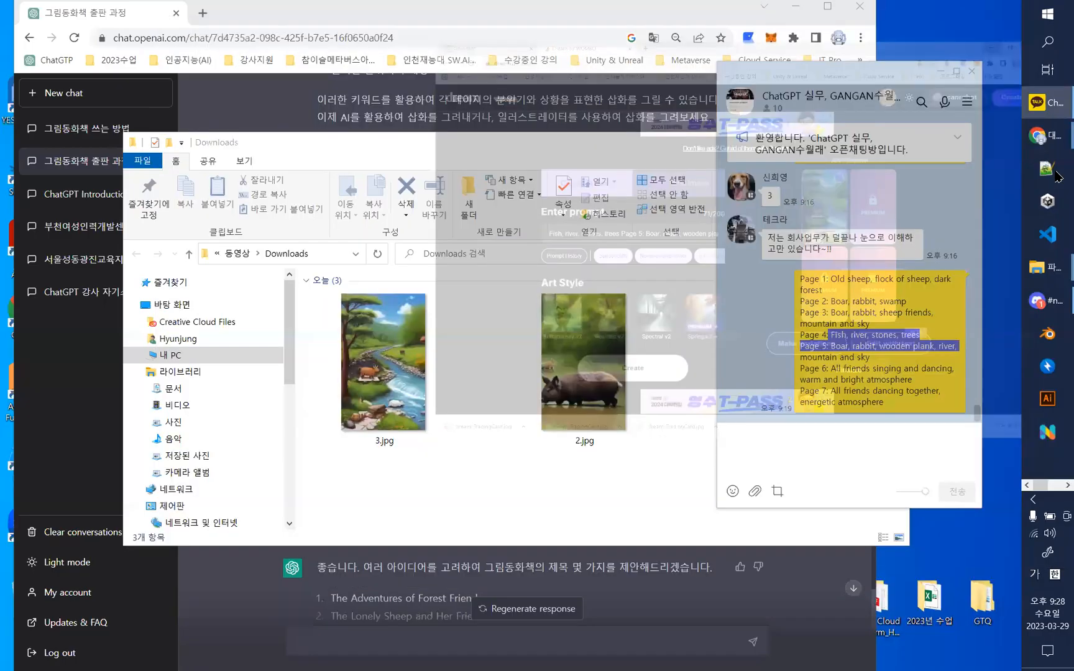
click(138, 14)
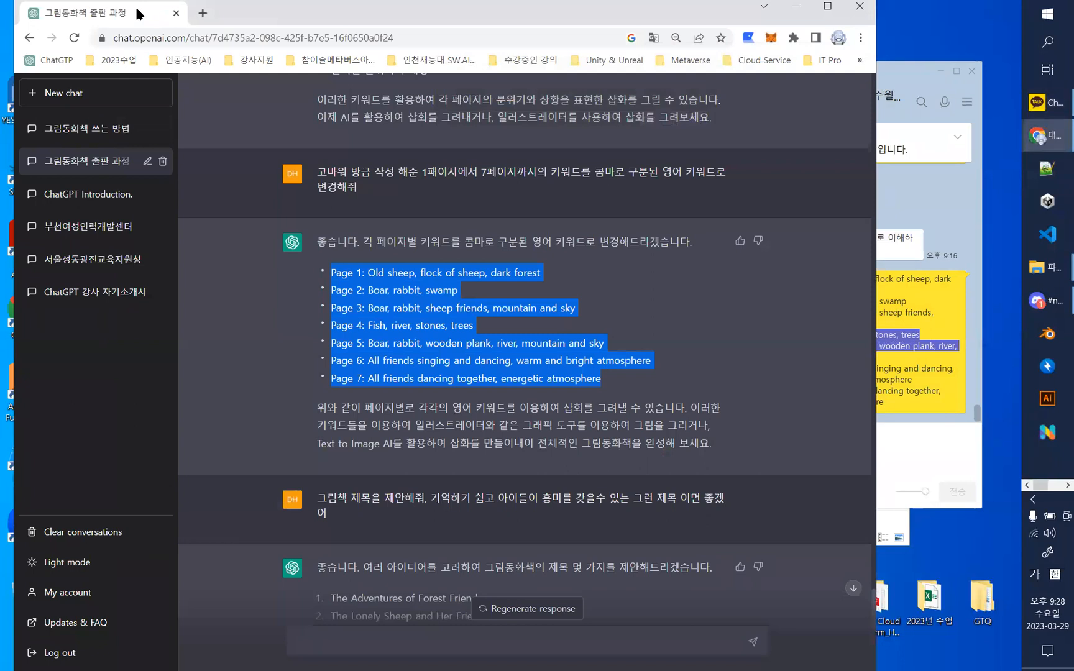
- Look back through the earlier ChatGPT replies for the storybook script divided into pages
scroll(625, 383, up, 10)
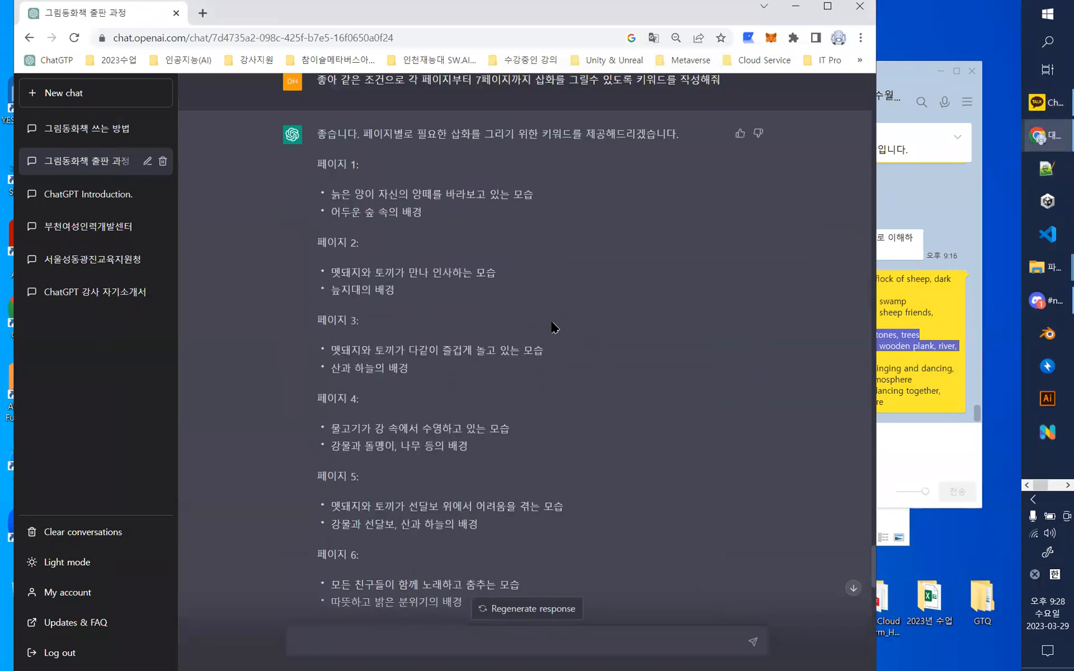
scroll(552, 328, up, 1)
drag(316, 252, 650, 407)
scroll(649, 407, down, 3)
scroll(647, 392, up, 5)
scroll(646, 393, up, 15)
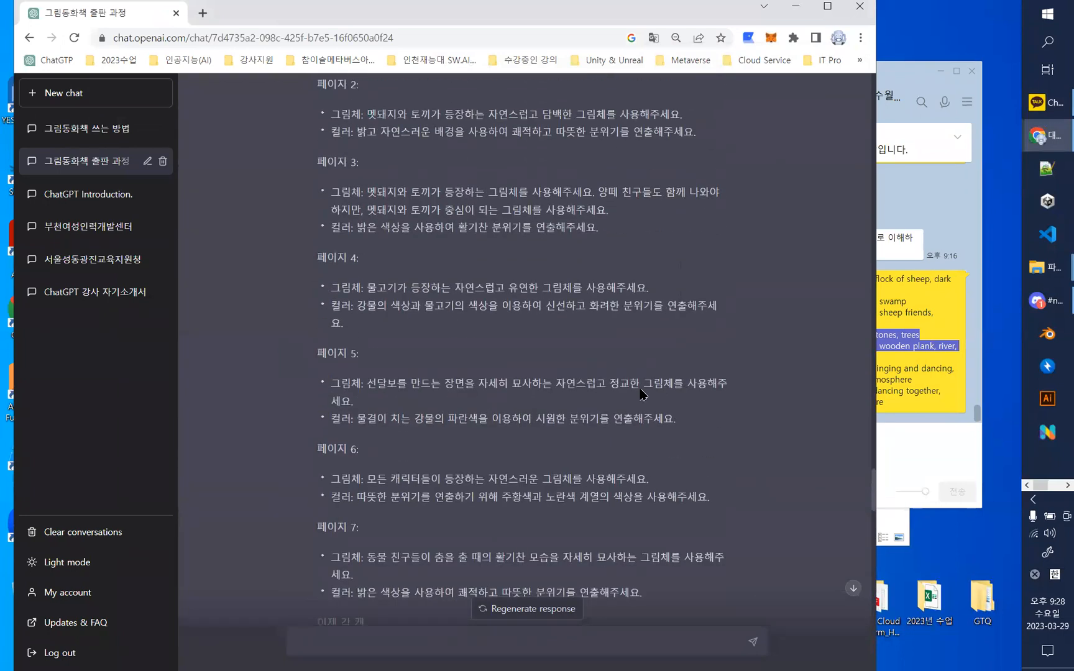
scroll(642, 394, up, 2)
scroll(642, 394, up, 12)
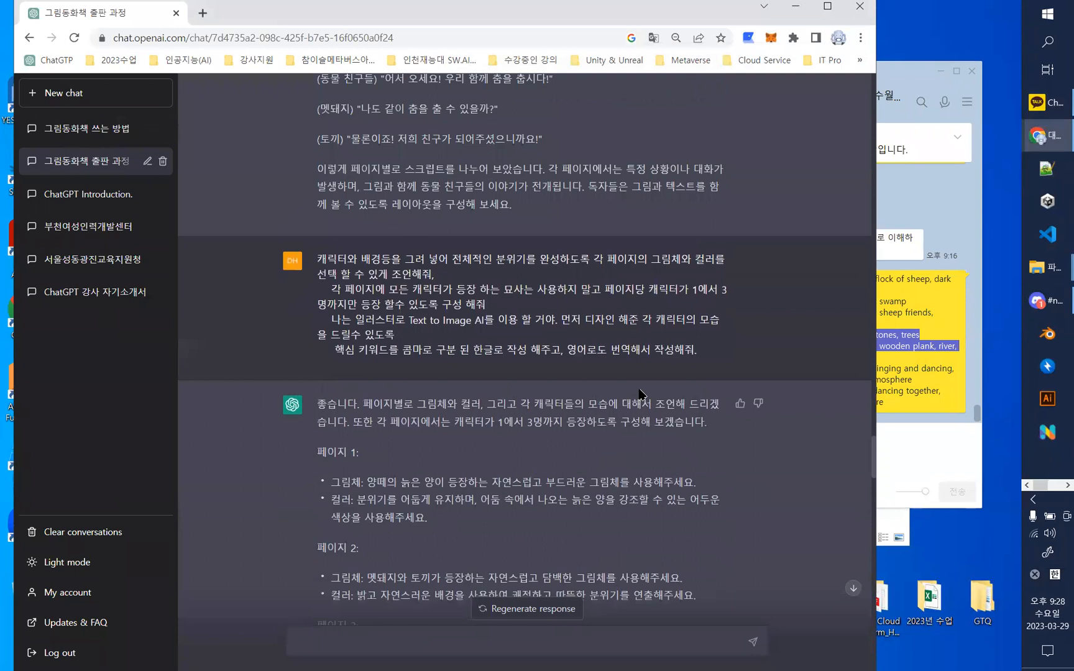
scroll(641, 394, up, 4)
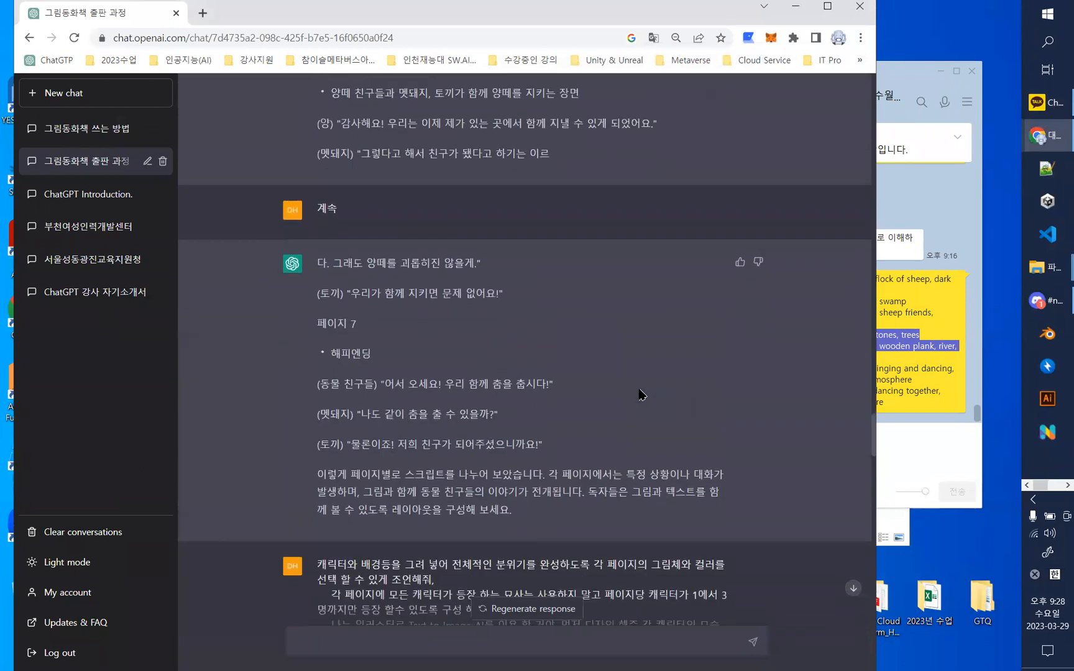
scroll(642, 394, up, 12)
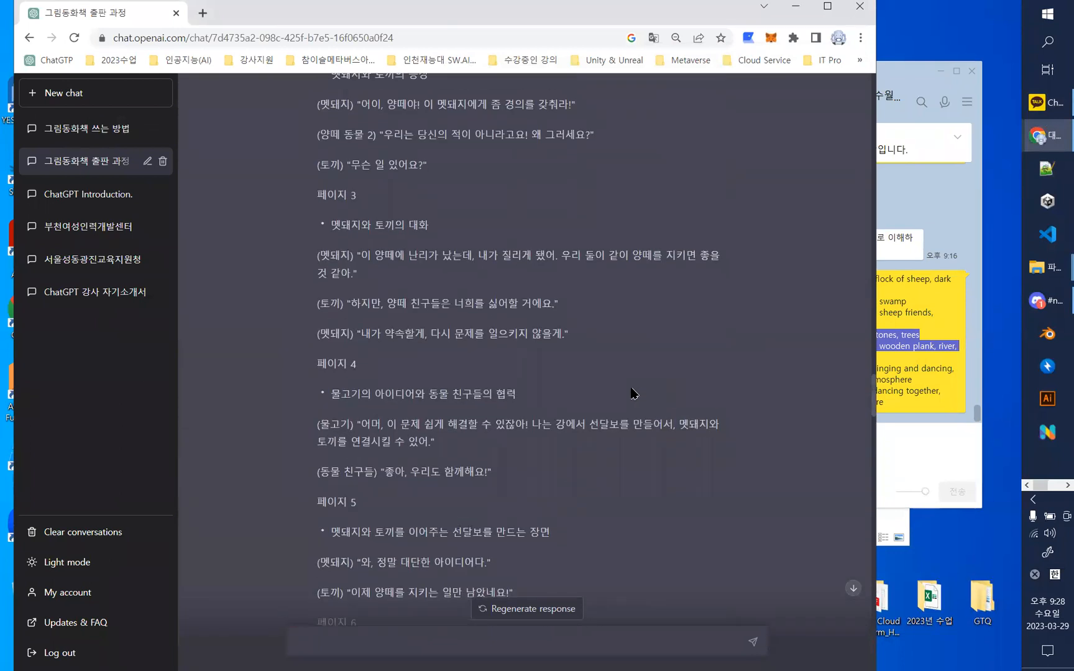
drag(314, 123, 532, 293)
drag(311, 156, 440, 603)
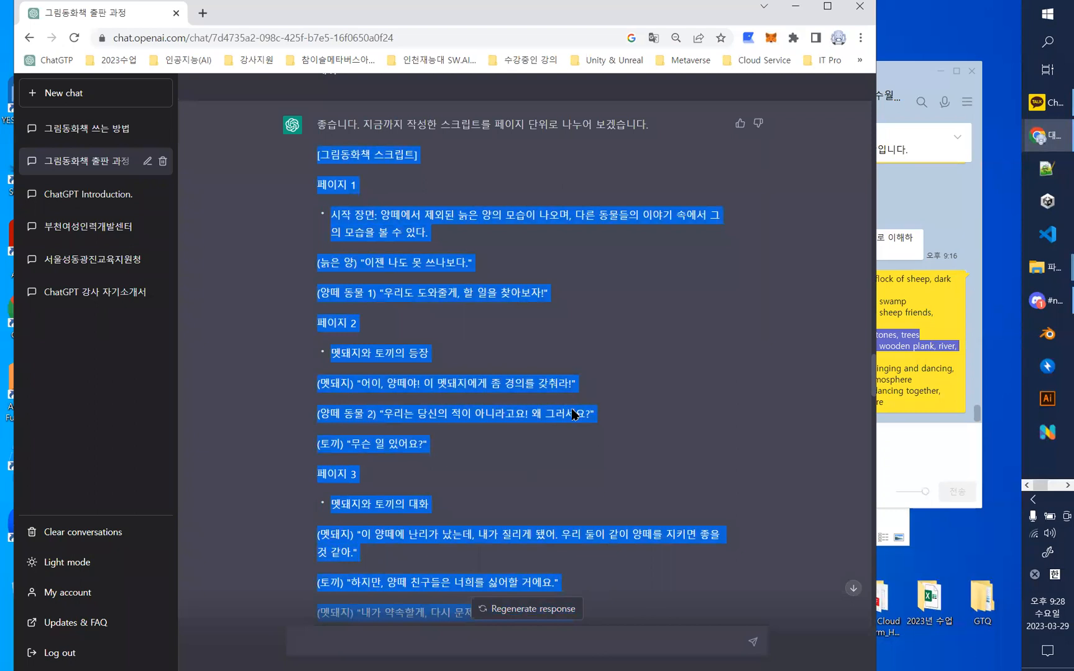
scroll(573, 414, down, 3)
scroll(573, 409, down, 12)
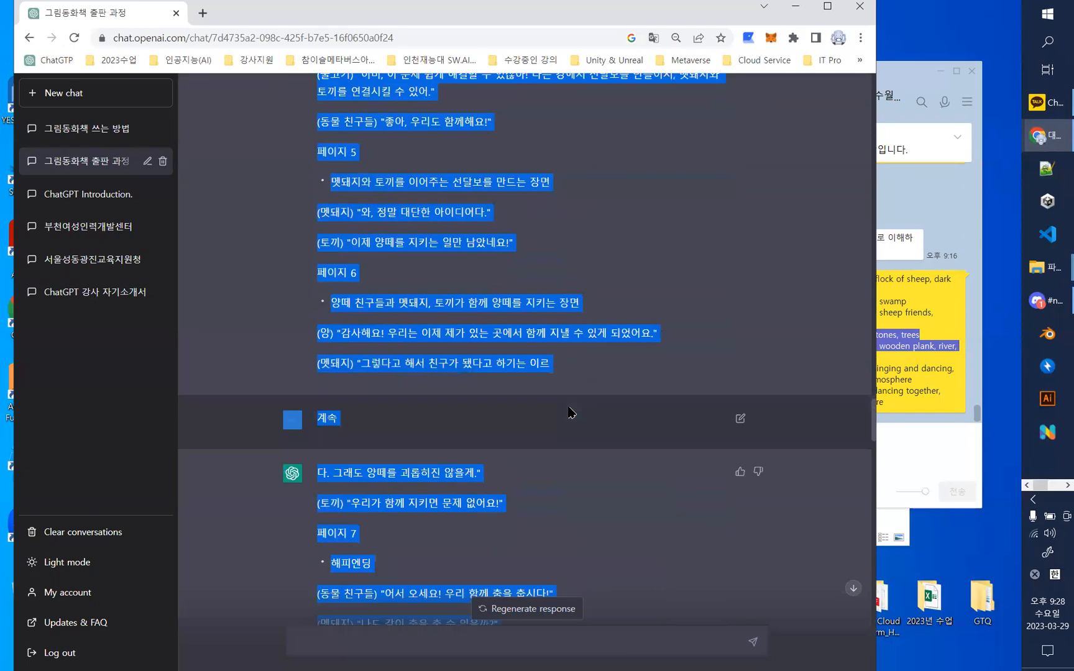
scroll(615, 367, up, 6)
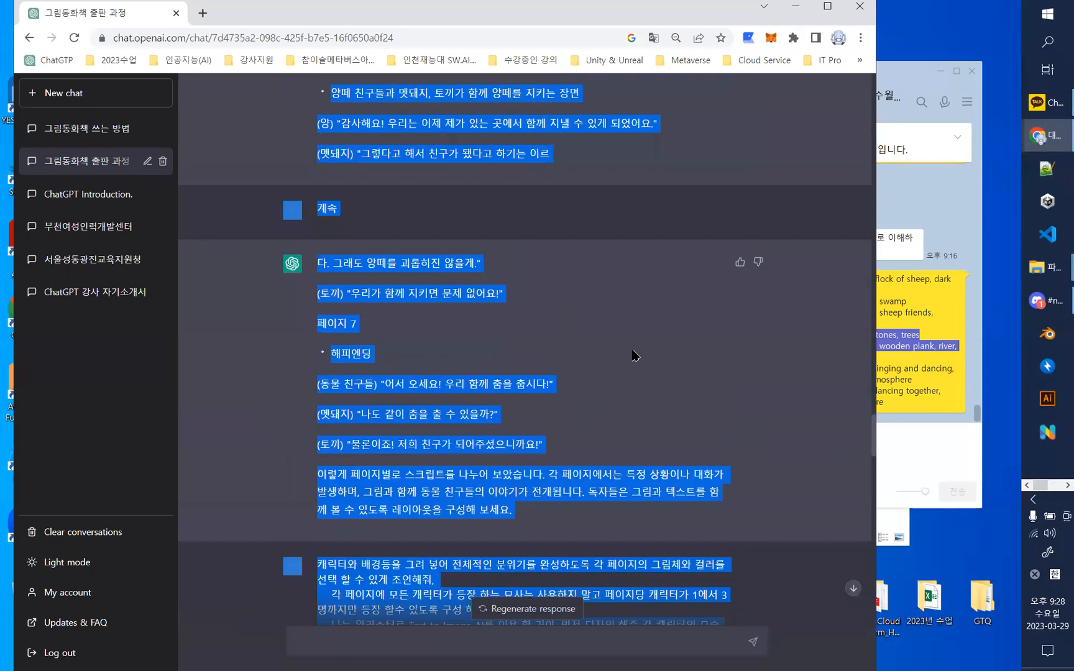
click(659, 356)
- Copy the storybook script from "[그림동화책 스크립트]" through the cut-off end of page 6 into a new message in the KakaoTalk chat
scroll(659, 356, down, 7)
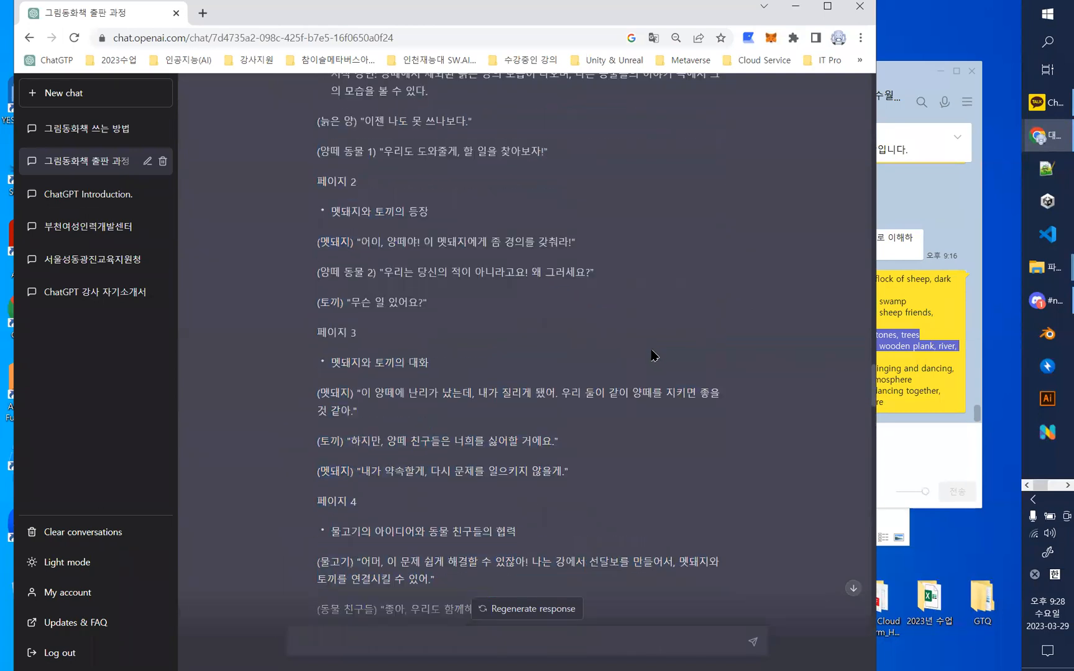
drag(296, 269, 463, 305)
drag(296, 291, 567, 517)
scroll(528, 532, down, 2)
scroll(533, 542, down, 5)
scroll(535, 547, down, 3)
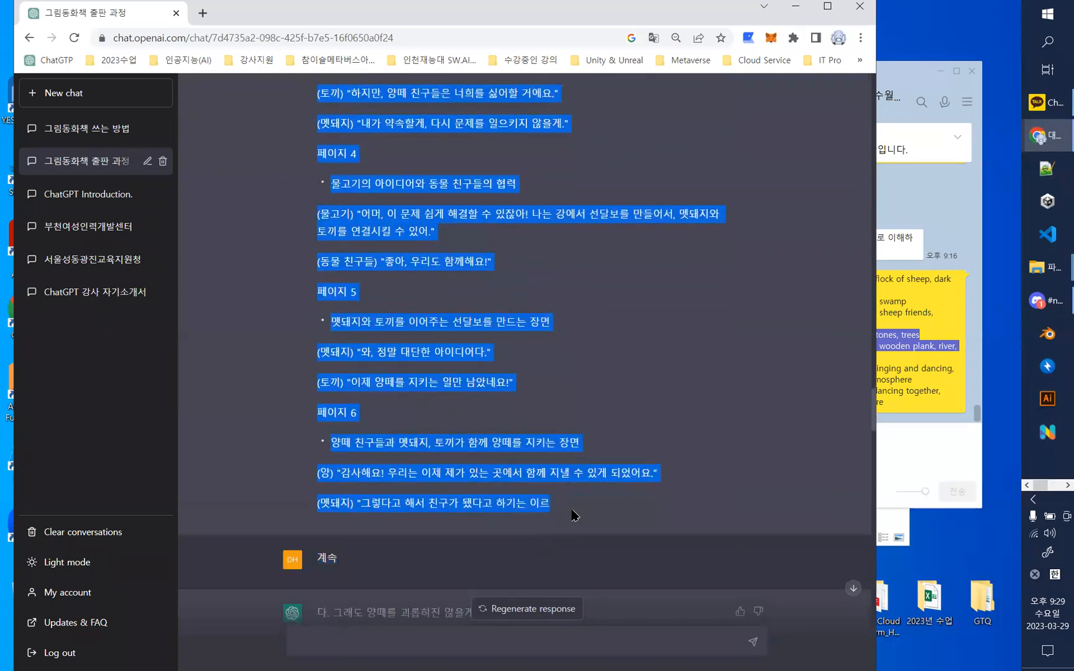
click(935, 468)
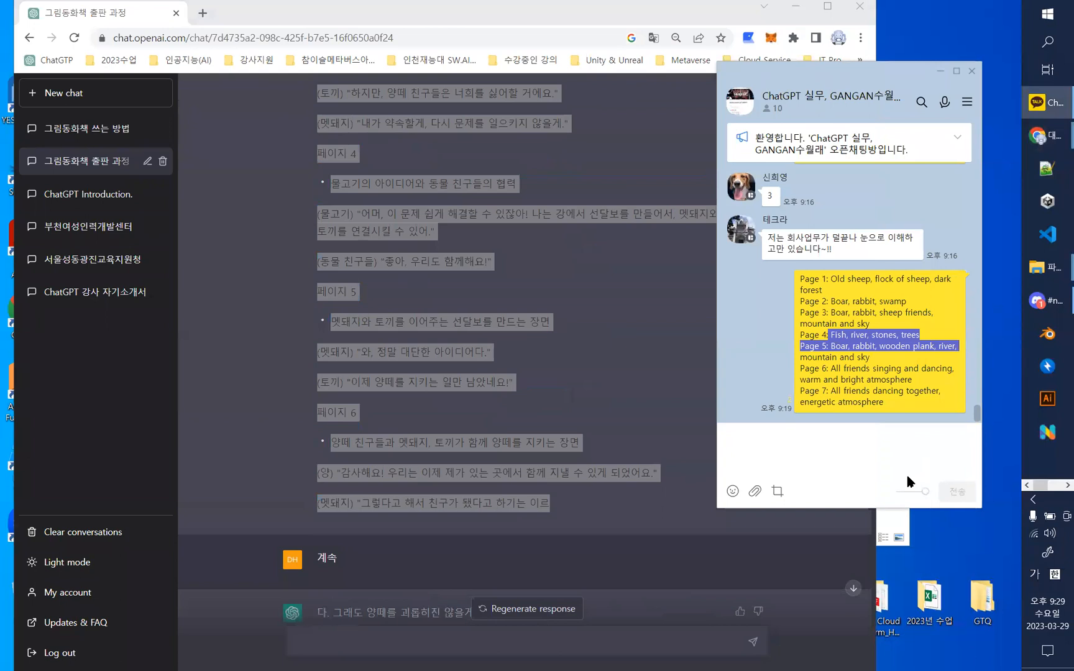
key(ctrl+v)
- Append the continued script through the rabbit's last line on page 7 to the message and send it to the KakaoTalk chat
scroll(523, 417, down, 6)
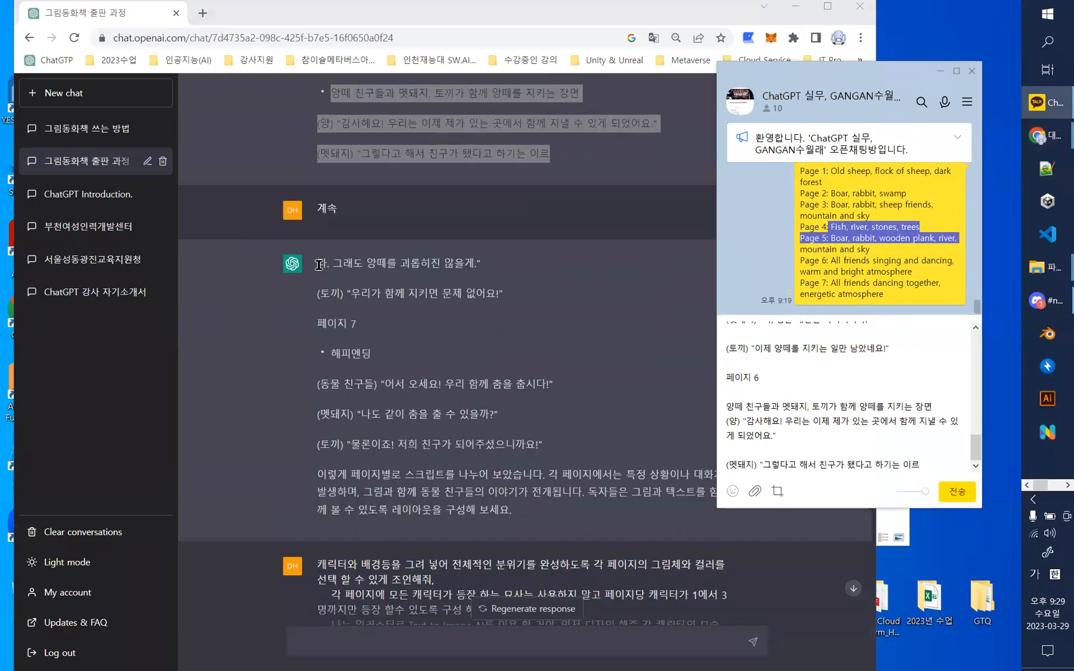
drag(317, 263, 628, 444)
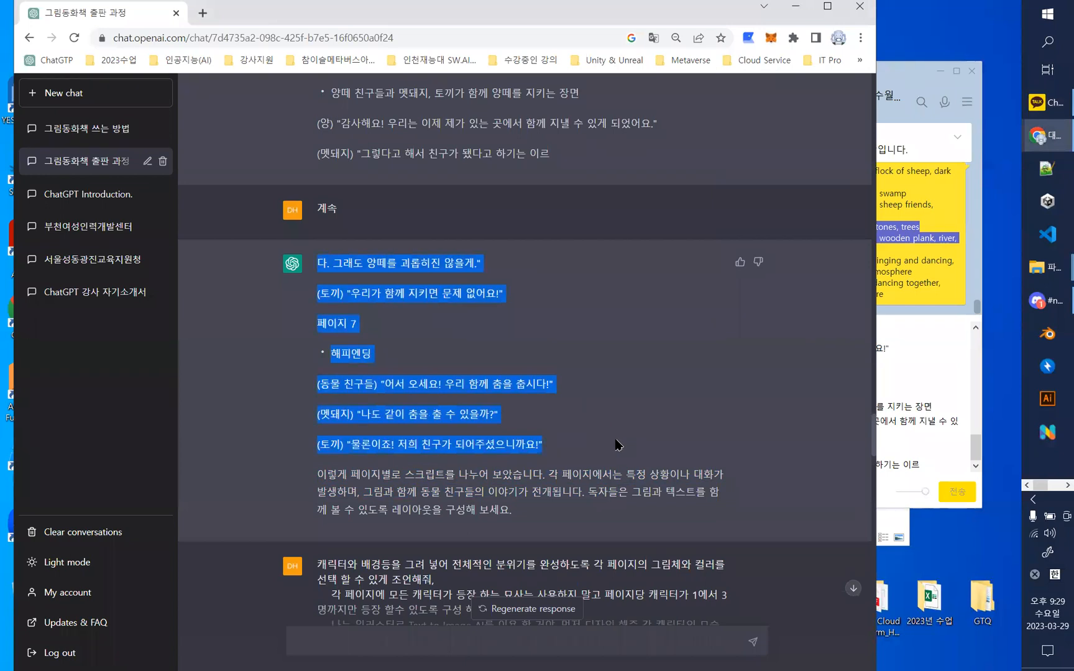
click(923, 337)
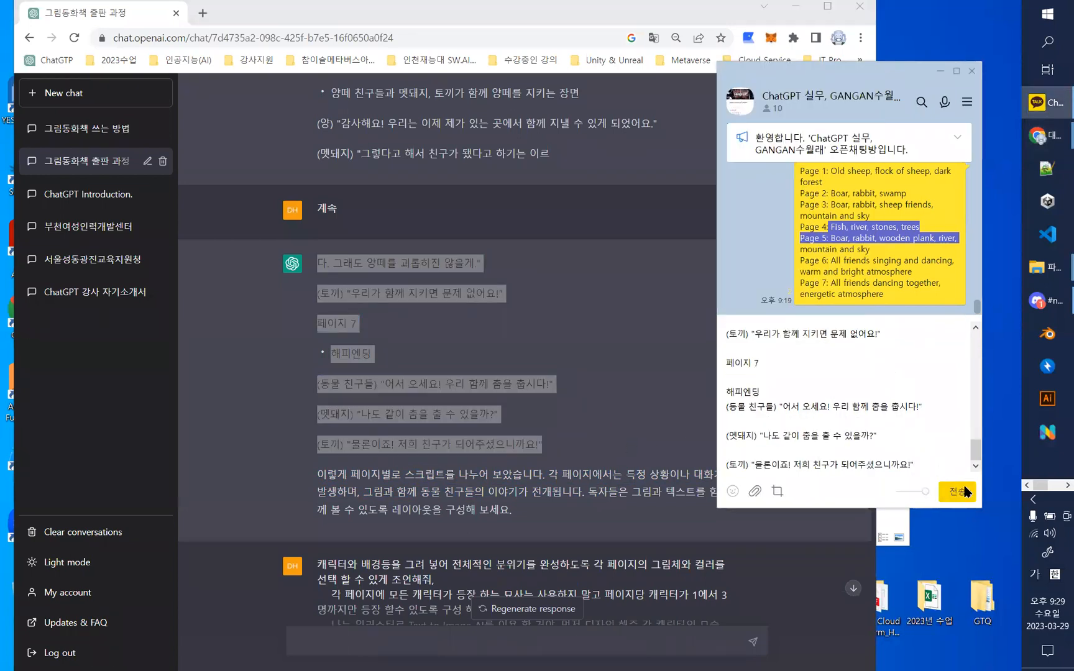
key(Return)
scroll(869, 335, up, 5)
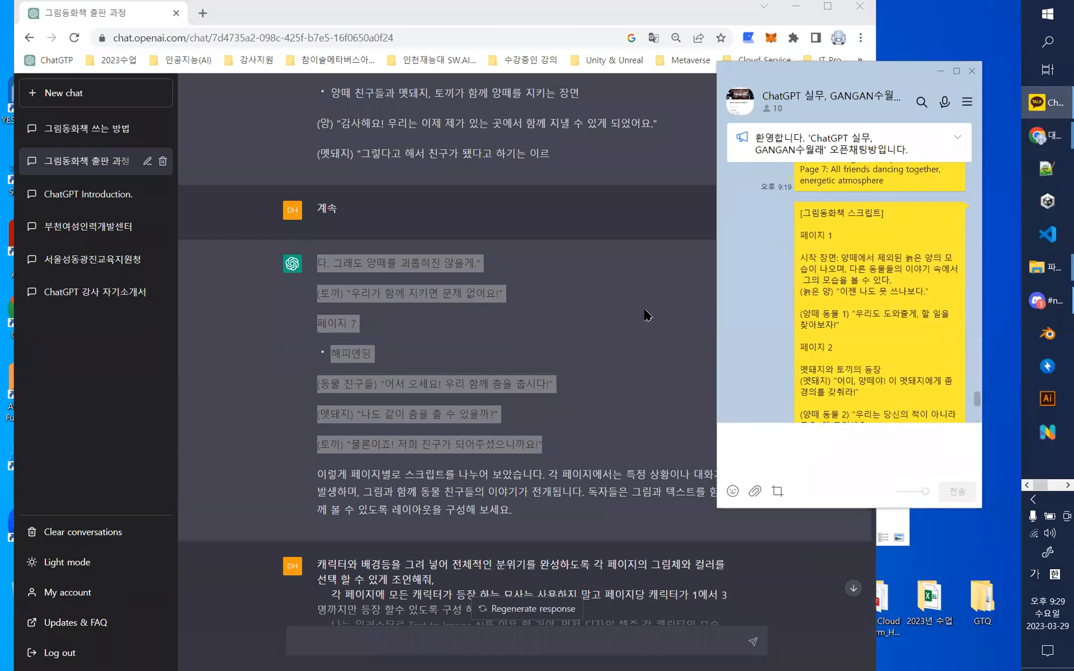
- Minimize the KakaoTalk chat and maximize the ChatGPT conversation window
click(635, 218)
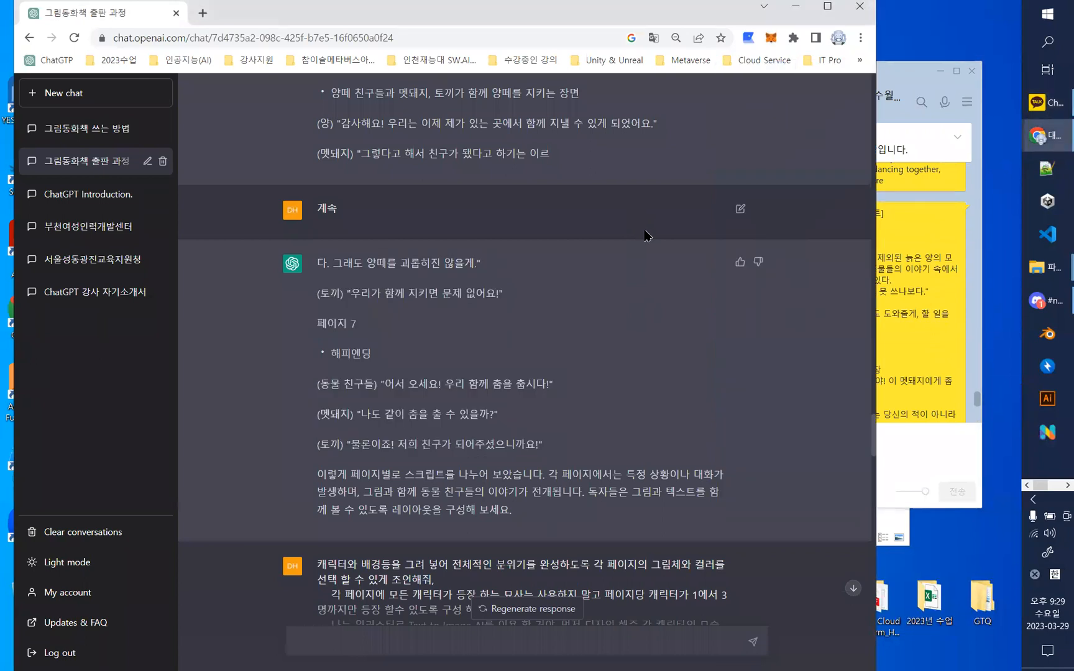
click(910, 278)
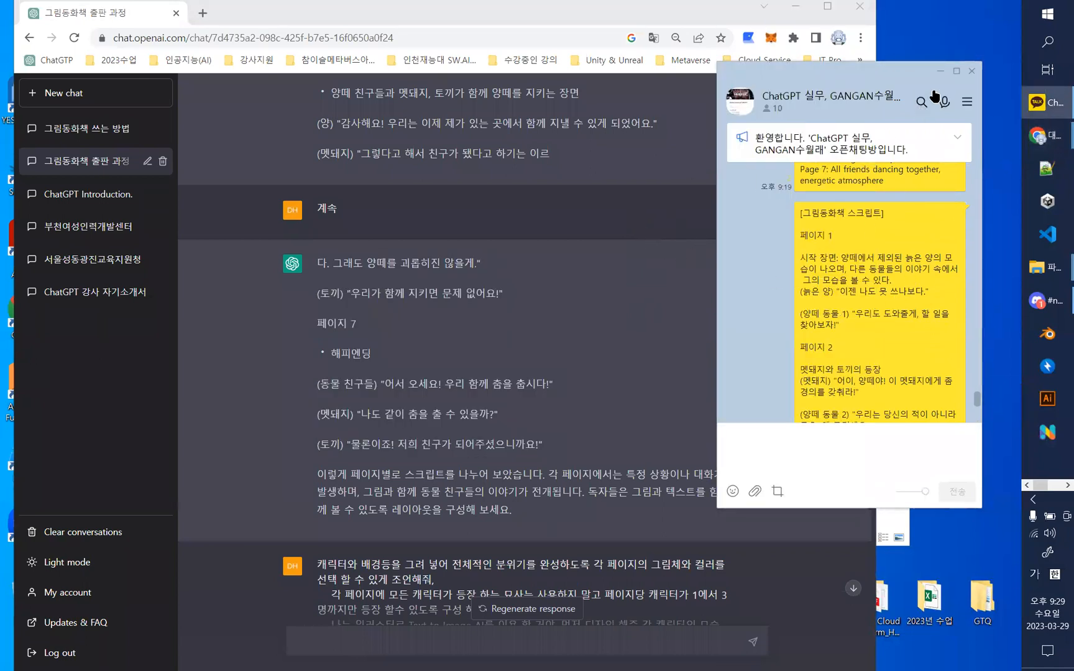
click(938, 71)
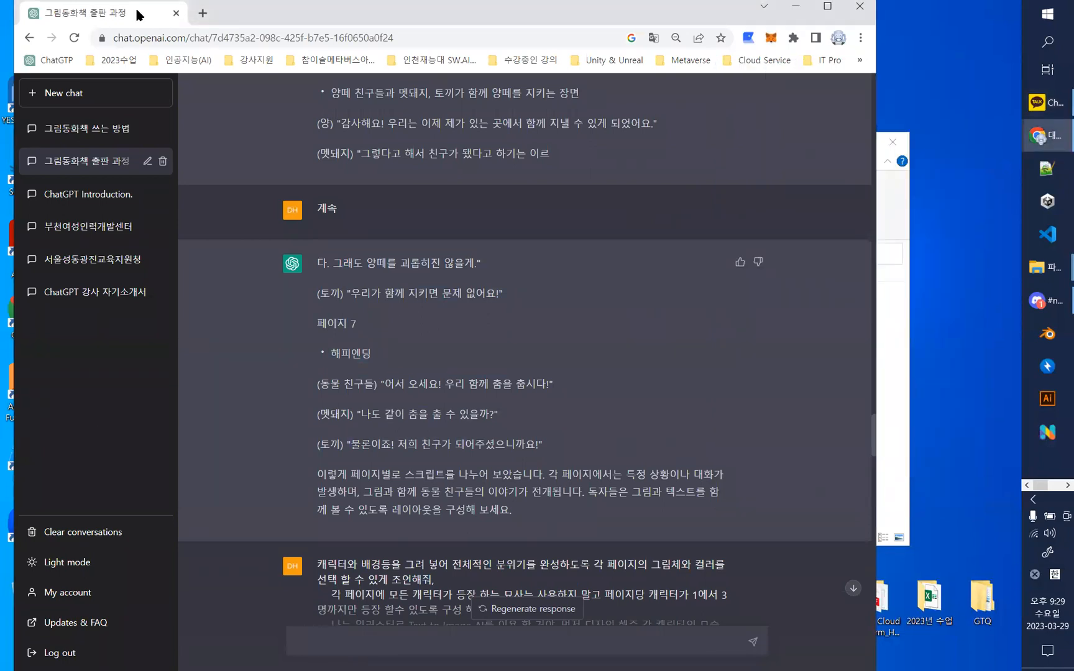
drag(103, 17, 170, 133)
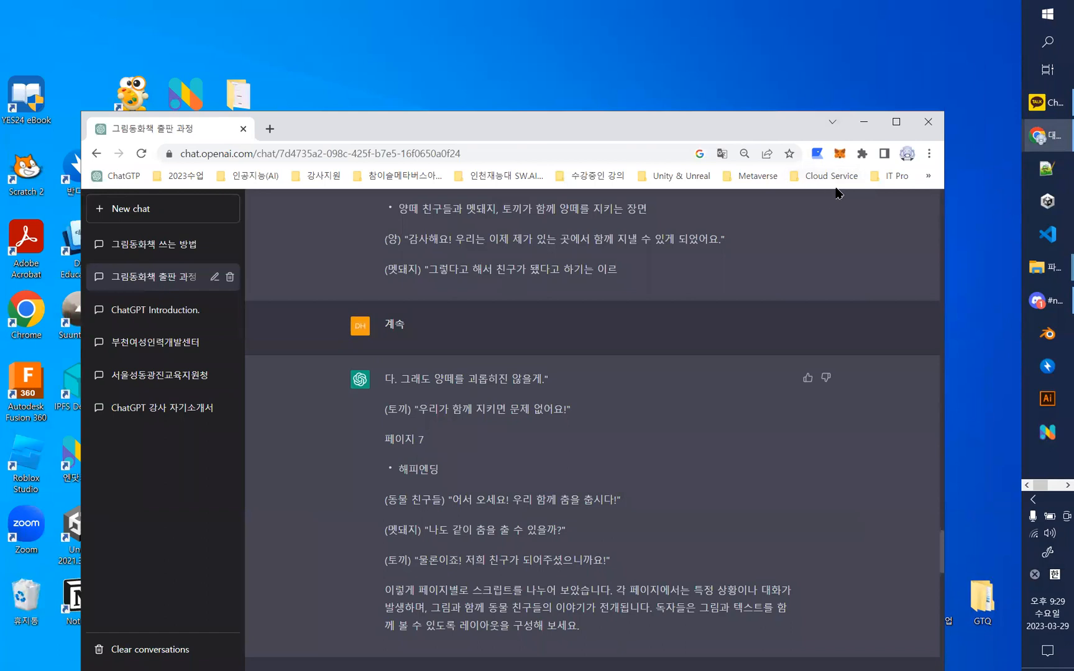
click(897, 122)
- Reopen the KakaoTalk chat and review the posted keyword and script messages
click(1049, 103)
click(769, 448)
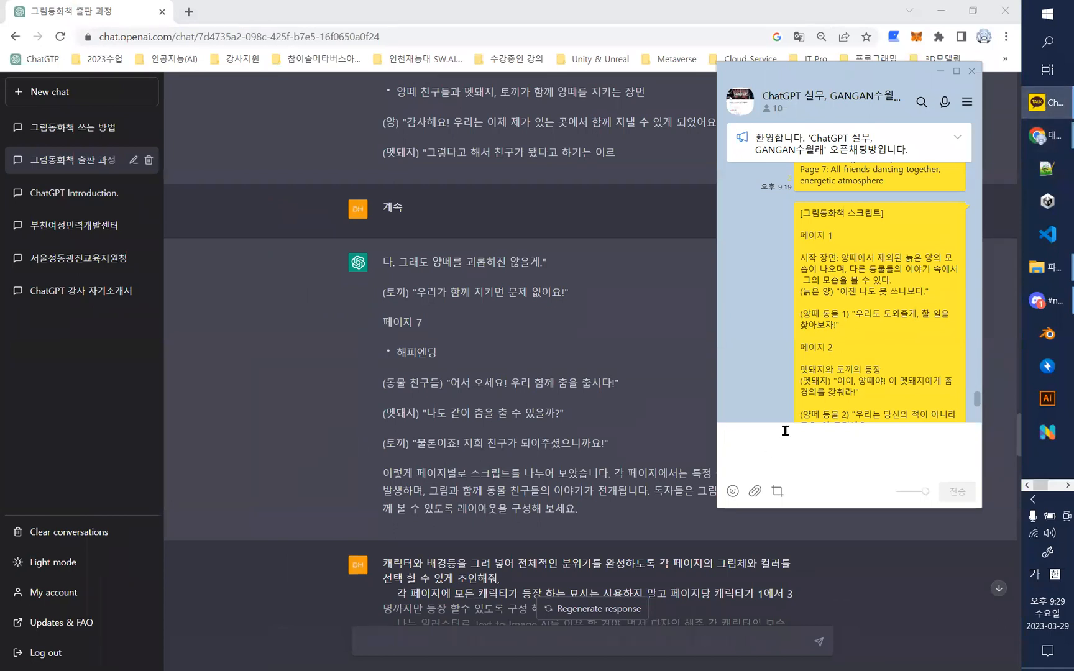
scroll(902, 327, up, 2)
scroll(906, 321, down, 6)
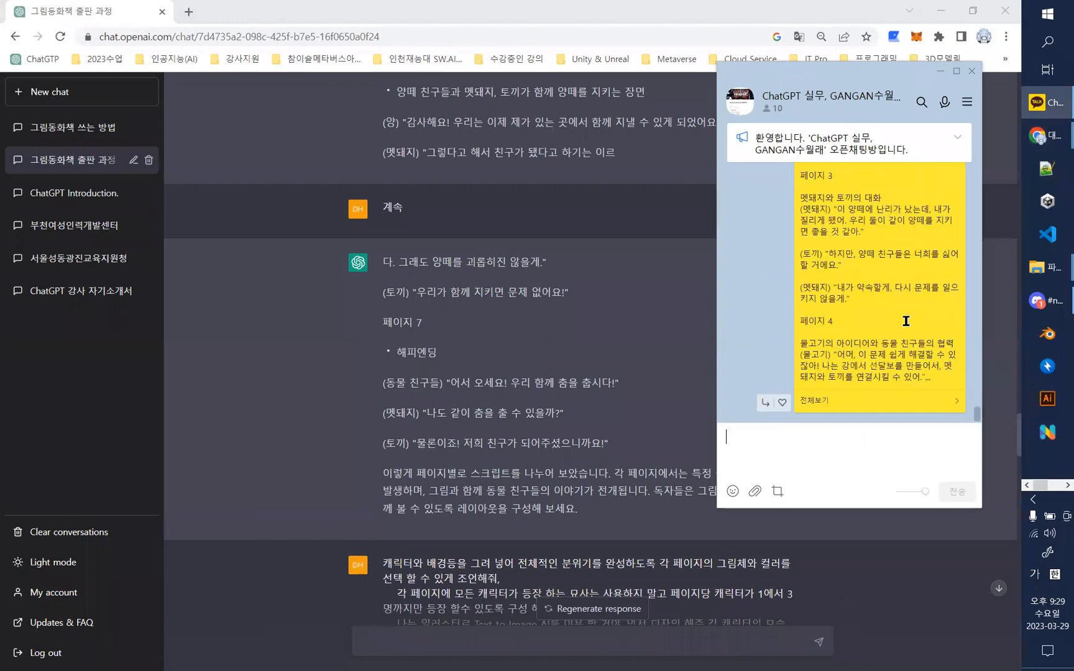
scroll(904, 297, down, 5)
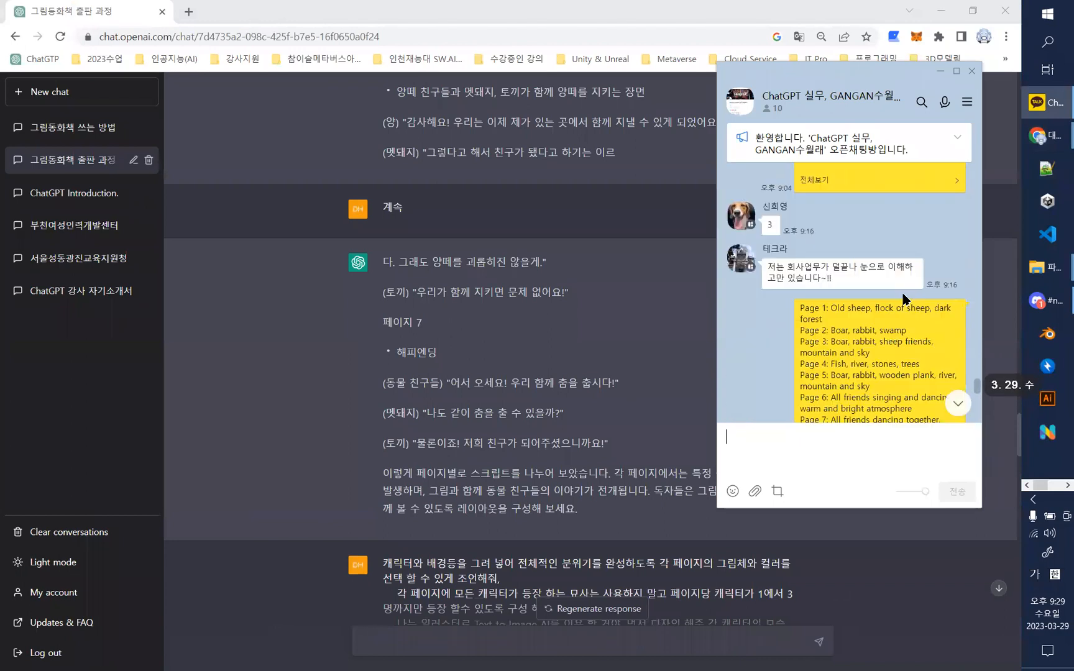
scroll(904, 297, down, 8)
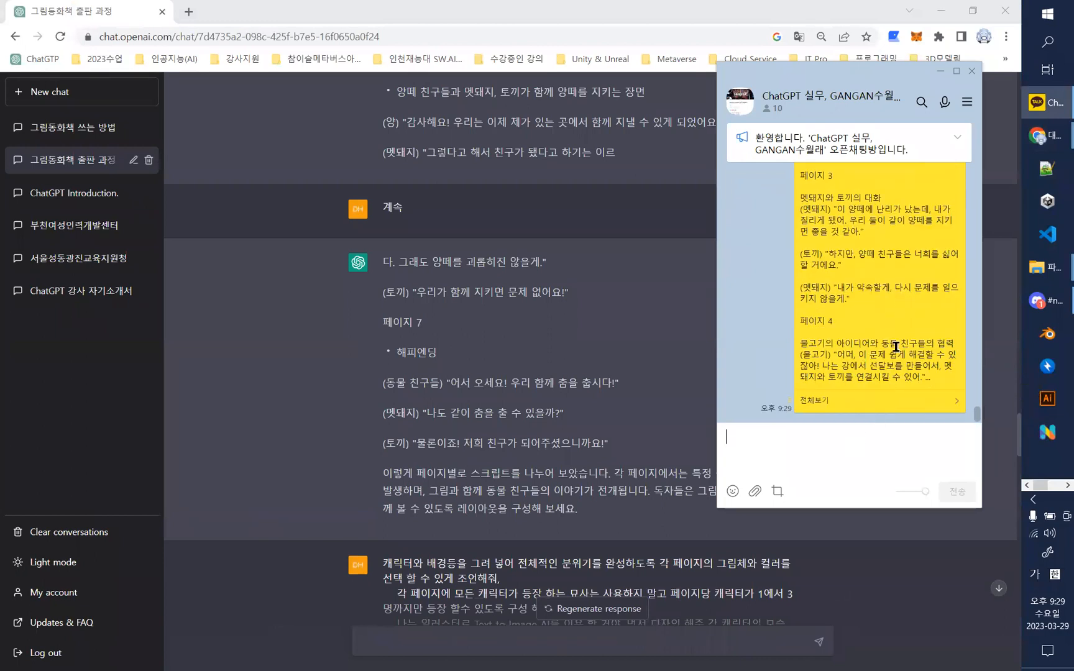
- Minimize the KakaoTalk chat and the ChatGPT browser window, and move the Downloads folder window higher on the desktop
click(940, 77)
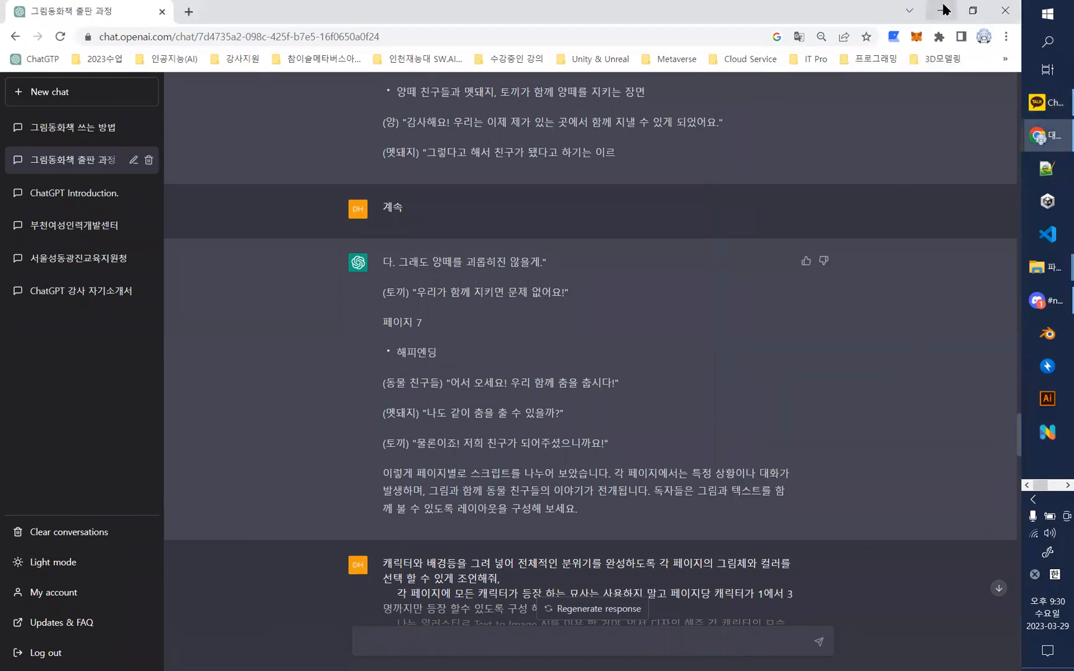
click(942, 12)
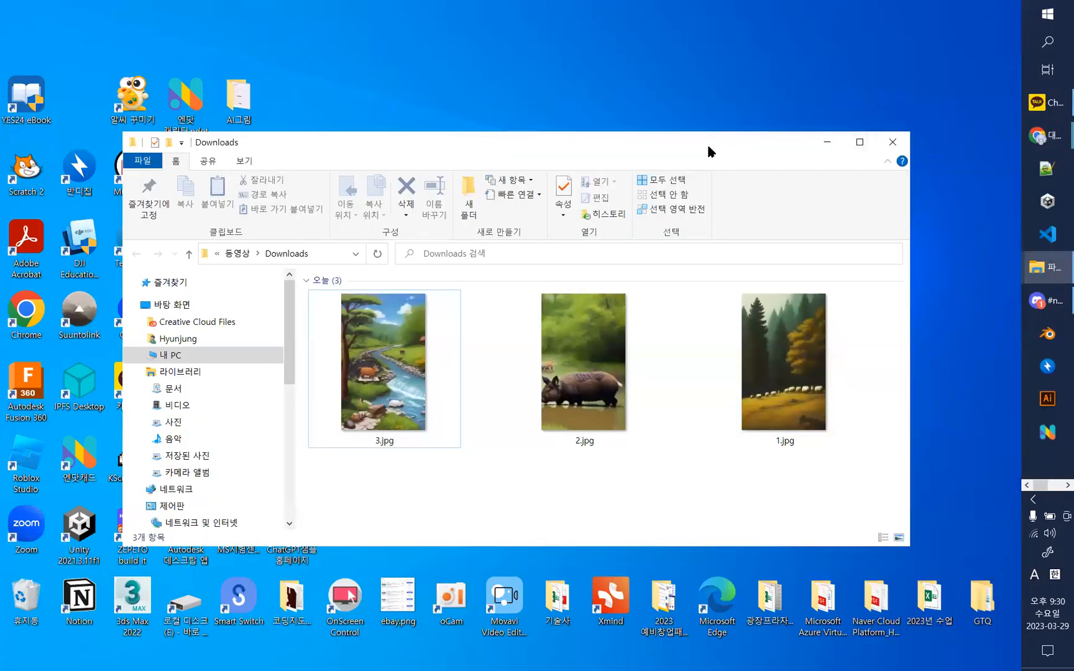
drag(702, 136, 700, 83)
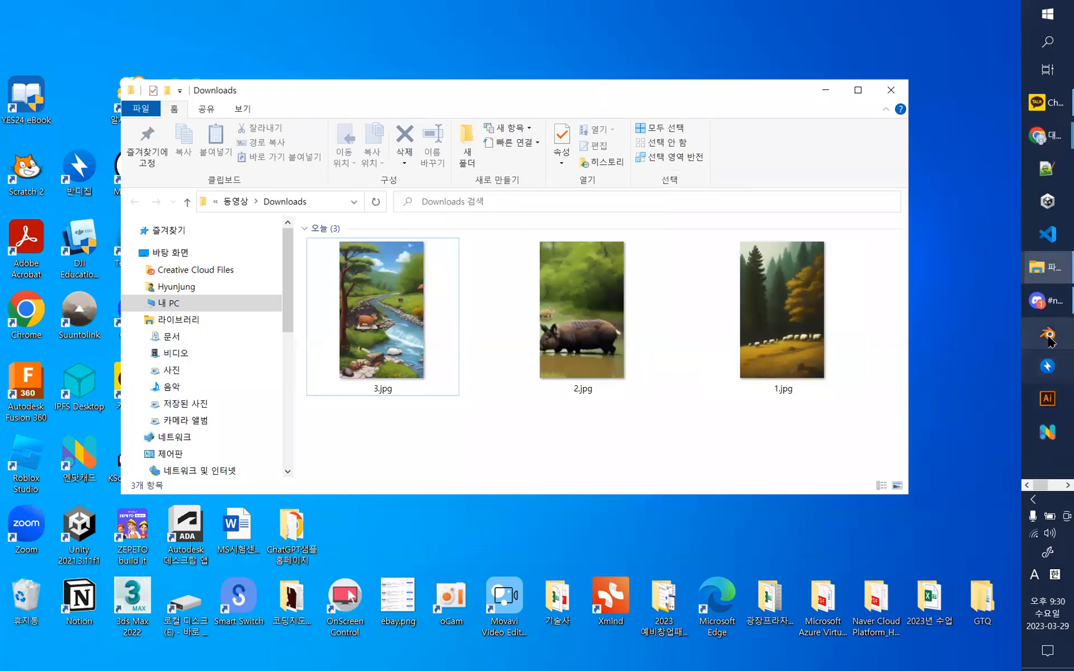
- Switch to the lecture deck in PowerPoint and view the Dream AI prompt tips and the slide size setup on slides 37 and 38
drag(1042, 486, 1057, 485)
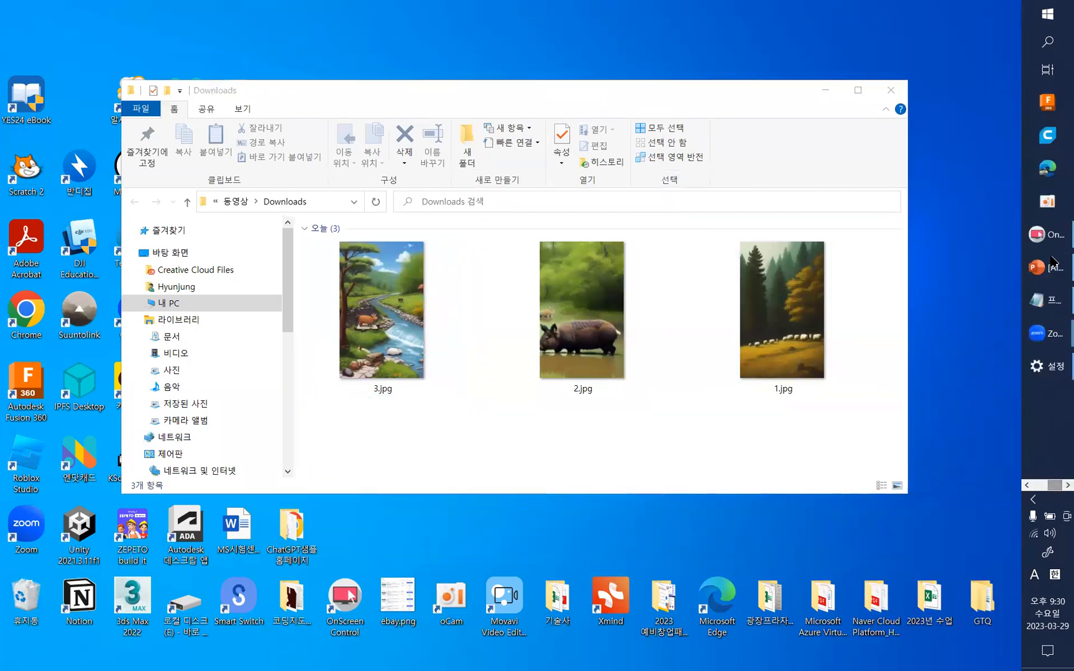
click(1051, 266)
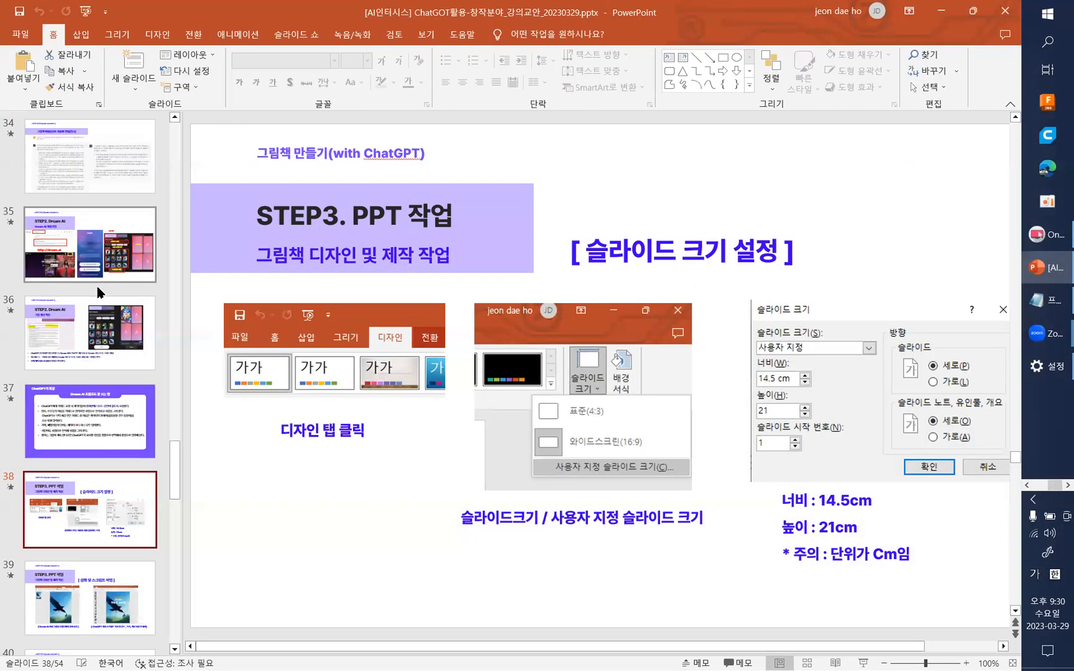
click(93, 311)
click(97, 427)
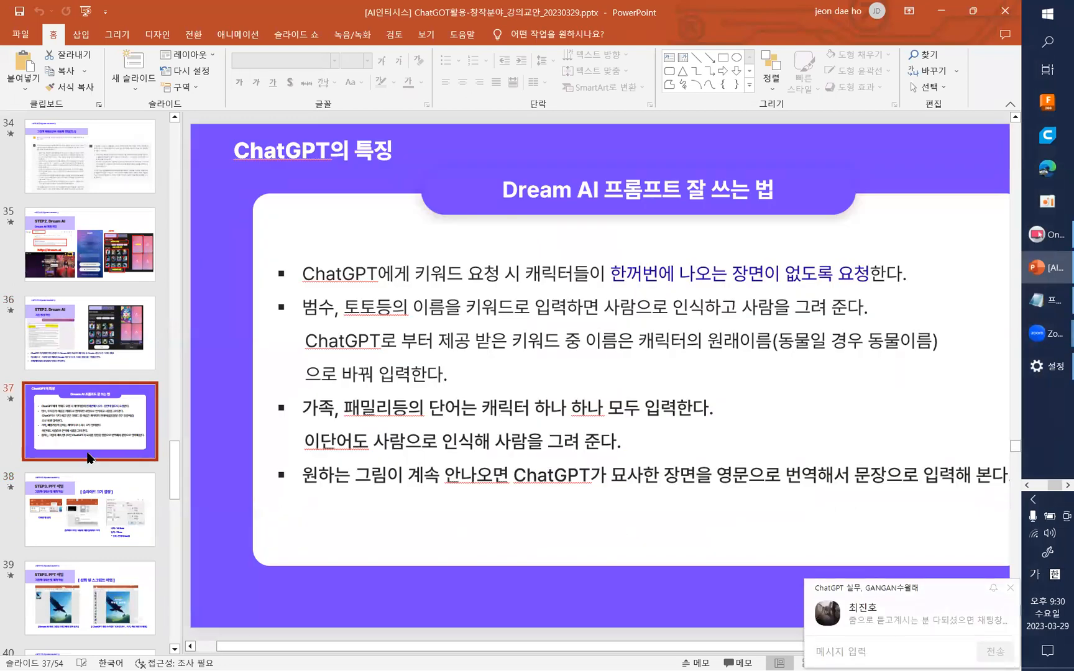
click(91, 527)
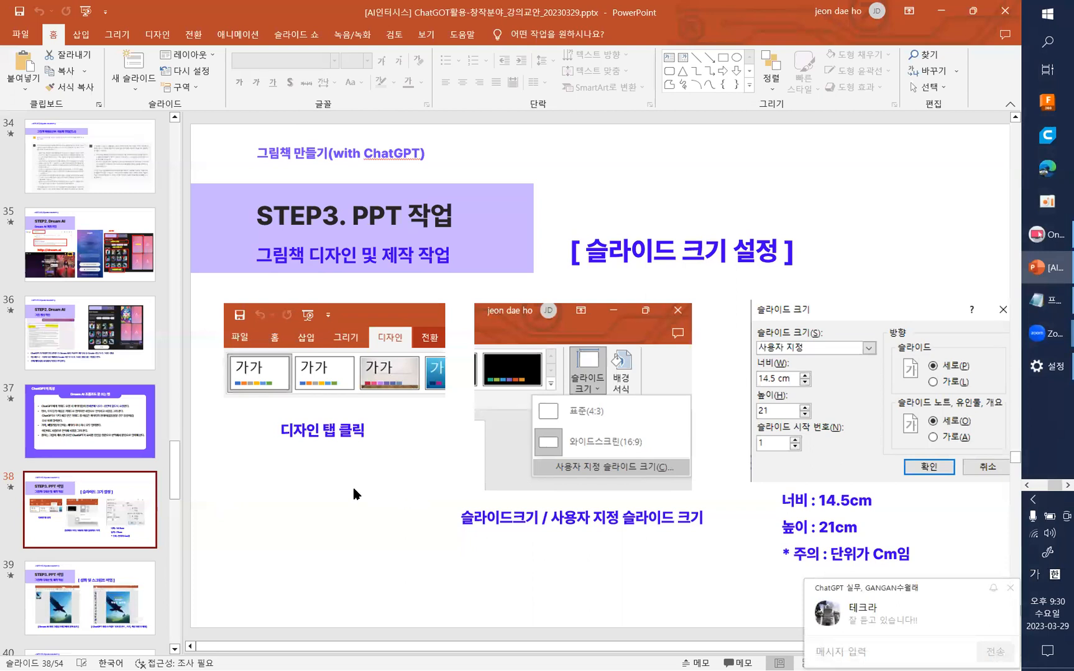
- Go back to slide 33, "그림책 파워포인트 디자인 문의", present it full screen and magnify ChatGPT's numbered PowerPoint instructions
click(103, 169)
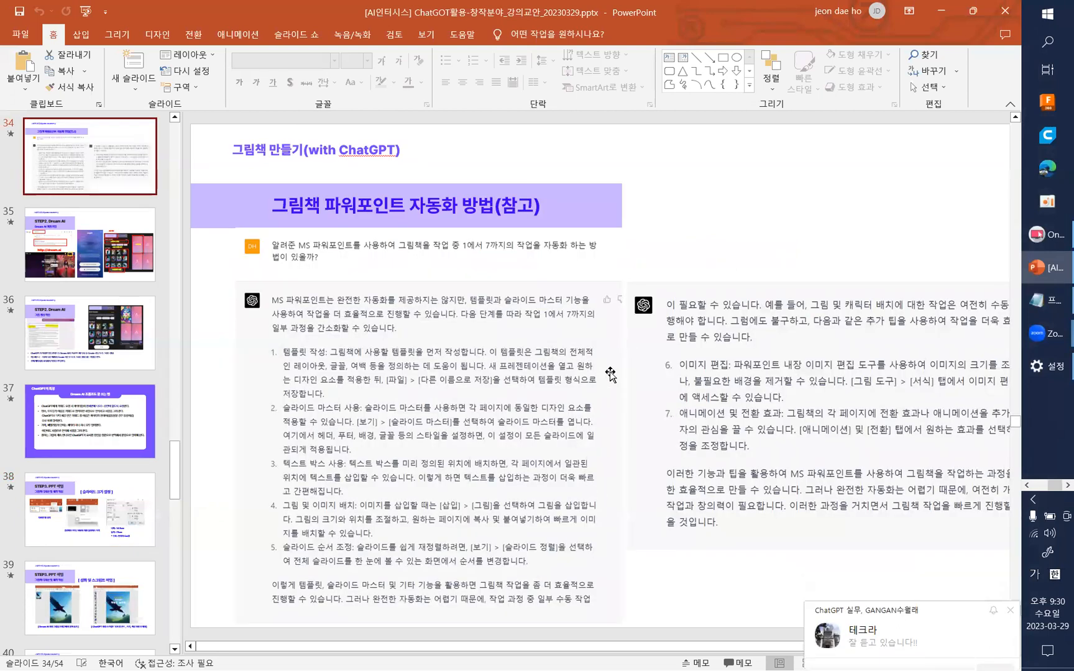
scroll(92, 157, up, 1)
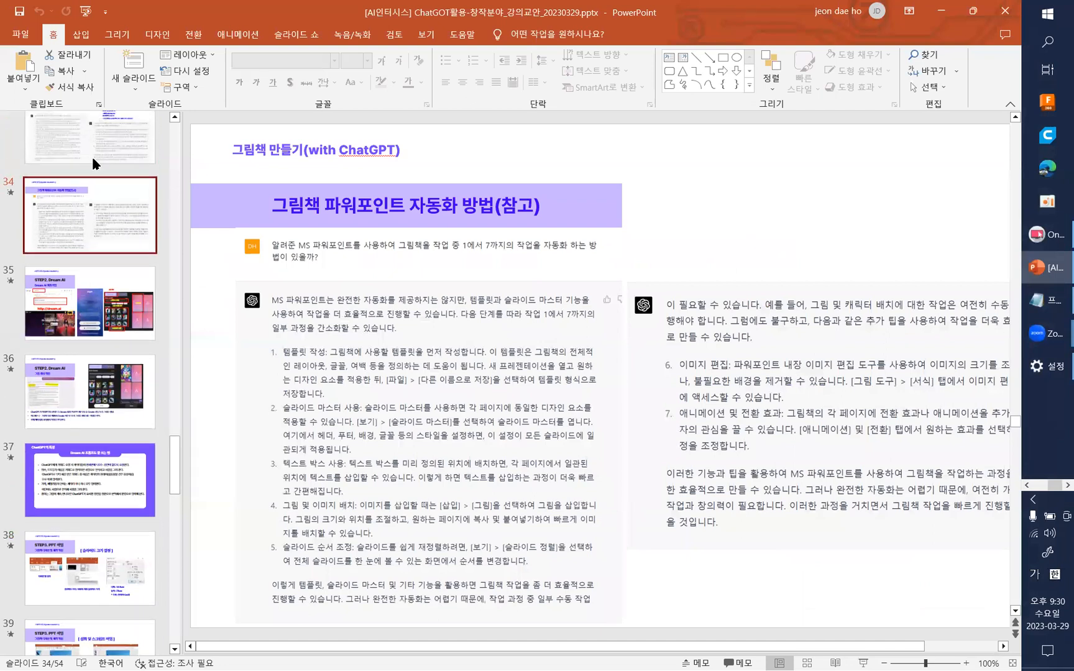
scroll(92, 159, up, 1)
click(90, 164)
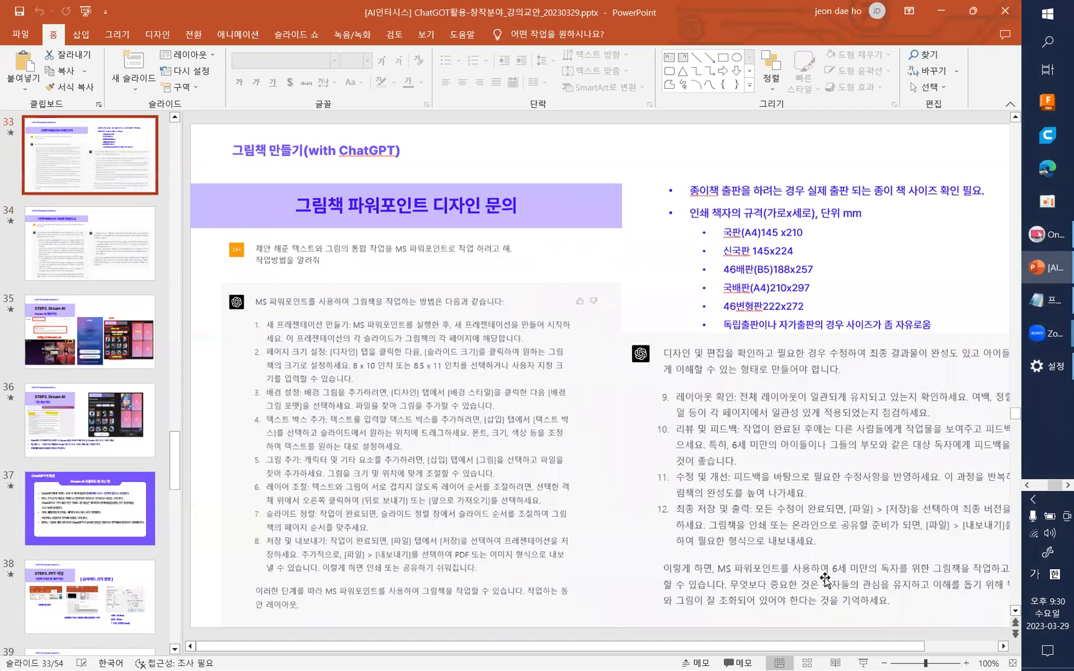
click(862, 661)
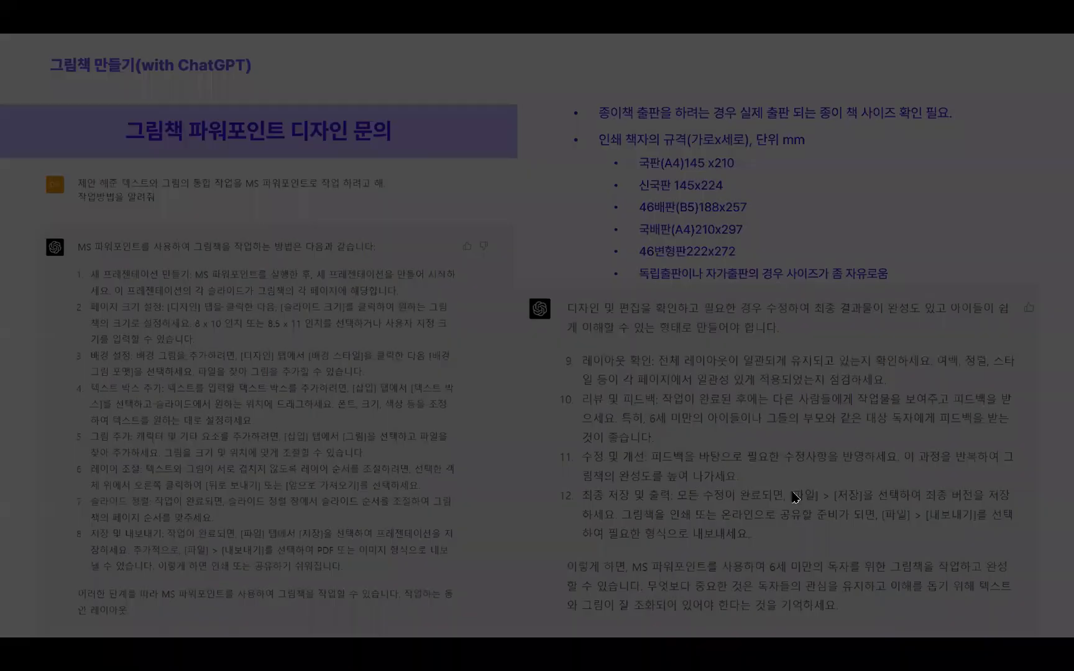
scroll(350, 425, up, 1)
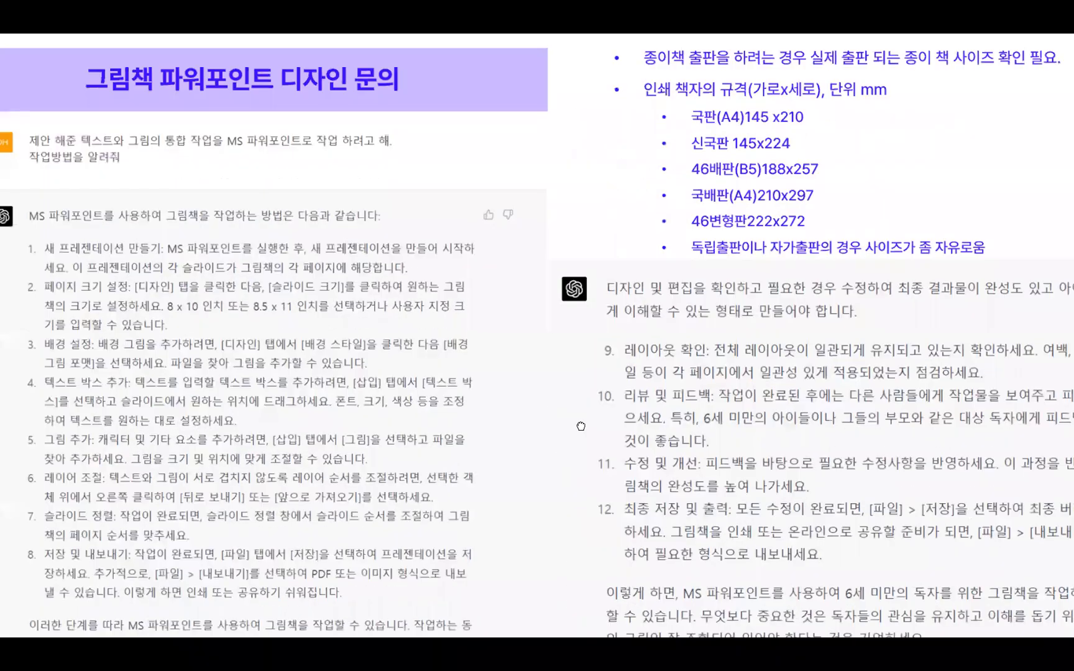
drag(581, 426, 609, 473)
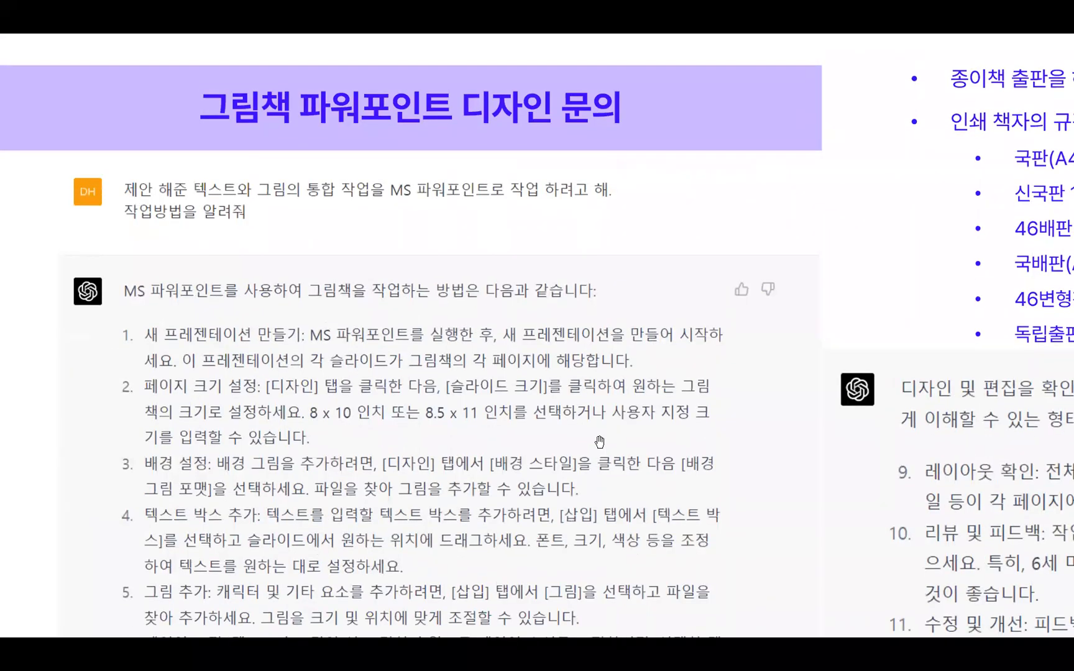
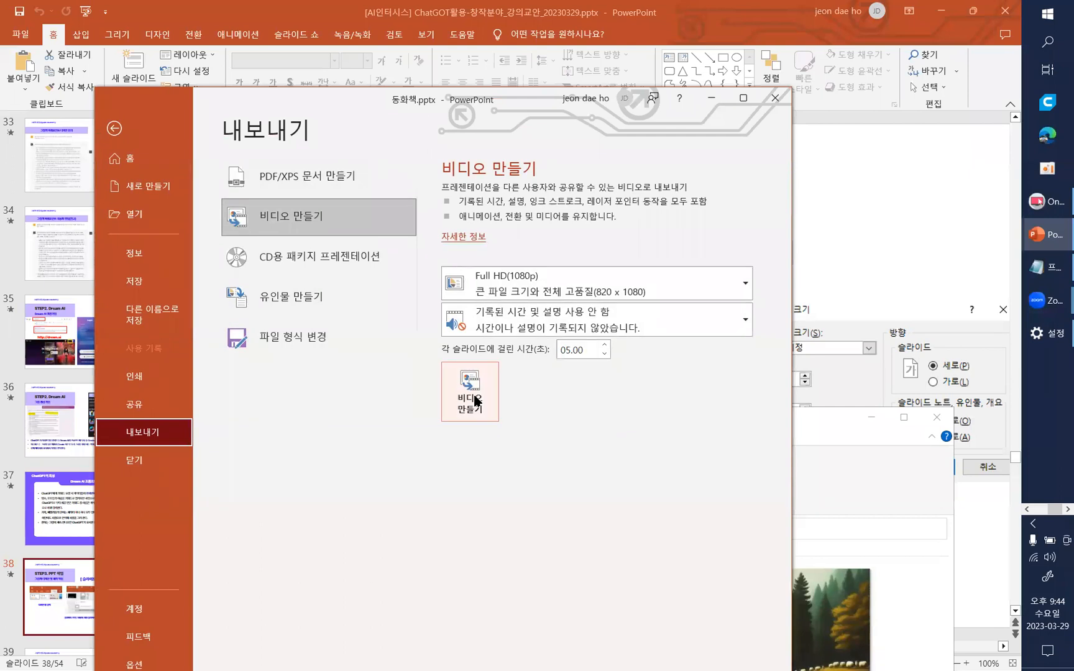
- Export 동화책.pptx as a Full HD video with 5 seconds per slide, saved on the desktop as 동화책.mp4
click(476, 401)
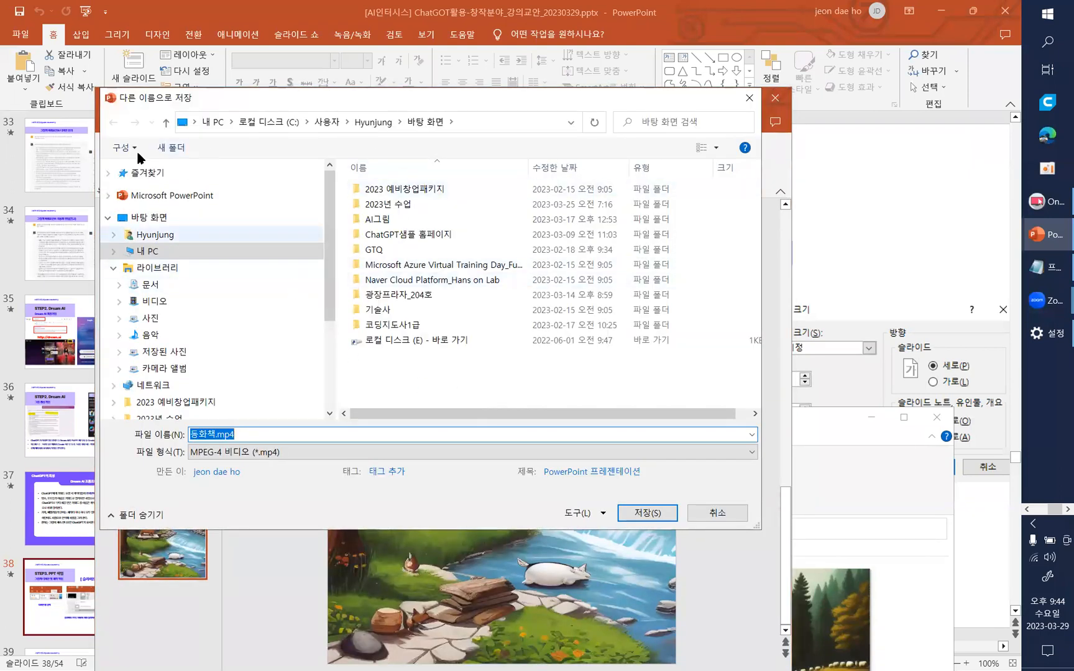
click(165, 220)
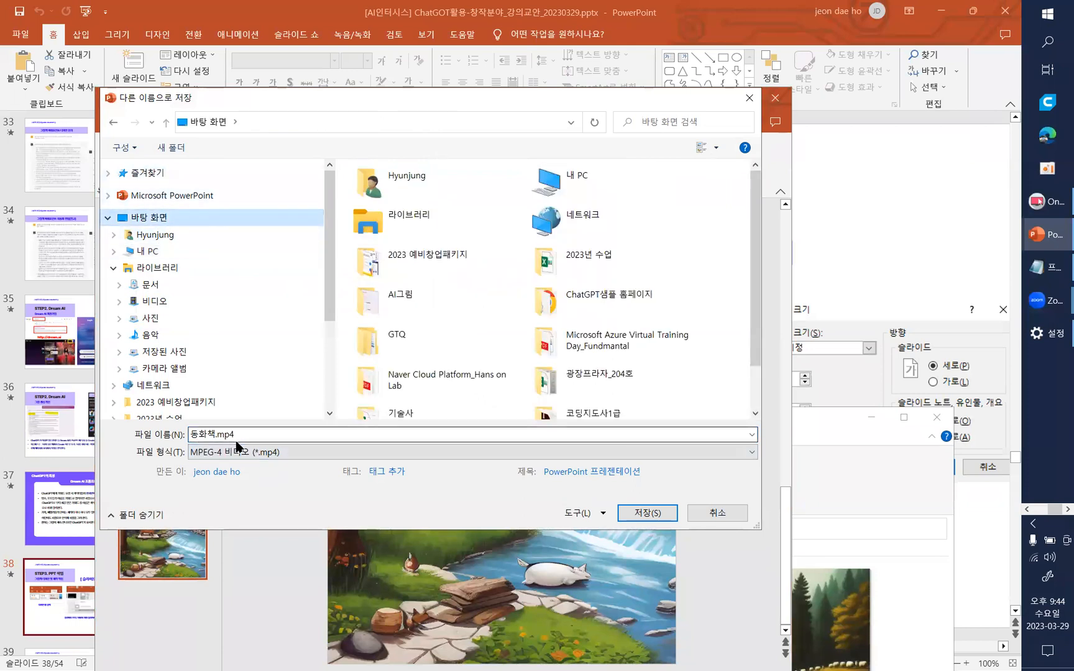
click(647, 511)
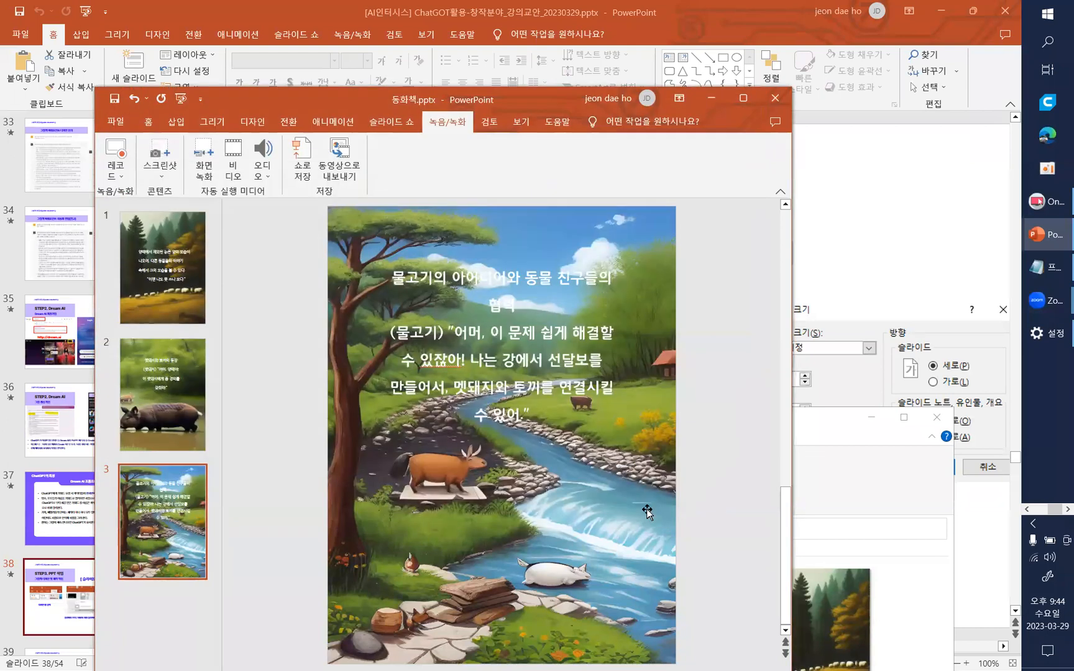
- Minimize both PowerPoint windows, move the Downloads folder window aside and place 동화책.pptx in the open area of the desktop
click(712, 97)
click(950, 18)
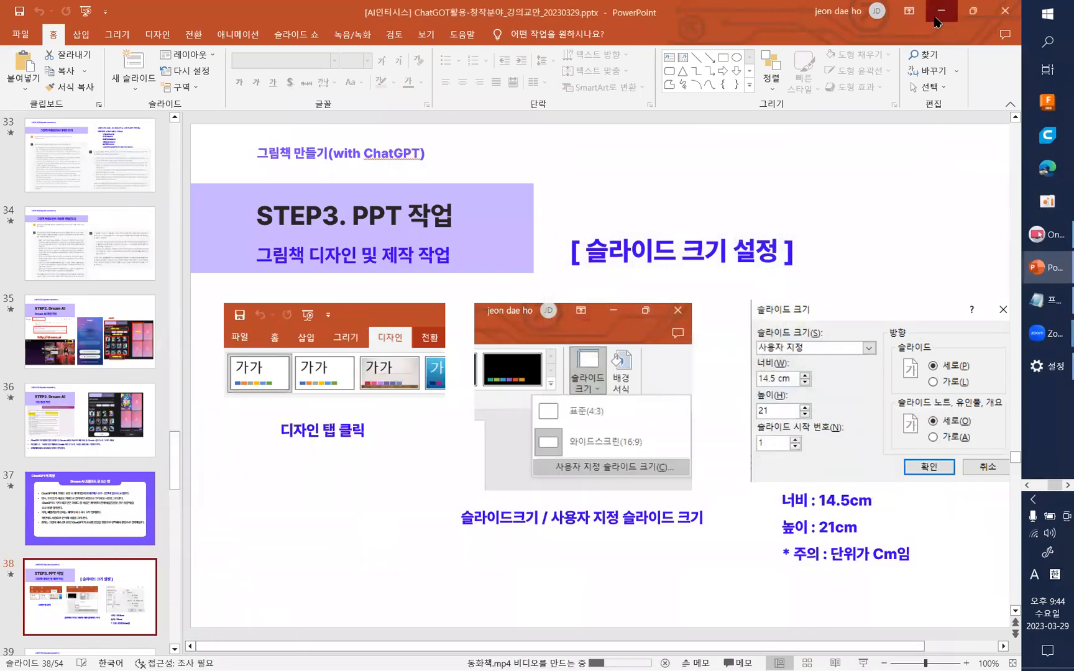
click(940, 22)
drag(433, 421, 741, 178)
drag(34, 46, 406, 189)
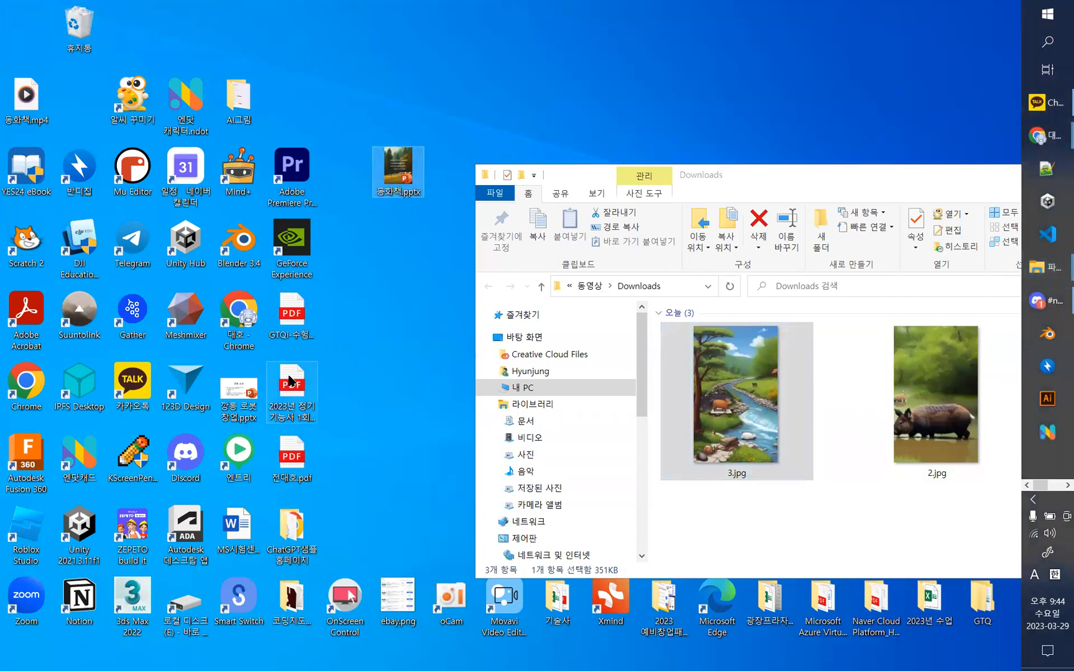
- Place 동화책.mp4 beside 동화책.pptx on the desktop, play the video in Media Player and close the player
click(738, 191)
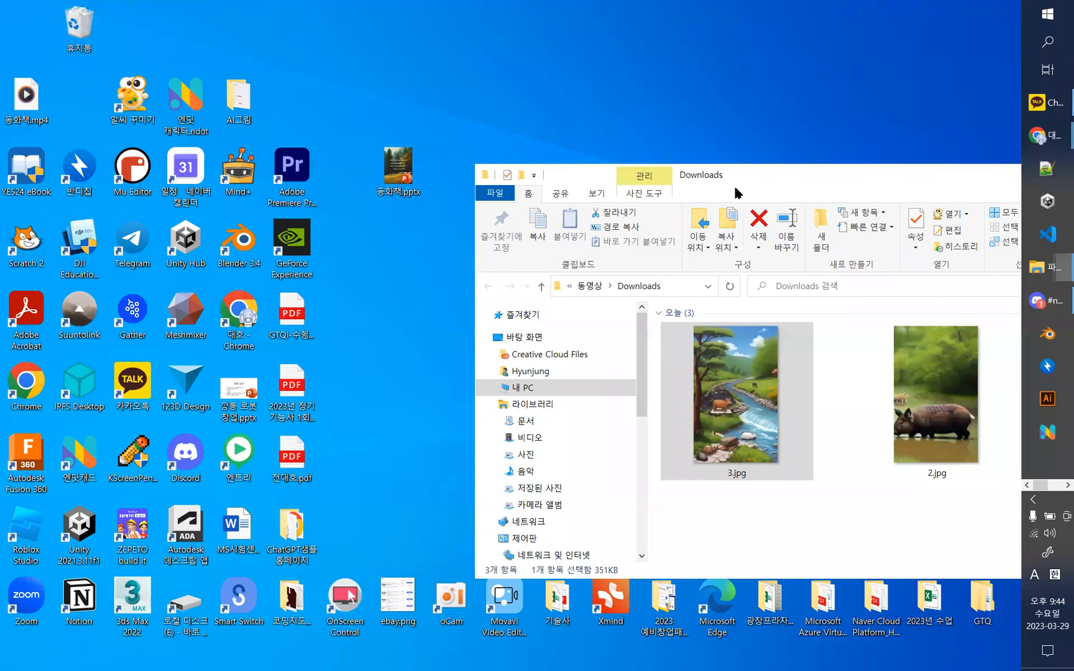
drag(738, 192, 632, 275)
drag(387, 162, 450, 169)
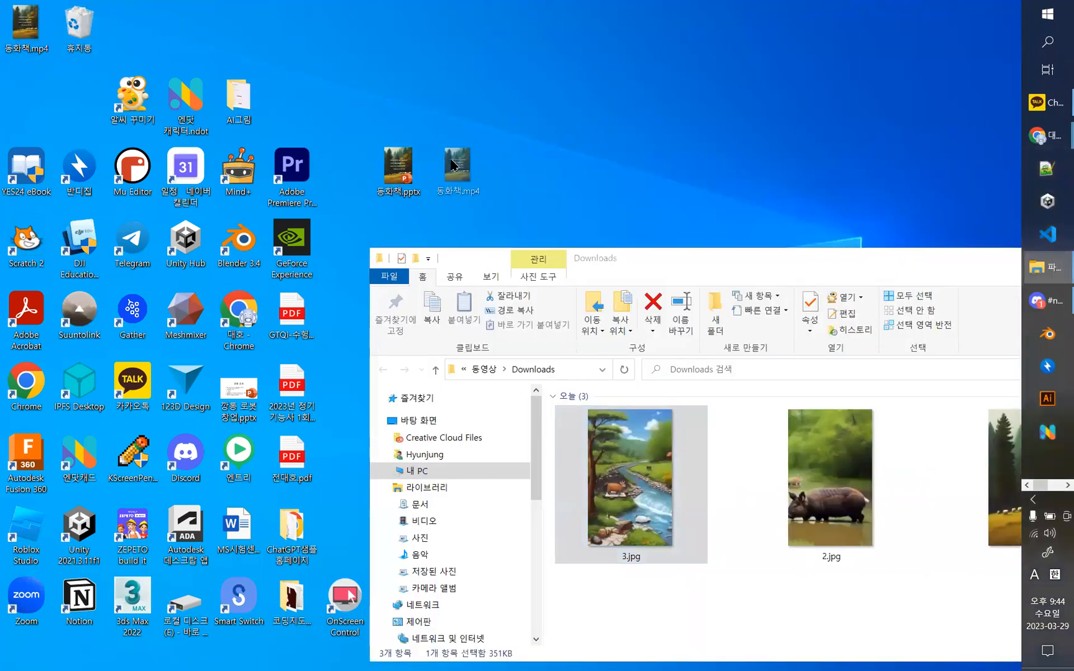
double_click(453, 173)
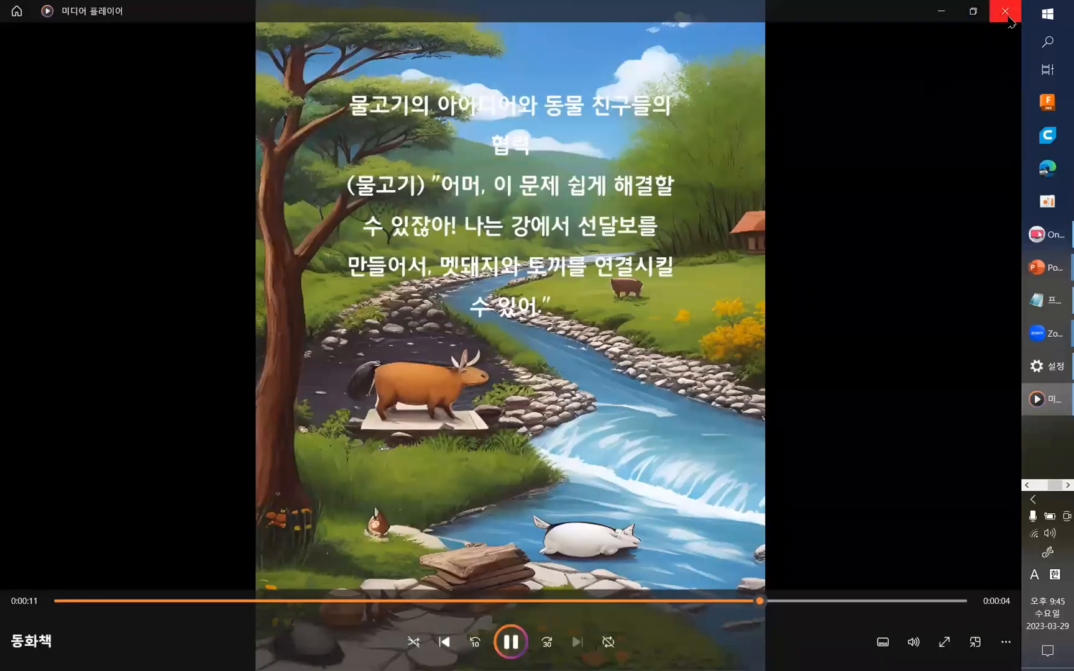
click(1008, 17)
- Move the Downloads folder window back toward the middle of the desktop and reopen 동화책.pptx in a maximized PowerPoint window
drag(731, 256, 481, 161)
click(1047, 135)
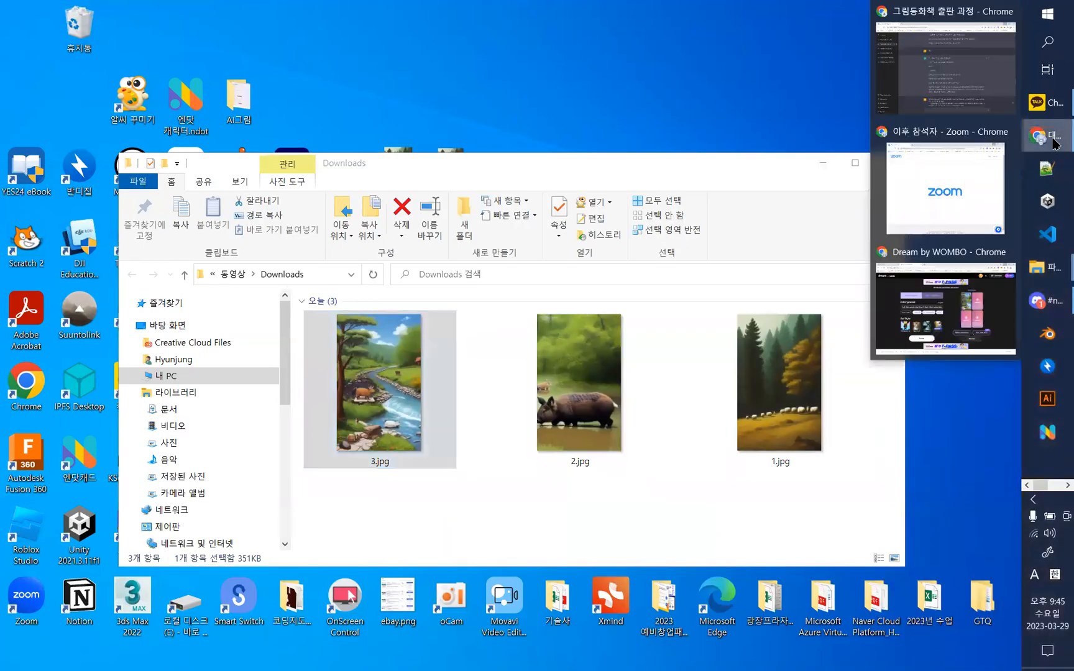
drag(1042, 485, 1056, 487)
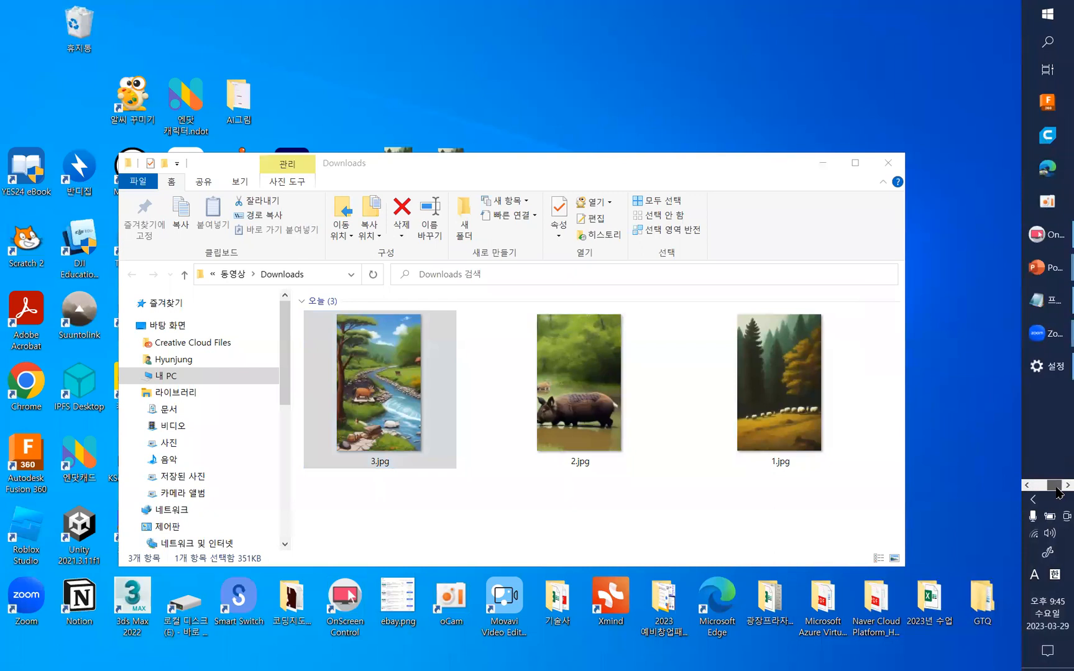
click(1049, 276)
click(970, 320)
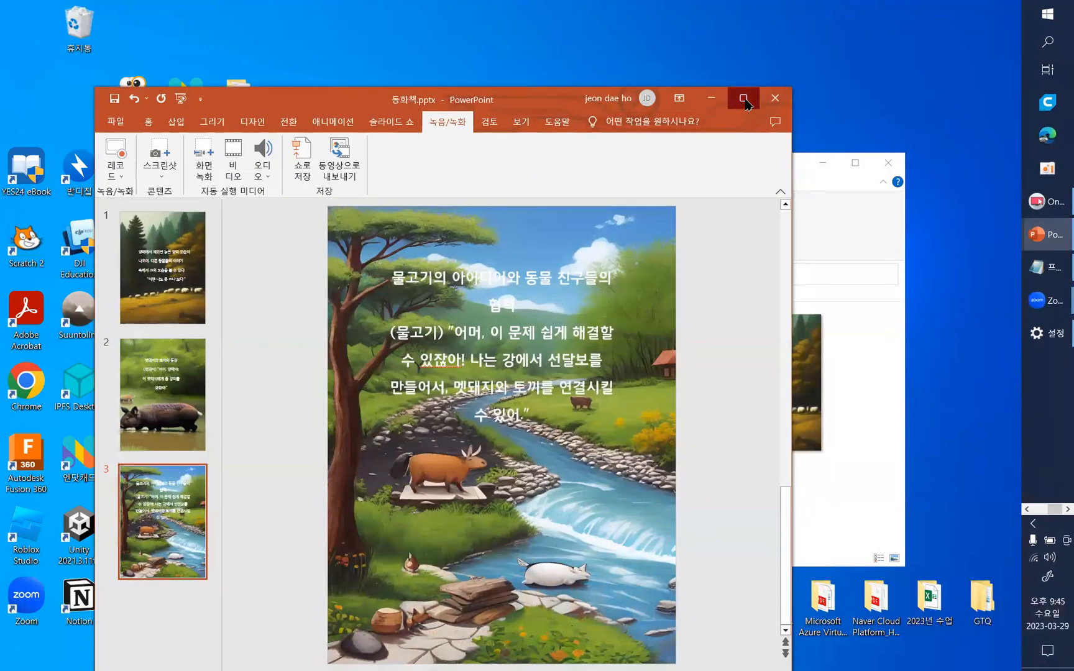
click(746, 101)
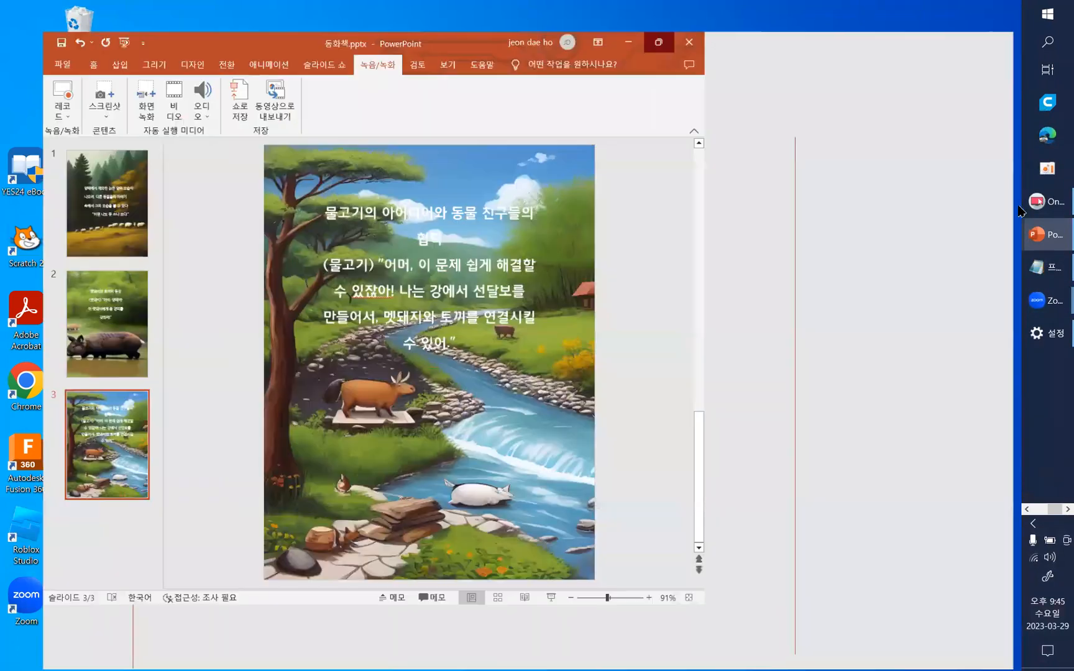
- Switch to the lecture deck, present it full screen from slide 38 and advance to the Clipchamp introduction on slide 42
mouse_move(1048, 230)
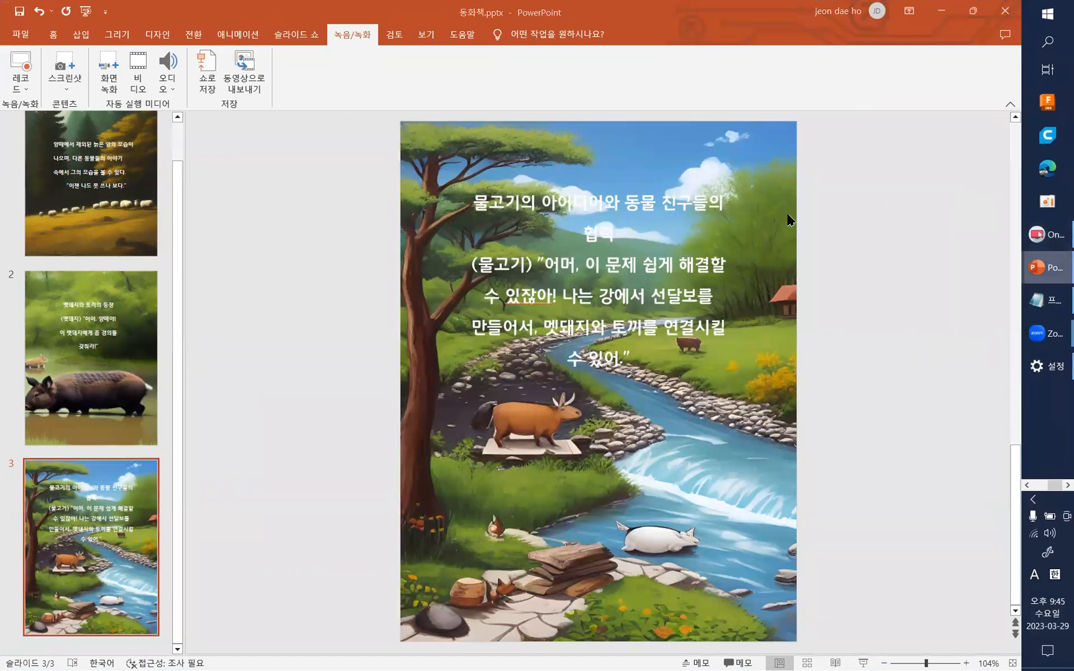
click(961, 196)
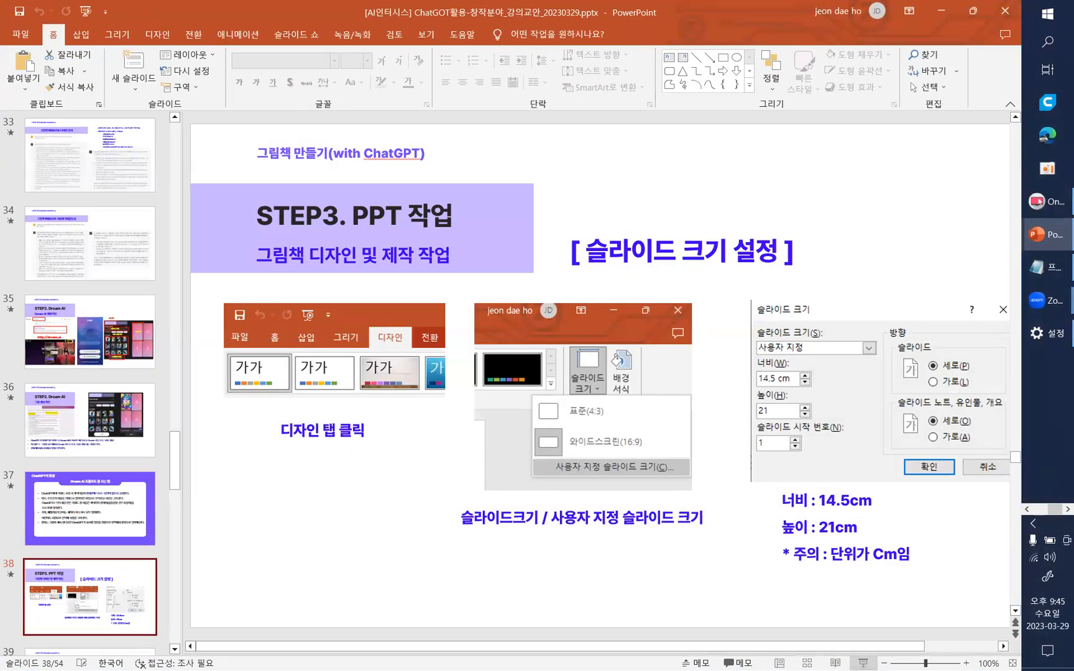
click(864, 664)
click(900, 641)
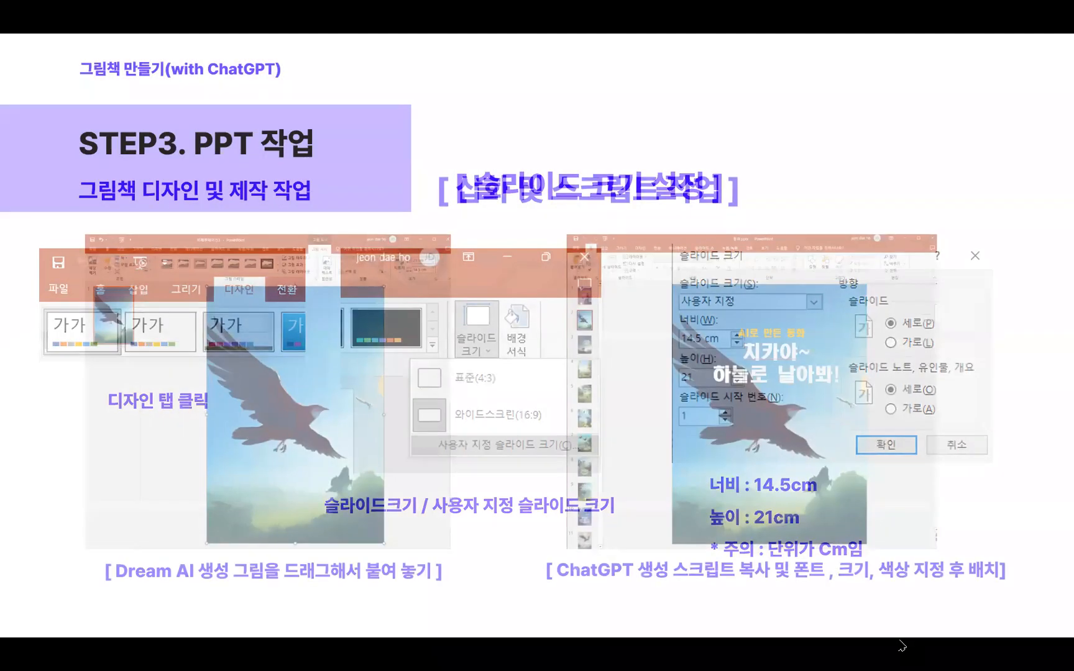
click(901, 646)
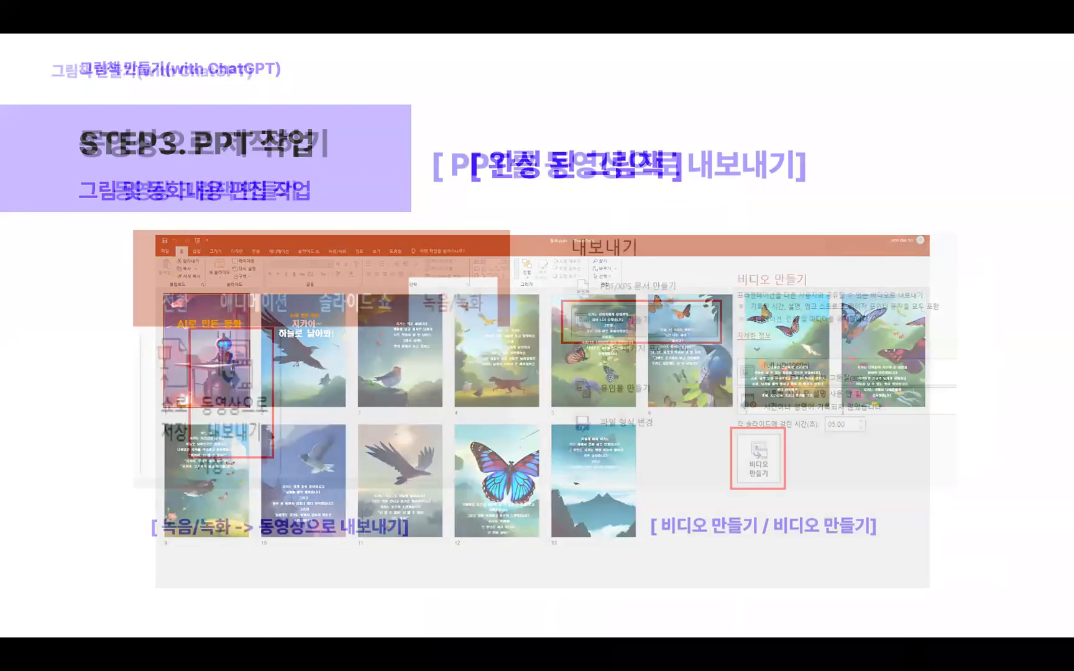
key(Right)
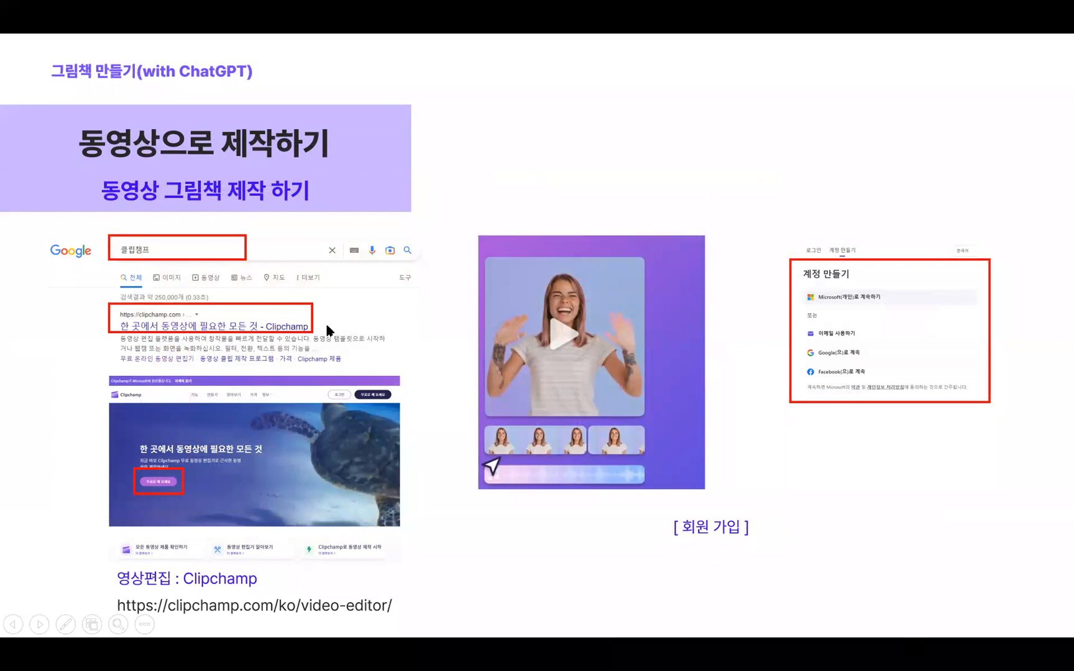
- Magnify slide 42 and examine the Clipchamp search, start page and account creation images
ctrl+scroll(324, 317, up, 1)
ctrl+scroll(278, 325, up, 1)
drag(298, 304, 525, 347)
ctrl+scroll(595, 350, up, 1)
drag(420, 317, 572, 346)
- Go to slide 43 through the slide overview and magnify the images on creating a first video and adding media files
key(minus)
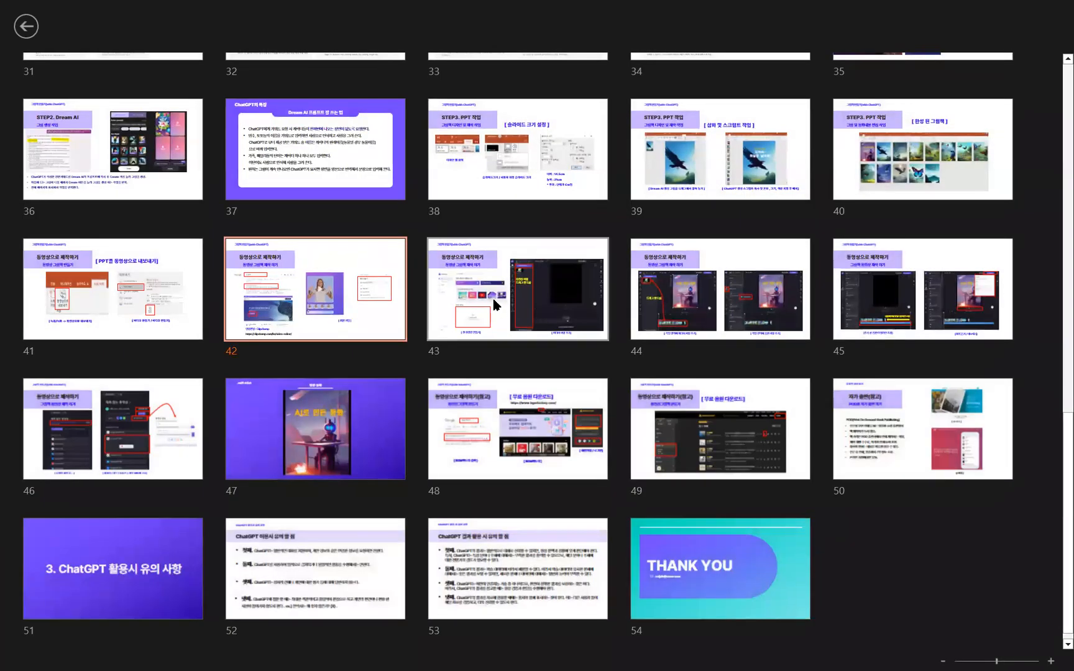
click(507, 305)
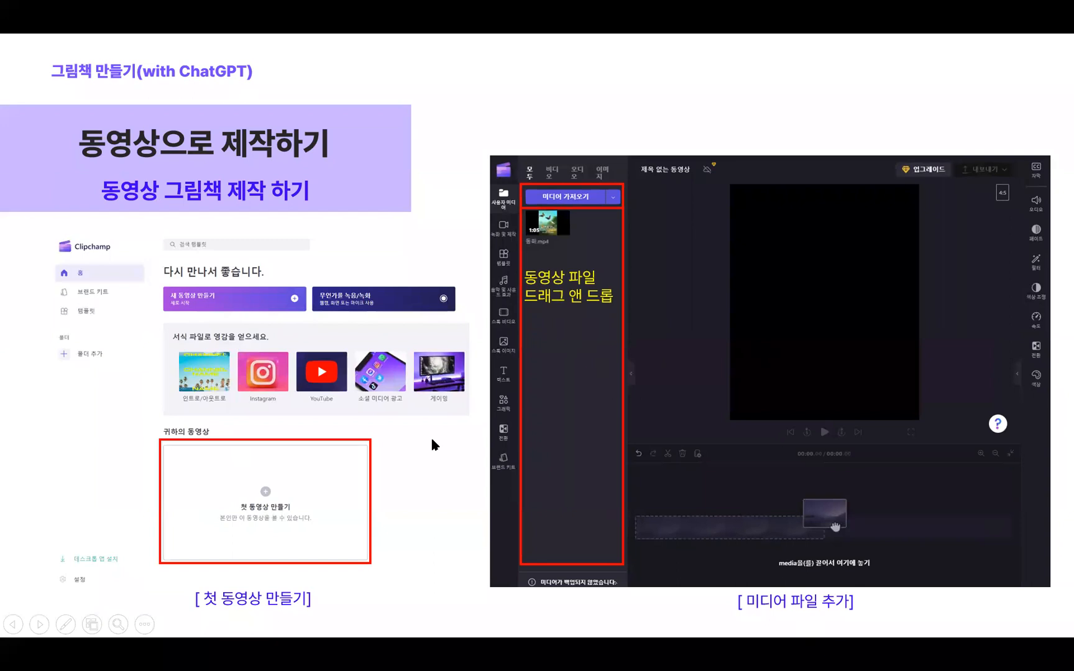
scroll(286, 354, up, 5)
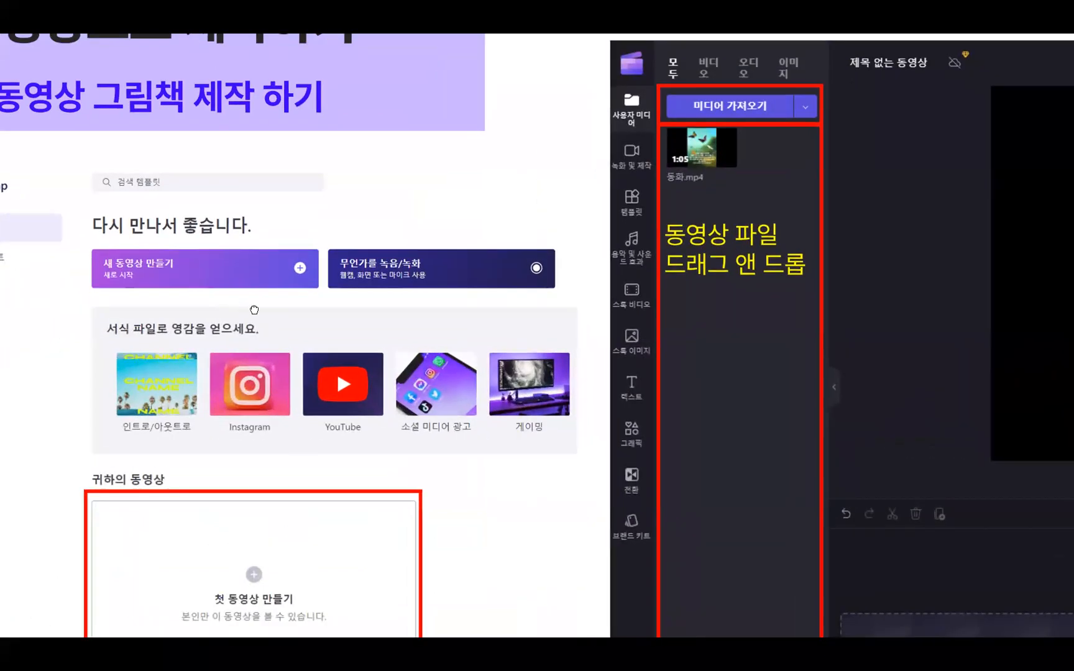
drag(253, 310, 585, 390)
scroll(504, 340, down, 3)
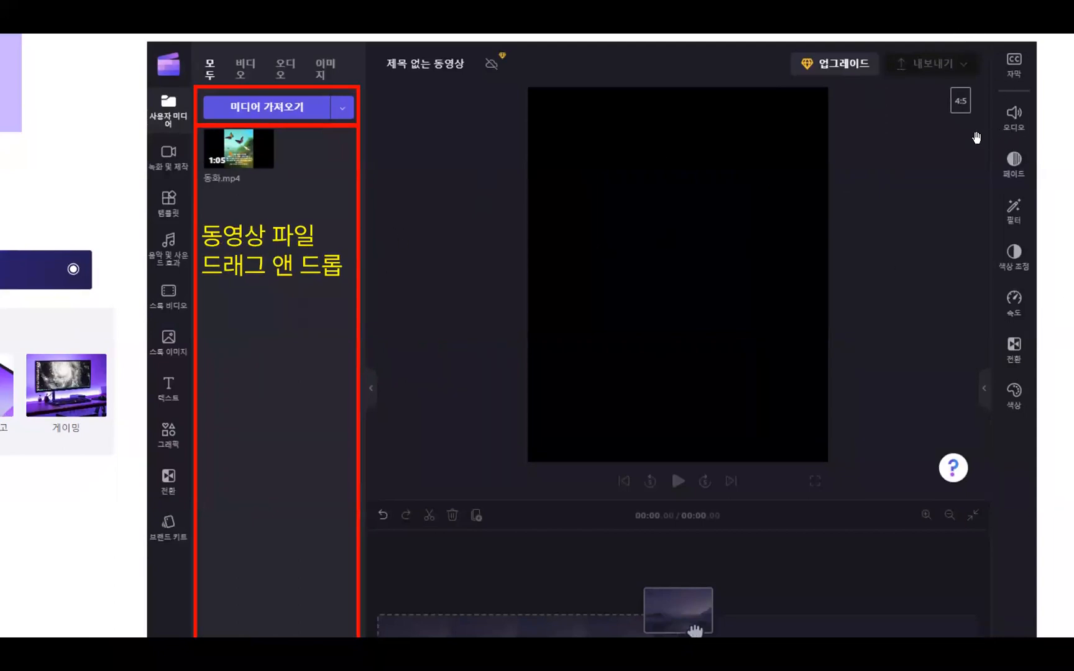
key(Escape)
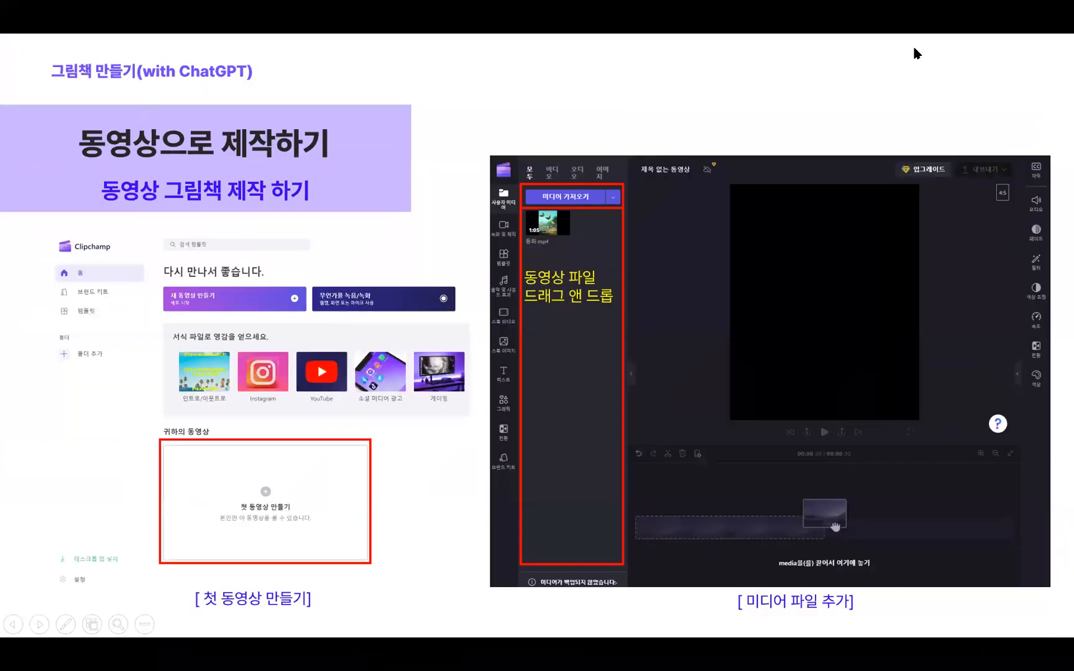
- Advance the presentation to slide 45, end the slide show and bring up the ChatGPT Chrome window at its reduced size
click(1008, 40)
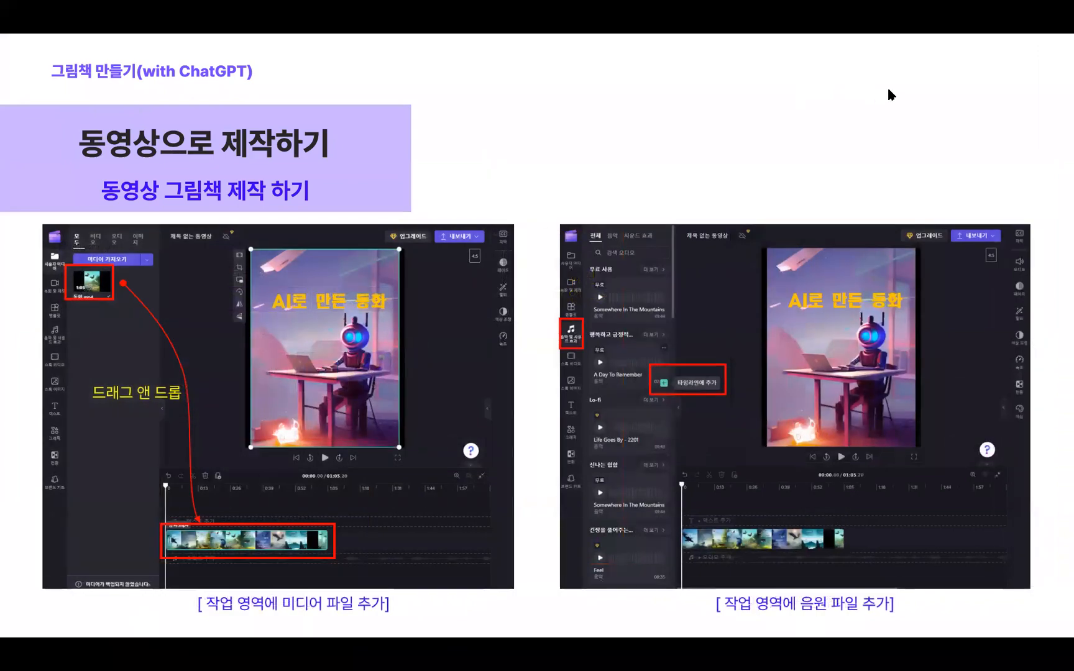
key(Escape)
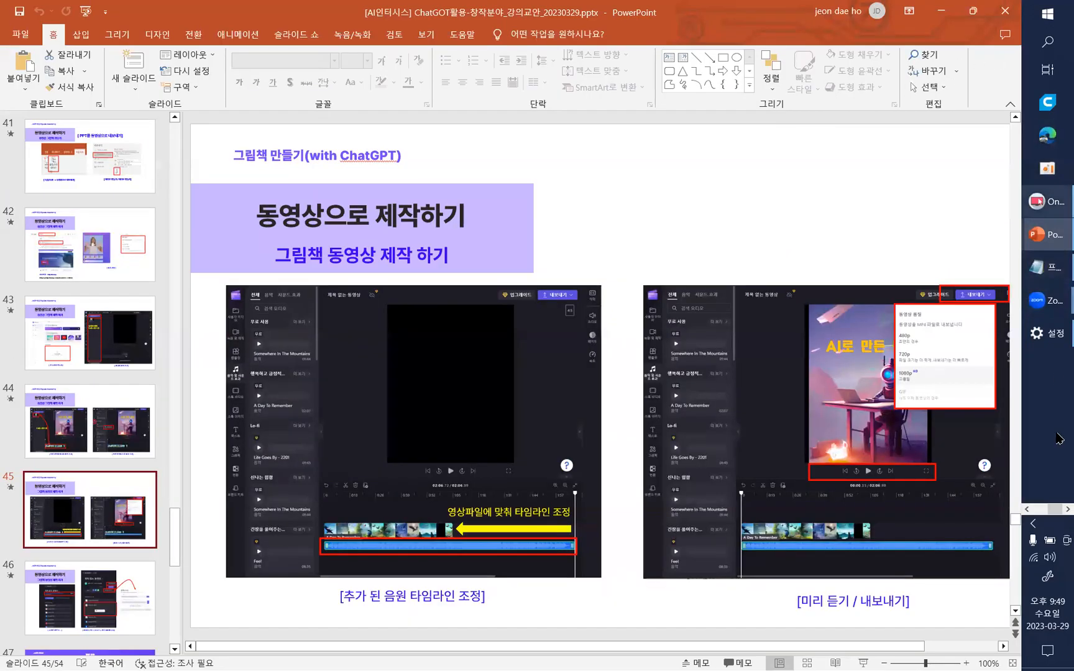
drag(1054, 508, 1037, 493)
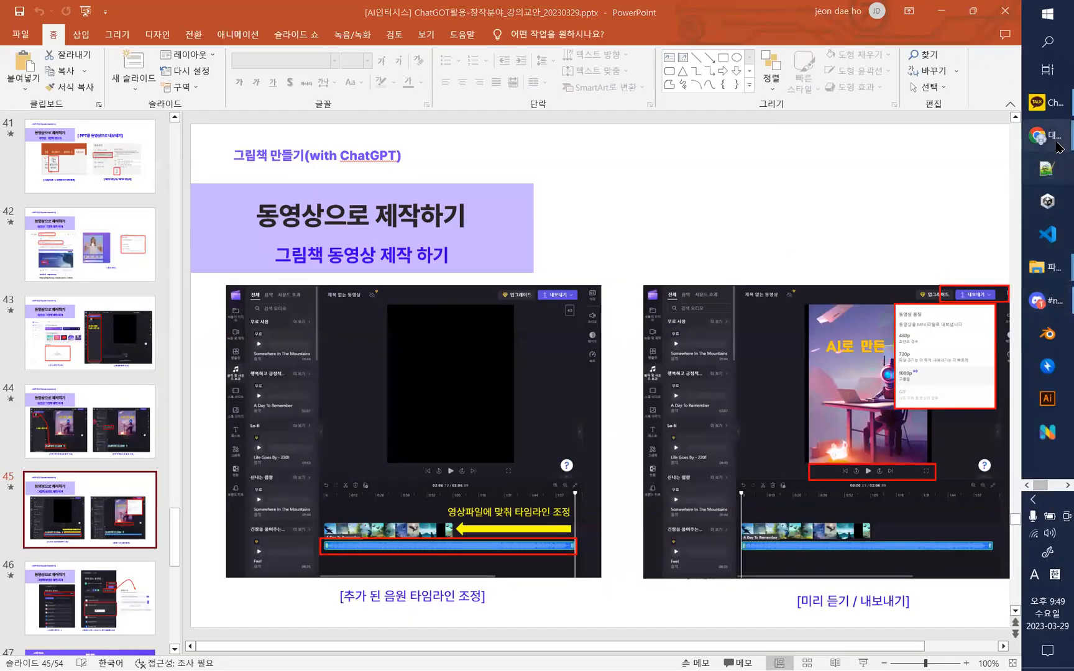
mouse_move(1056, 145)
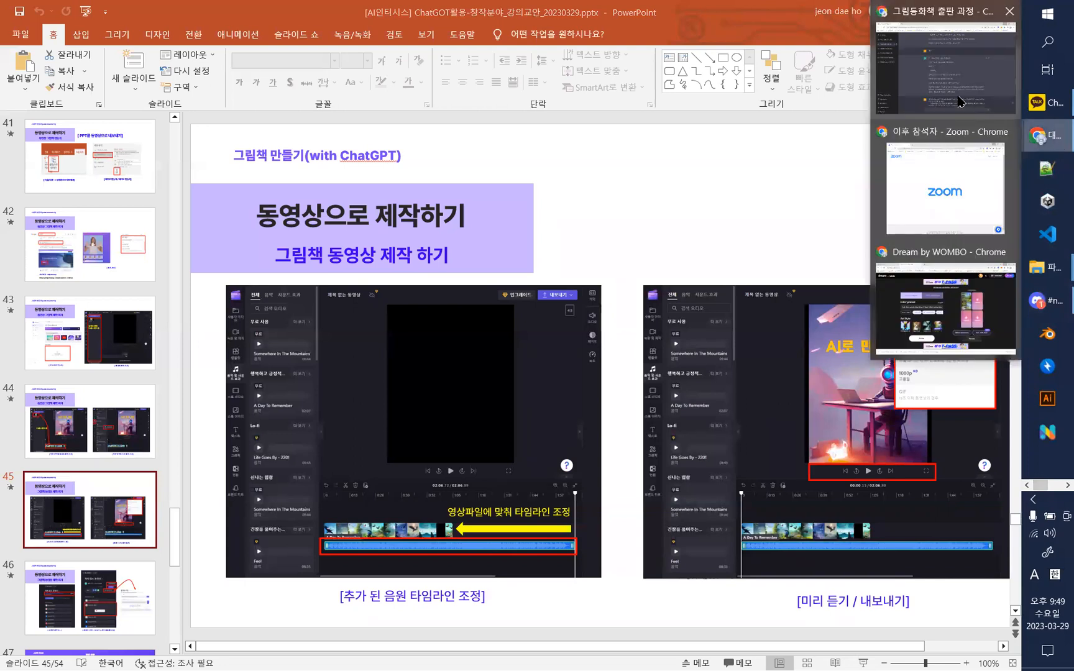
click(961, 101)
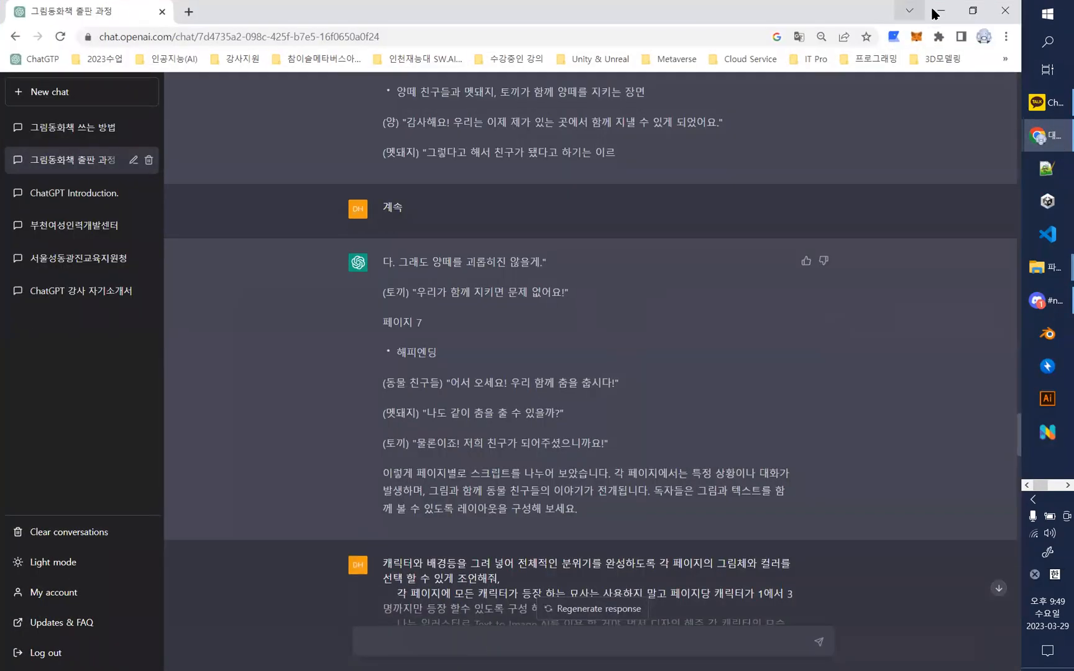
click(973, 11)
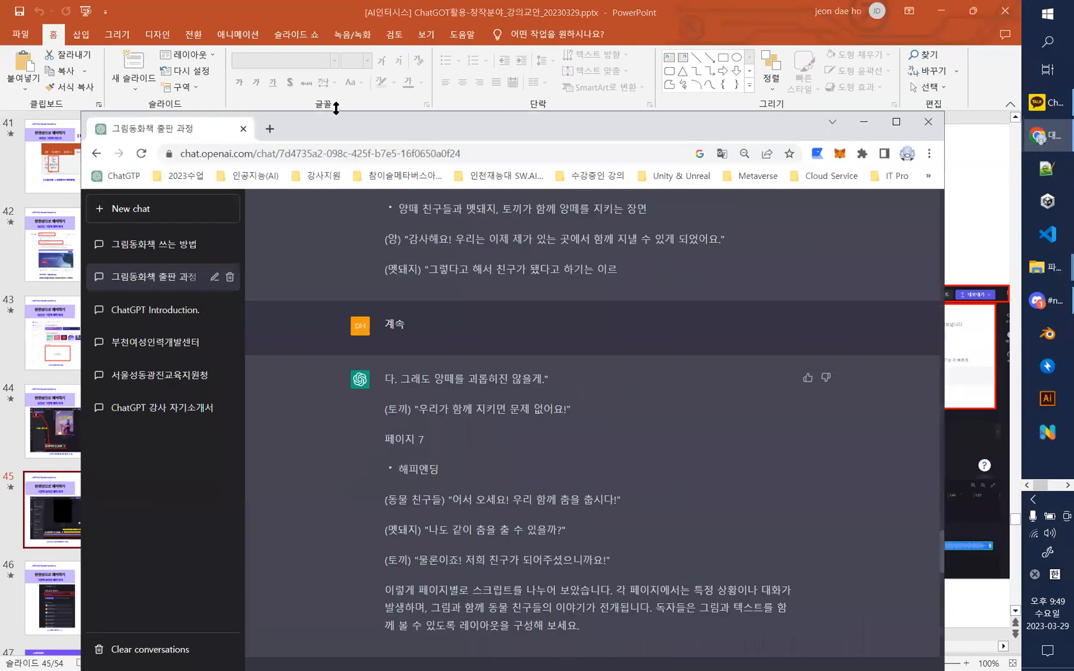
- Search Google for "클립챔프" in a new browser tab
click(271, 130)
click(542, 412)
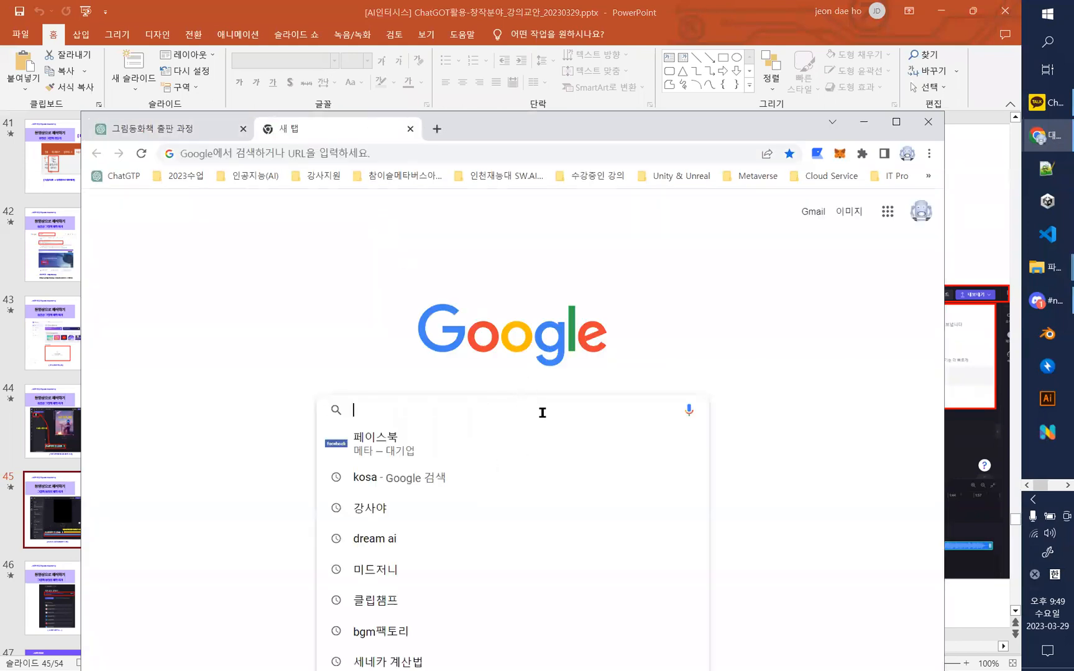
text(클리)
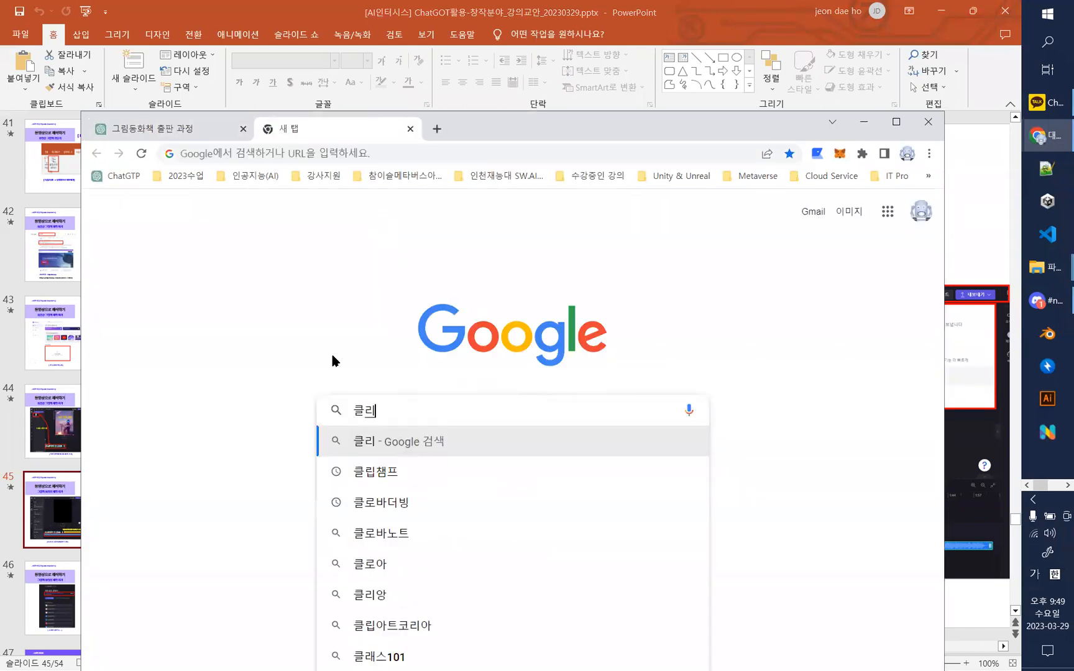
text(ㅂ챔)
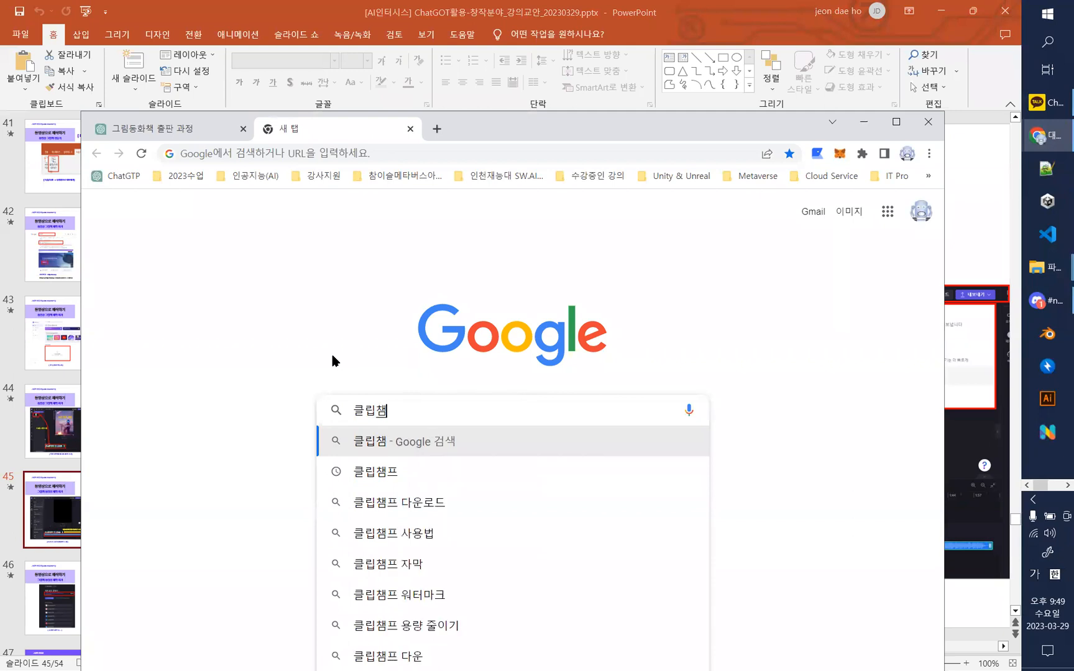
click(388, 482)
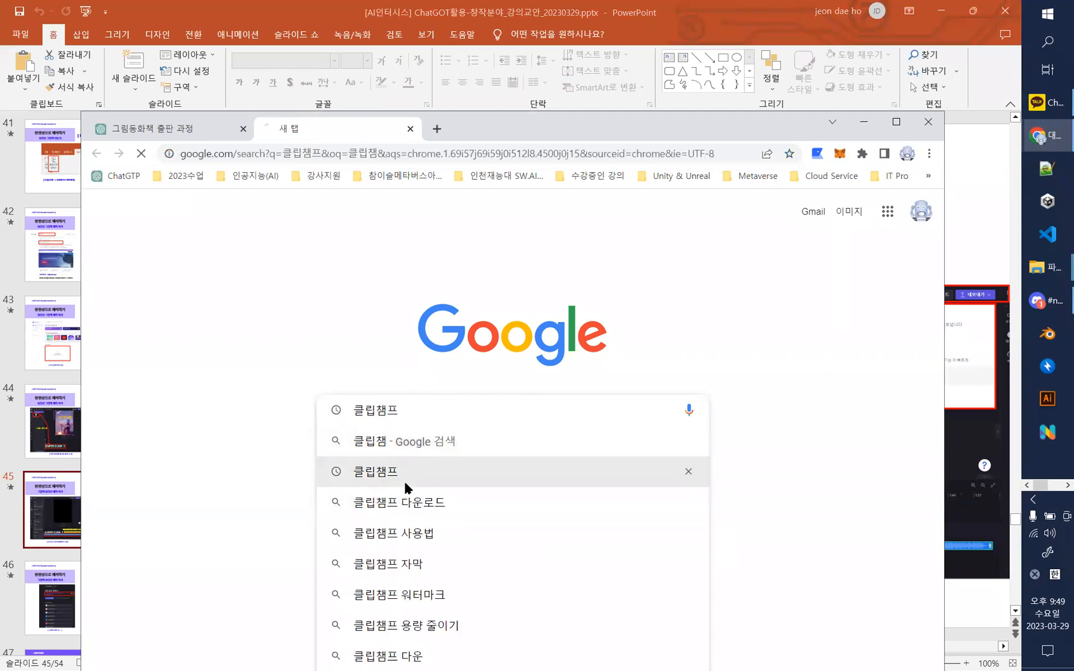
- Open the Clipchamp website from the search results, maximize the browser window and go to the free sign-up page
click(347, 368)
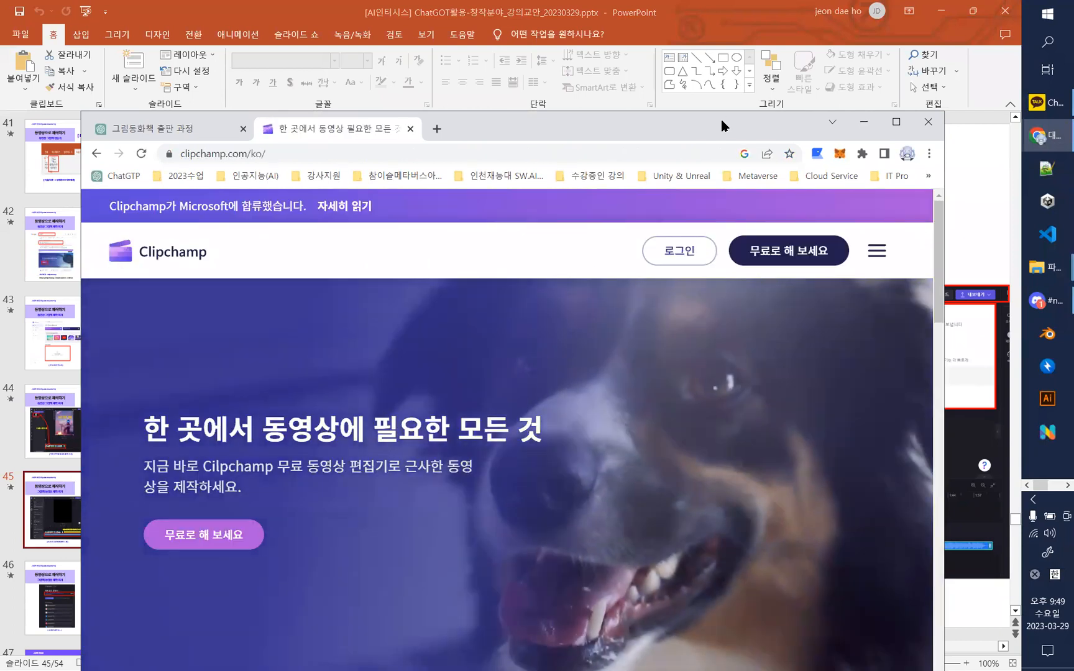
double_click(721, 127)
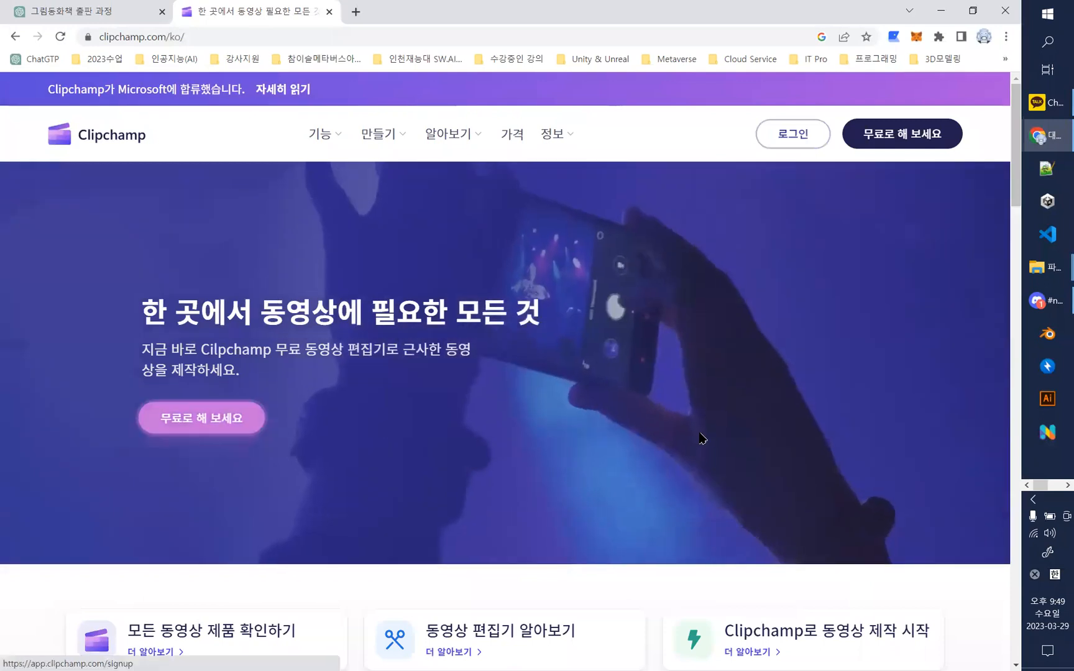
click(691, 414)
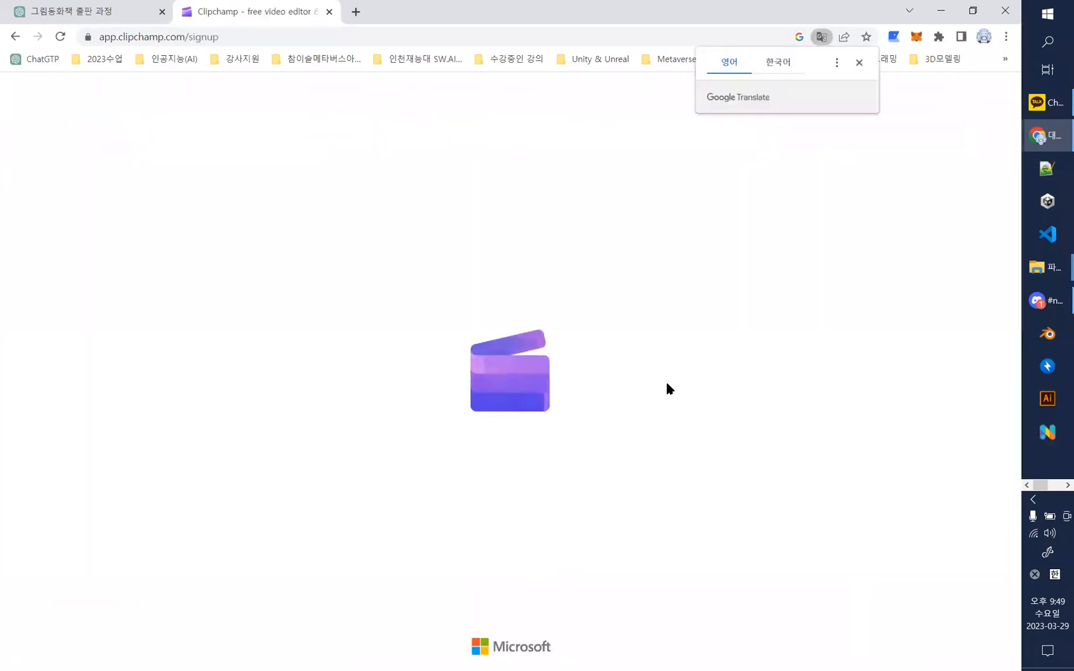
- Dismiss the translation pop-up, delete the existing untitled video from the Clipchamp home page and start a new video
click(859, 64)
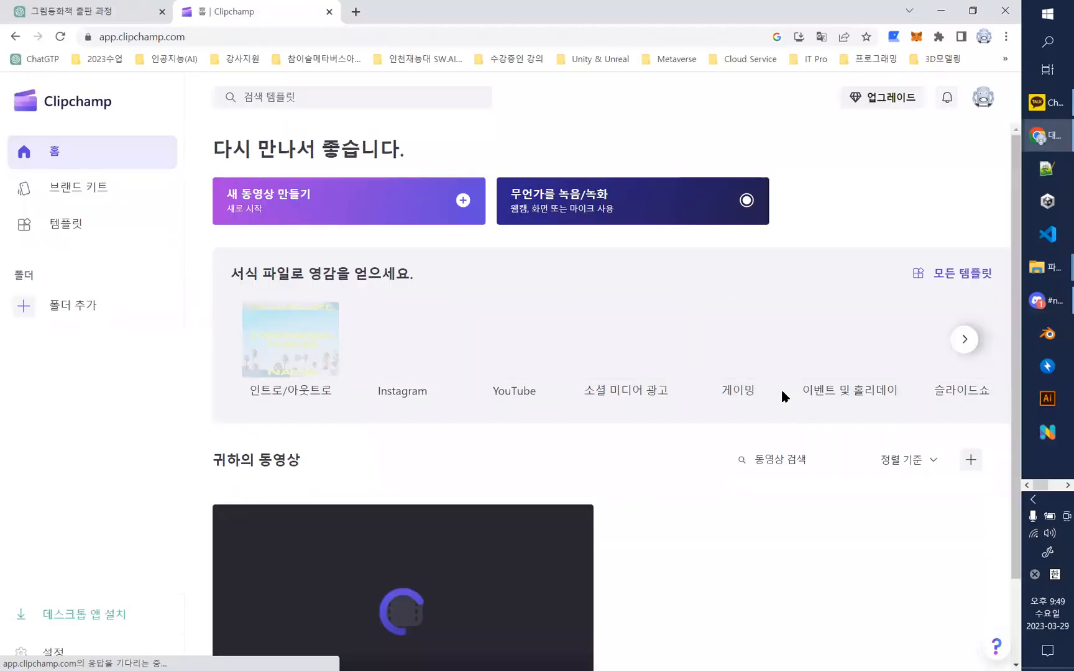
scroll(598, 521, down, 2)
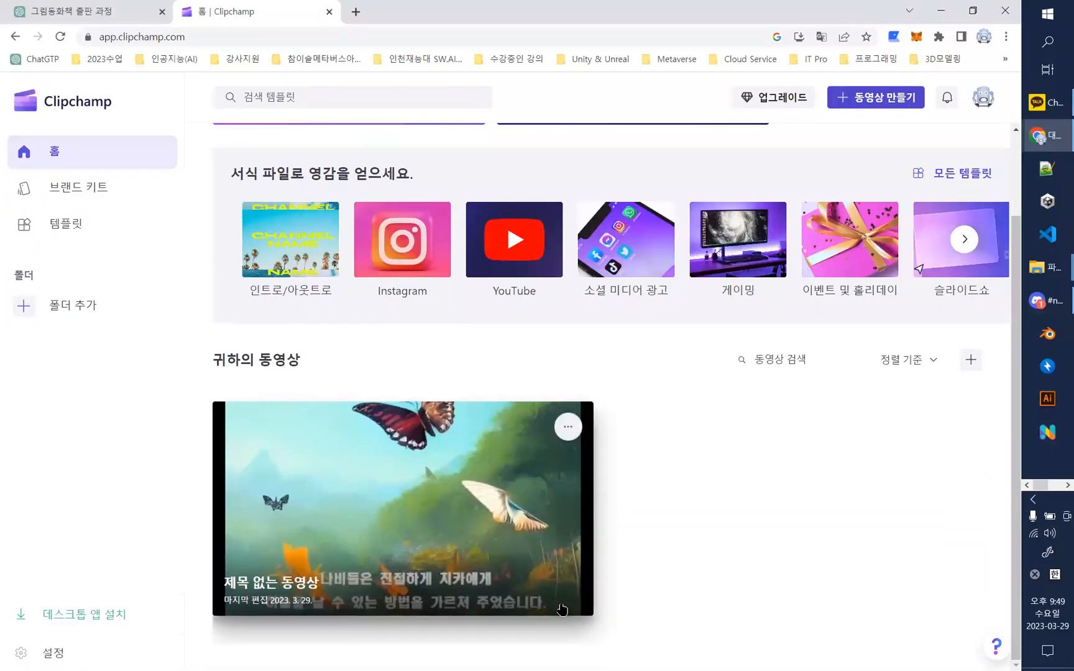
click(567, 426)
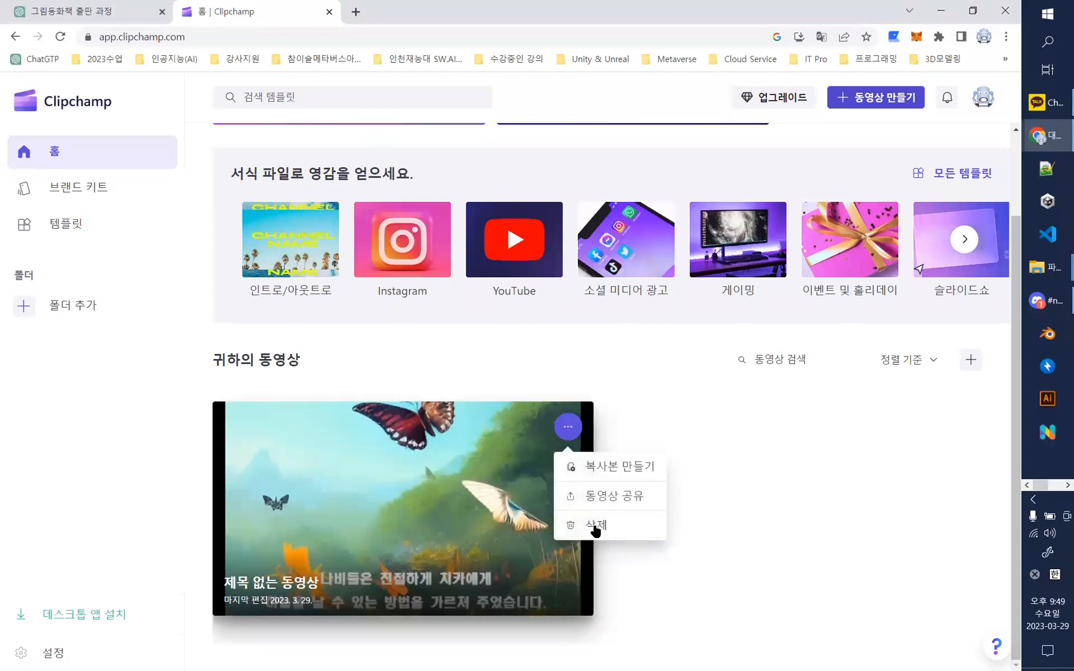
click(592, 527)
click(386, 413)
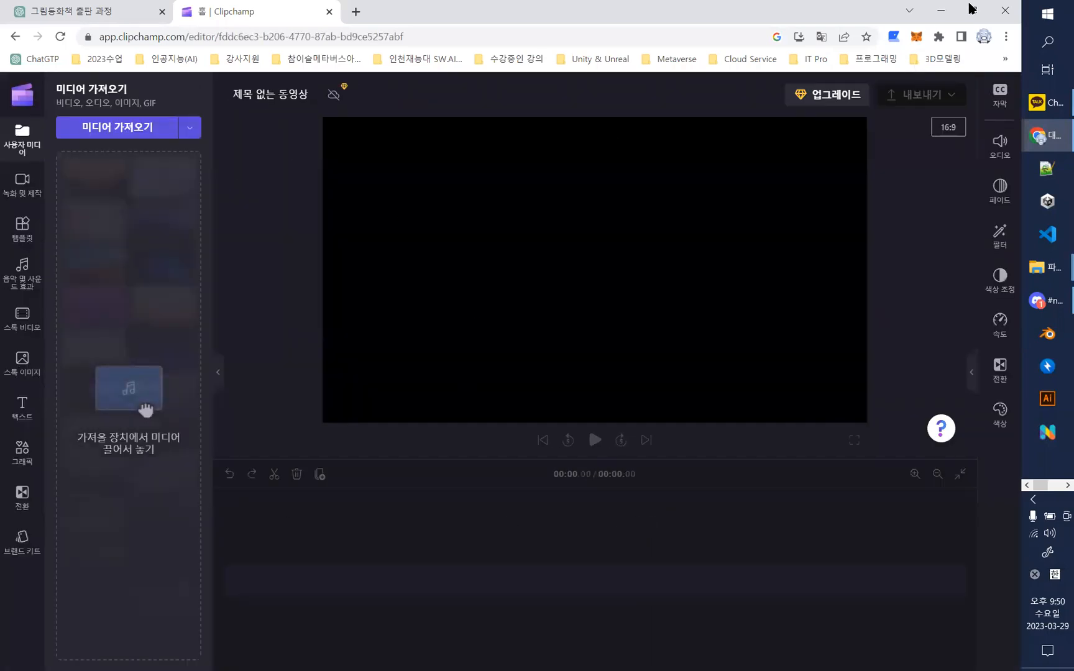
- Shrink the browser window, minimize the PowerPoint windows and reposition the browser so the desktop files are accessible
click(971, 13)
click(943, 10)
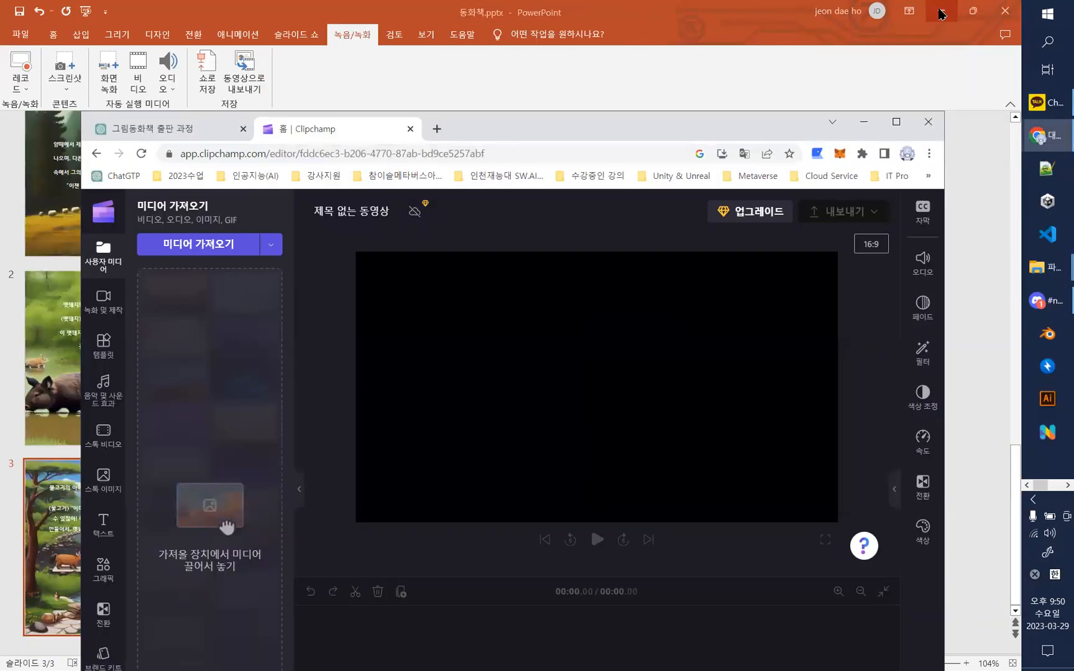
click(941, 10)
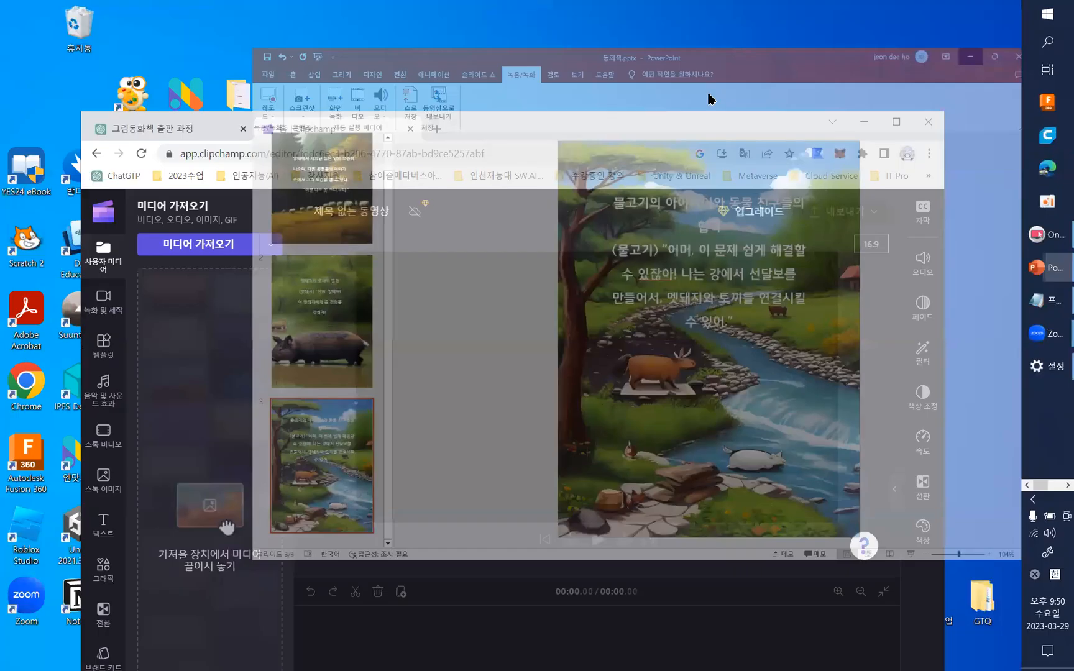
drag(697, 127, 716, 208)
click(826, 167)
drag(576, 199, 652, 212)
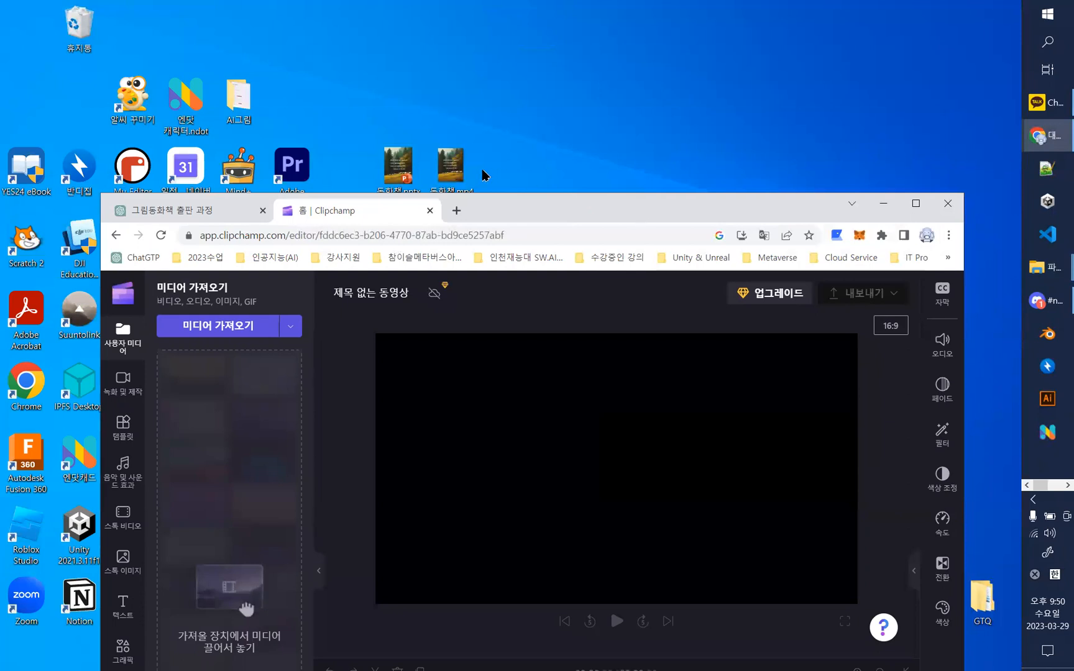
- Import 동화책.mp4 from the desktop into the project's media library and maximize the browser window
drag(451, 169, 709, 161)
click(605, 208)
drag(776, 184, 328, 457)
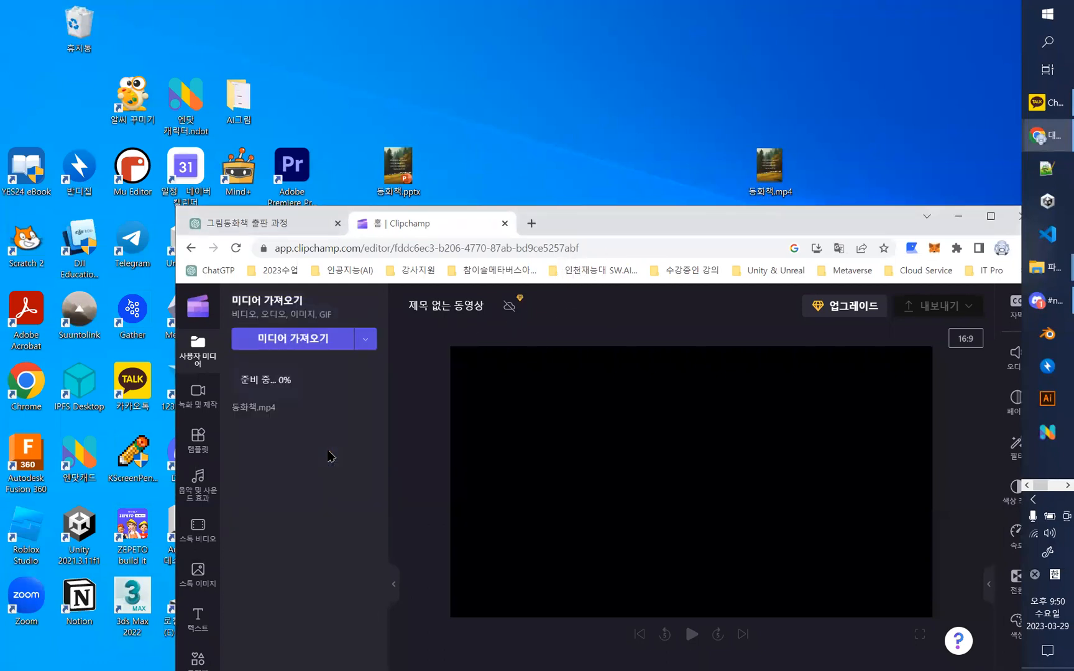
click(990, 217)
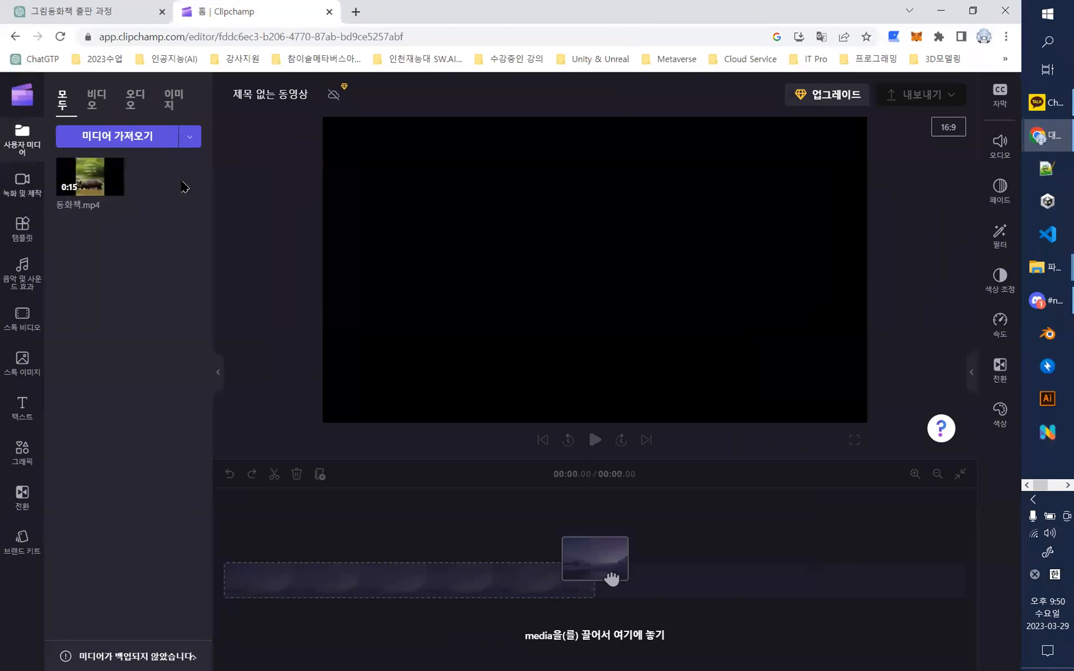
- Place 동화책.mp4 on the timeline and add the free music track A Day To Remember to it
mouse_move(124, 193)
mouse_move(80, 174)
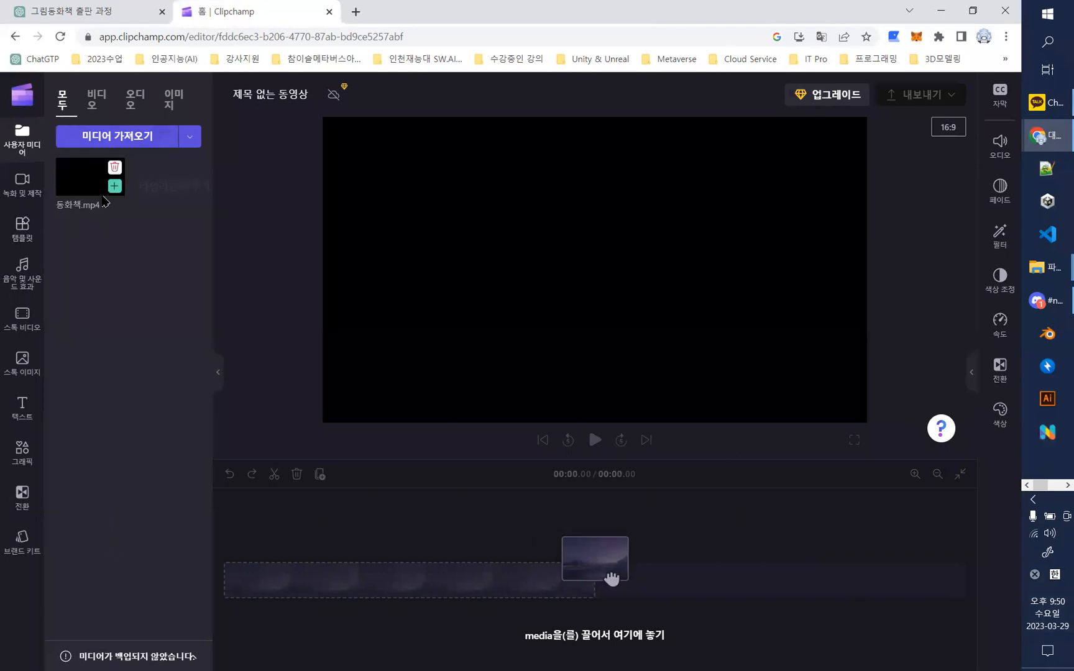
drag(100, 180, 398, 547)
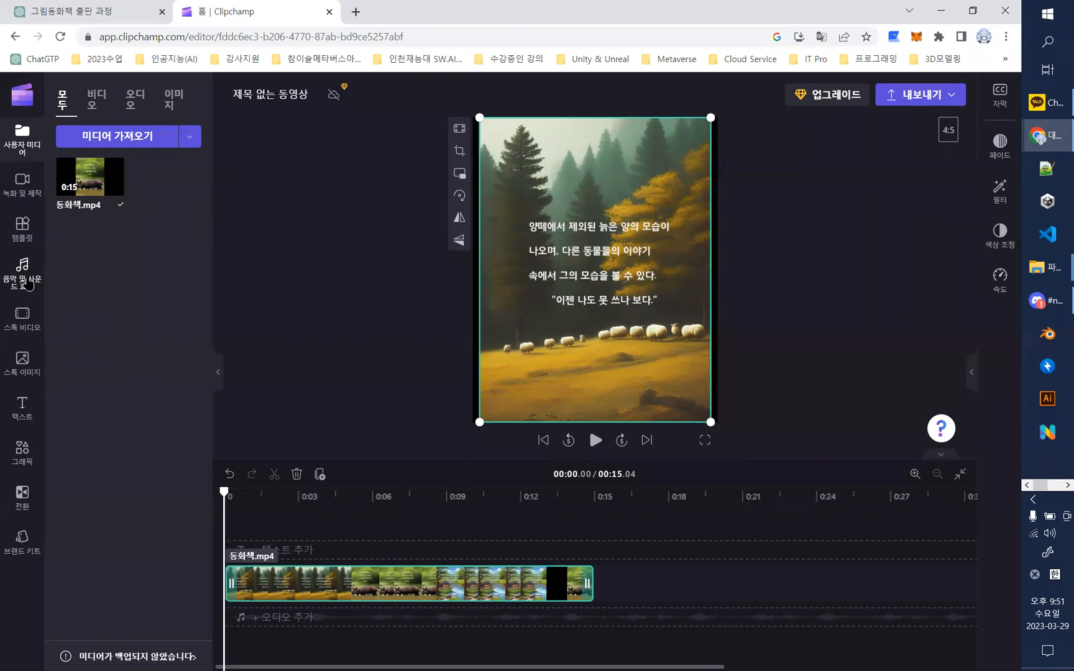
click(28, 285)
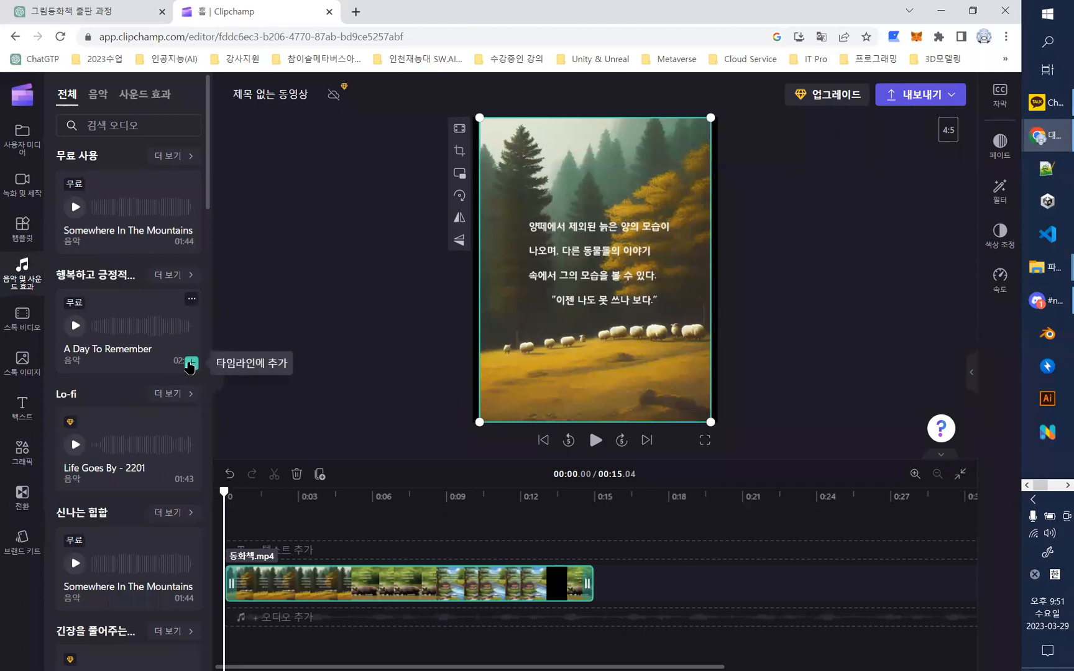
click(189, 367)
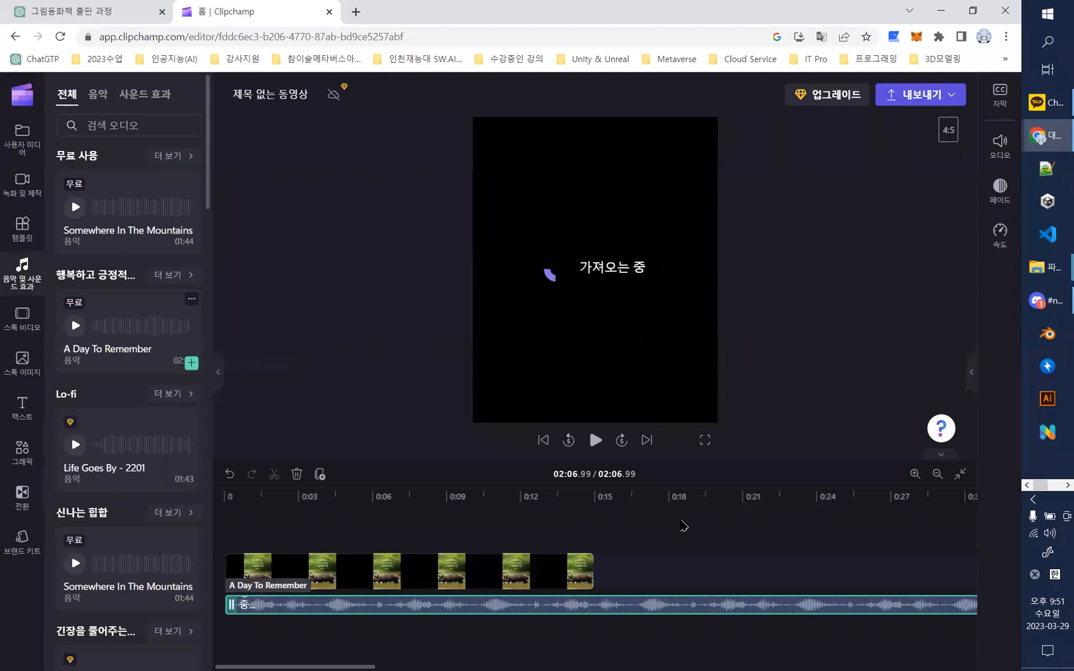
- Move the playhead back from the end of the music track to the end of the video clip, at about 00:15.05
drag(352, 656, 940, 657)
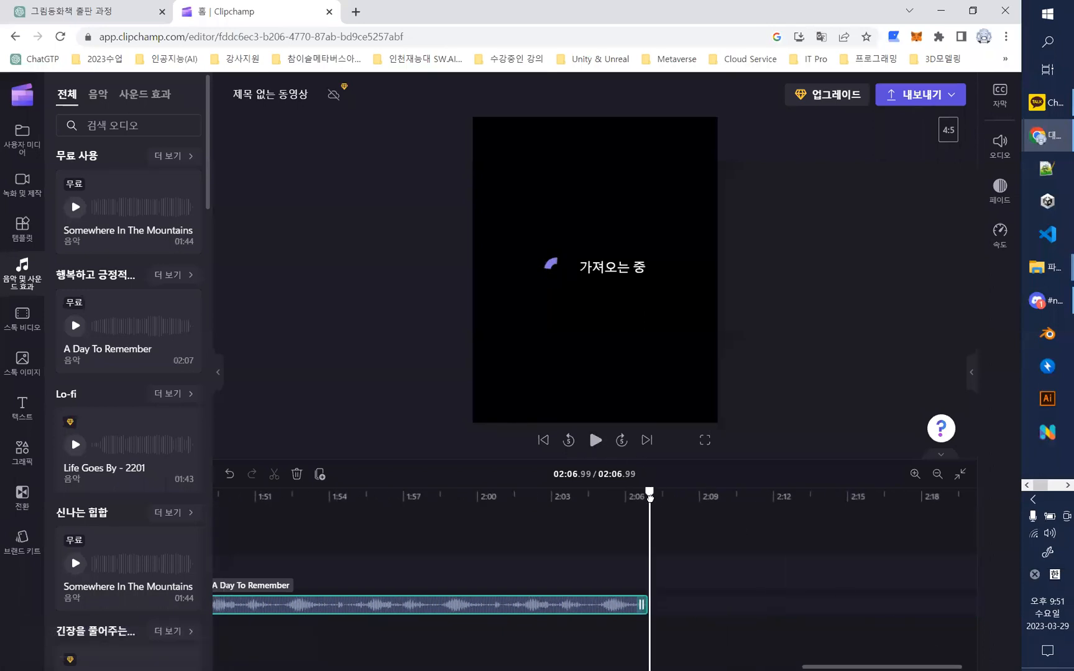
drag(641, 497, 266, 497)
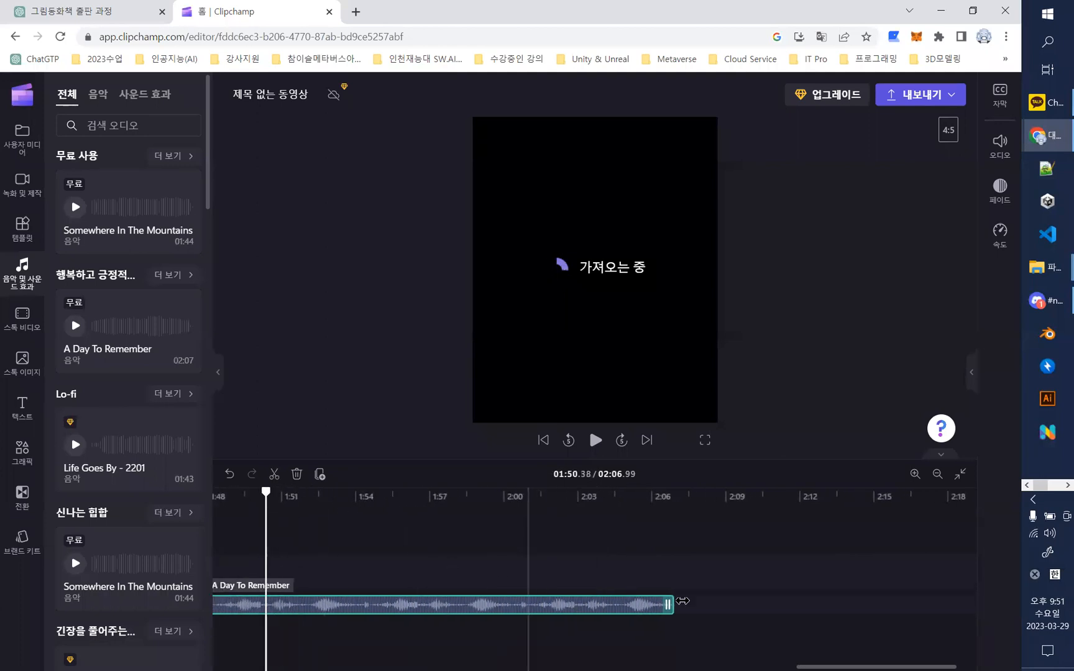
drag(815, 663, 678, 663)
drag(902, 504, 310, 500)
right_click(314, 500)
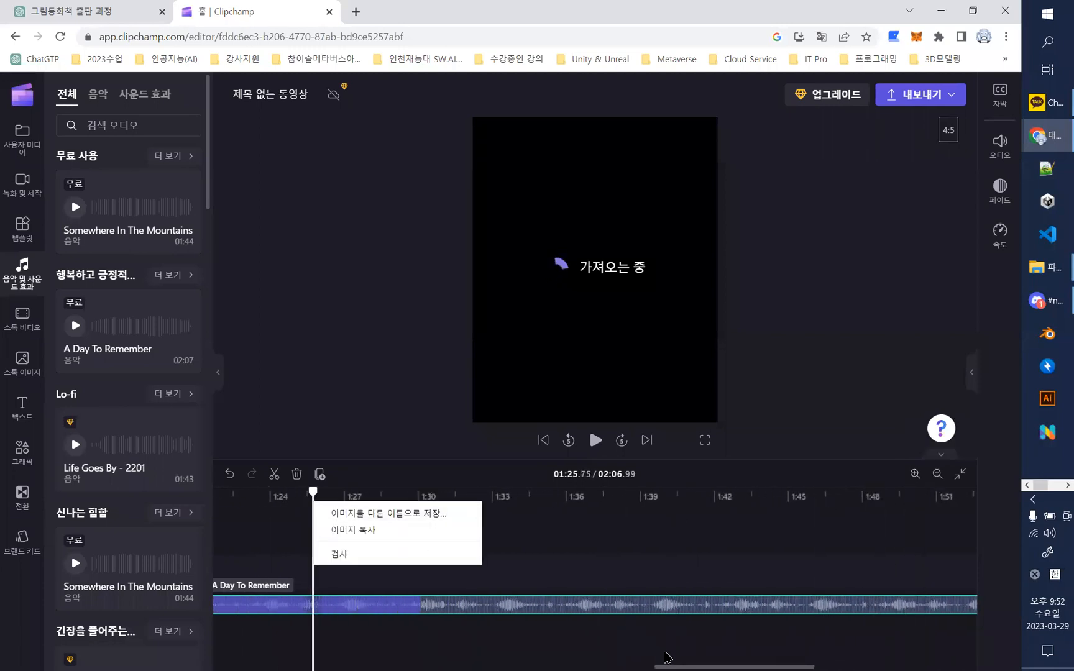
drag(674, 659, 599, 658)
drag(639, 494, 347, 496)
click(624, 605)
drag(615, 662, 501, 660)
drag(865, 494, 271, 509)
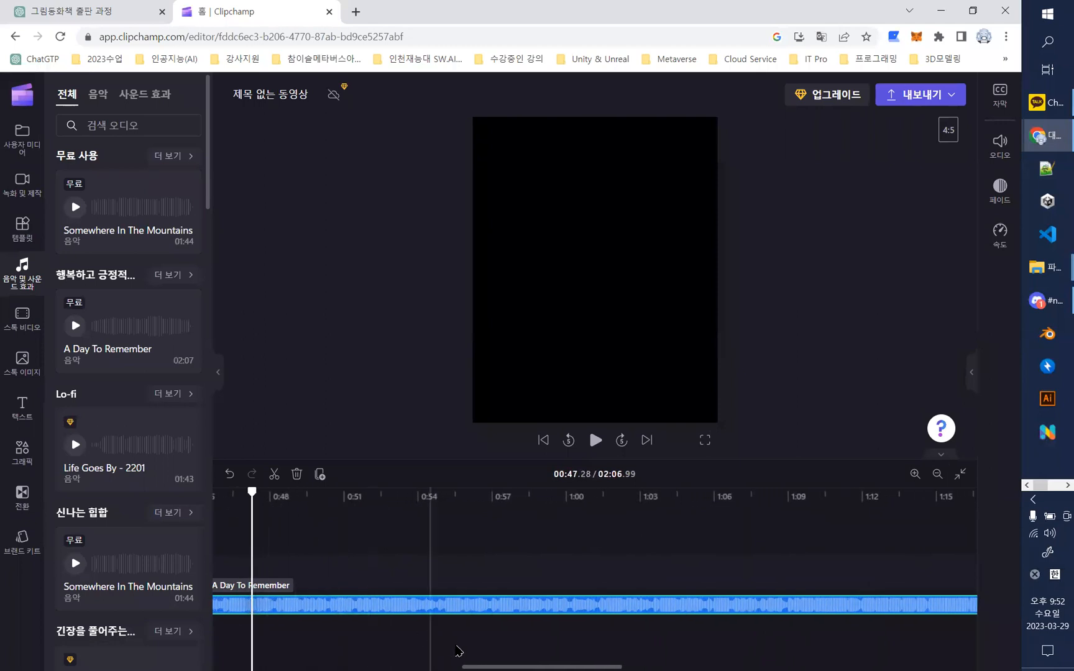
drag(478, 664, 329, 657)
drag(947, 496, 232, 475)
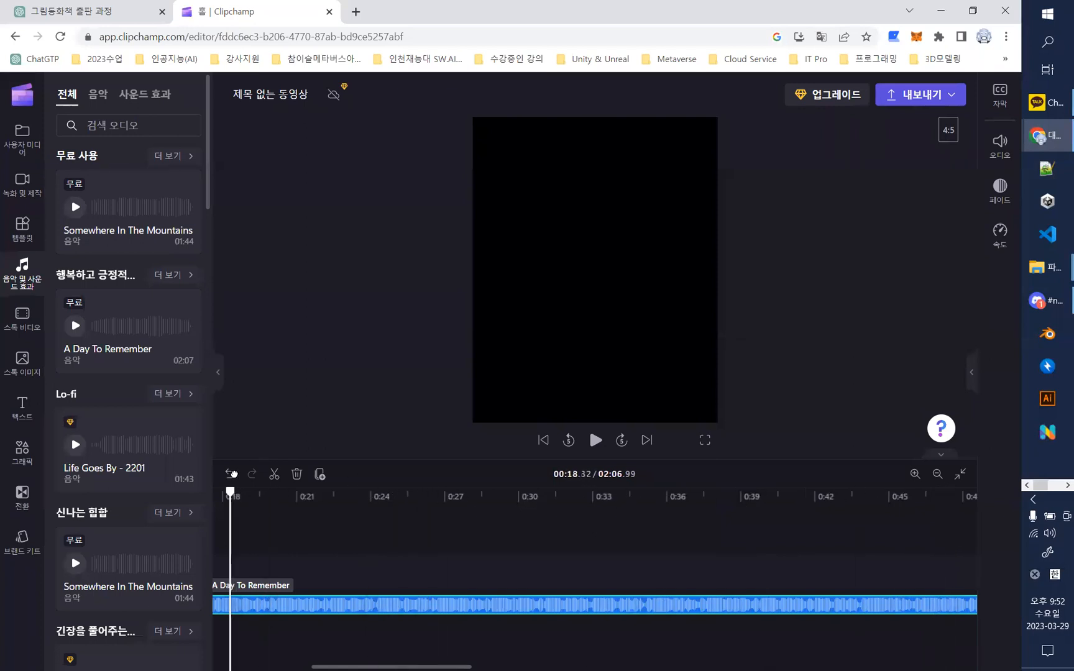
drag(315, 657, 253, 657)
drag(511, 490, 430, 484)
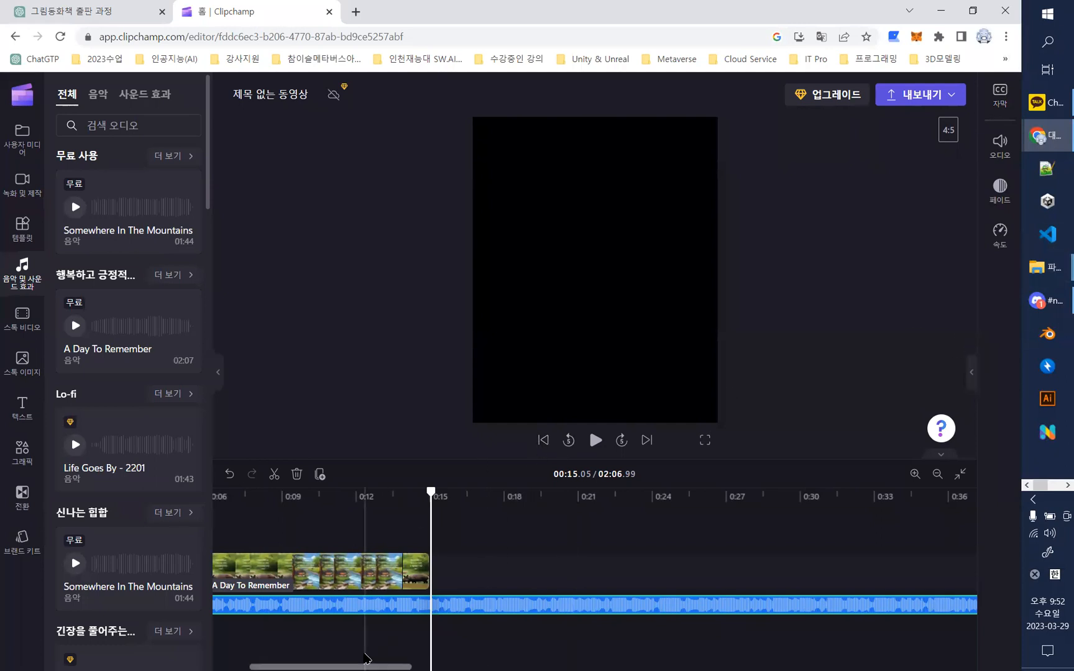
drag(366, 658, 331, 657)
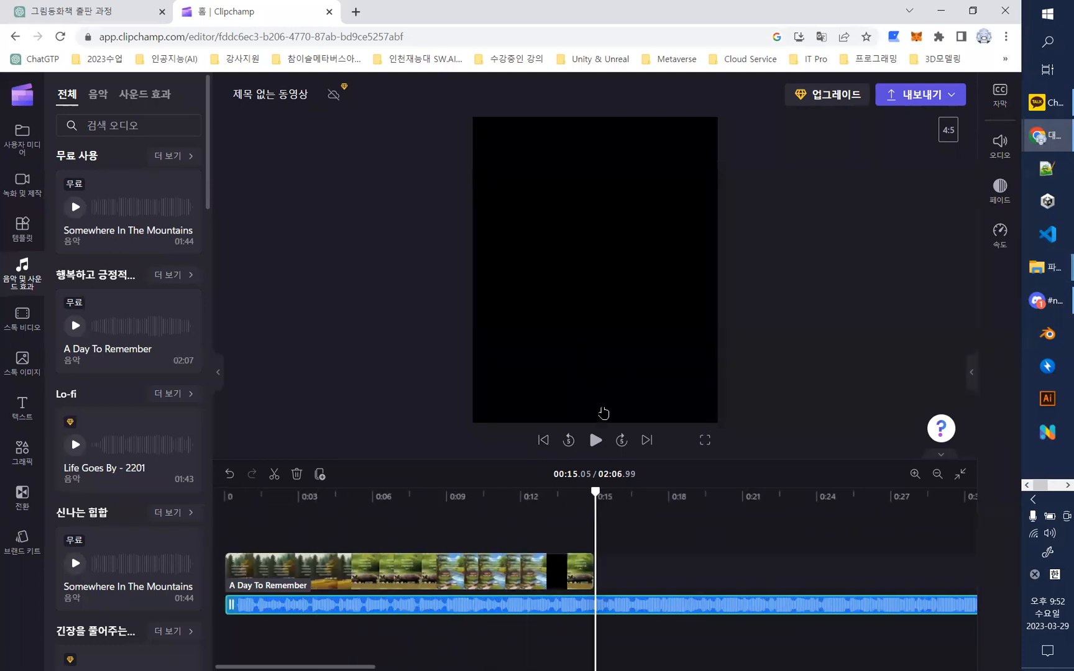
- Play the timeline briefly from the end of the video clip and return the playhead to the start
click(595, 440)
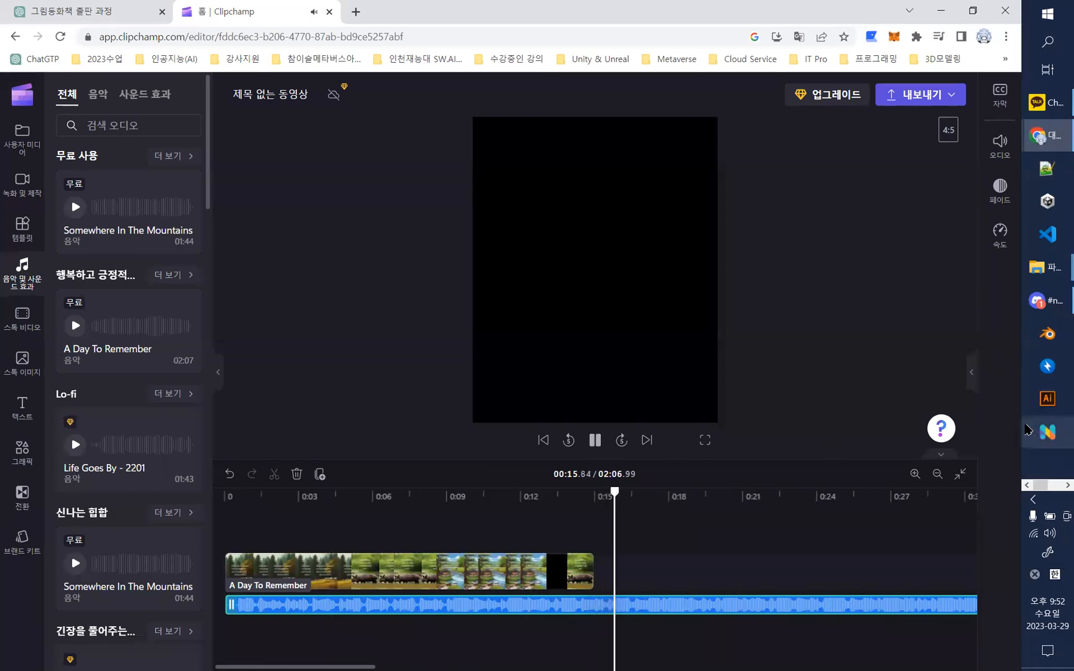
click(596, 440)
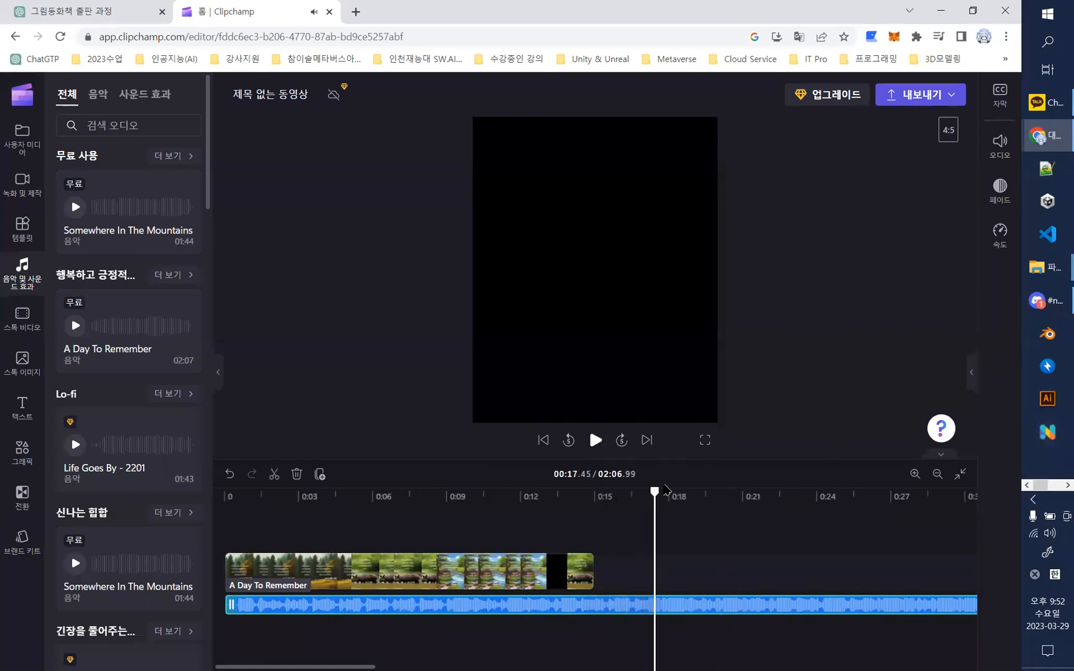
drag(654, 491, 224, 485)
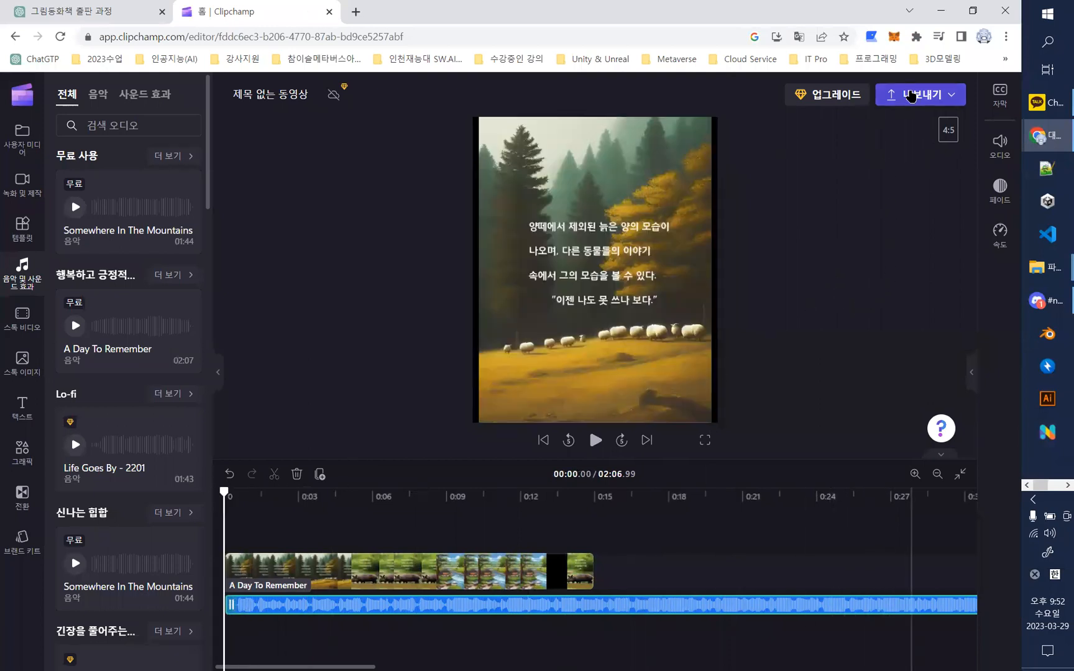
- Export the video as a 720p MP4 and look through the save and share options on the export page
click(911, 95)
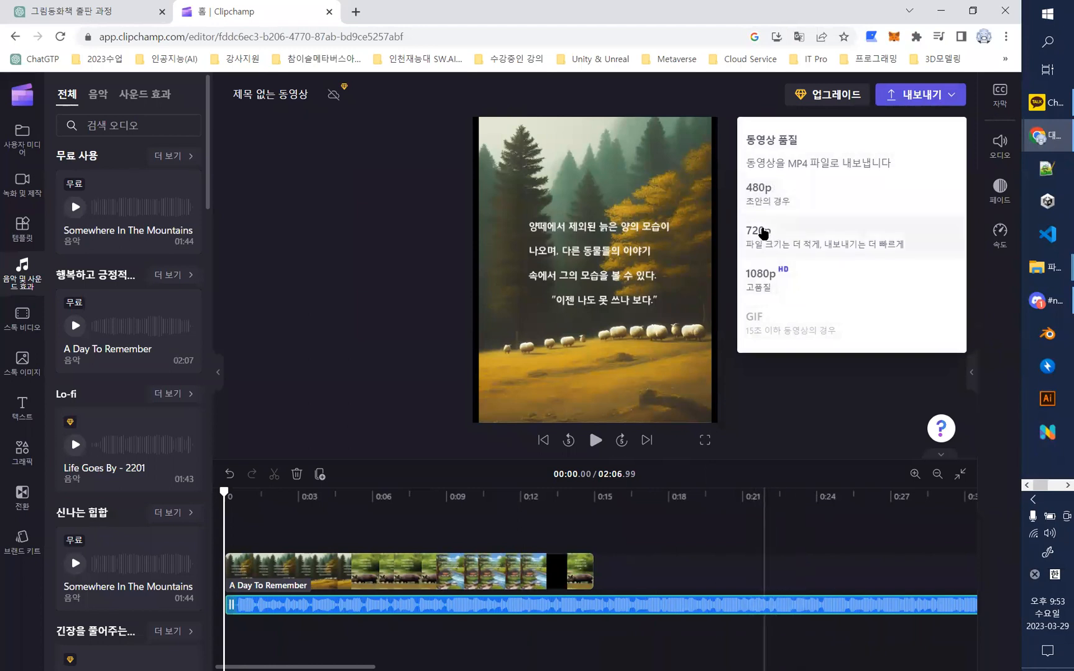
click(764, 233)
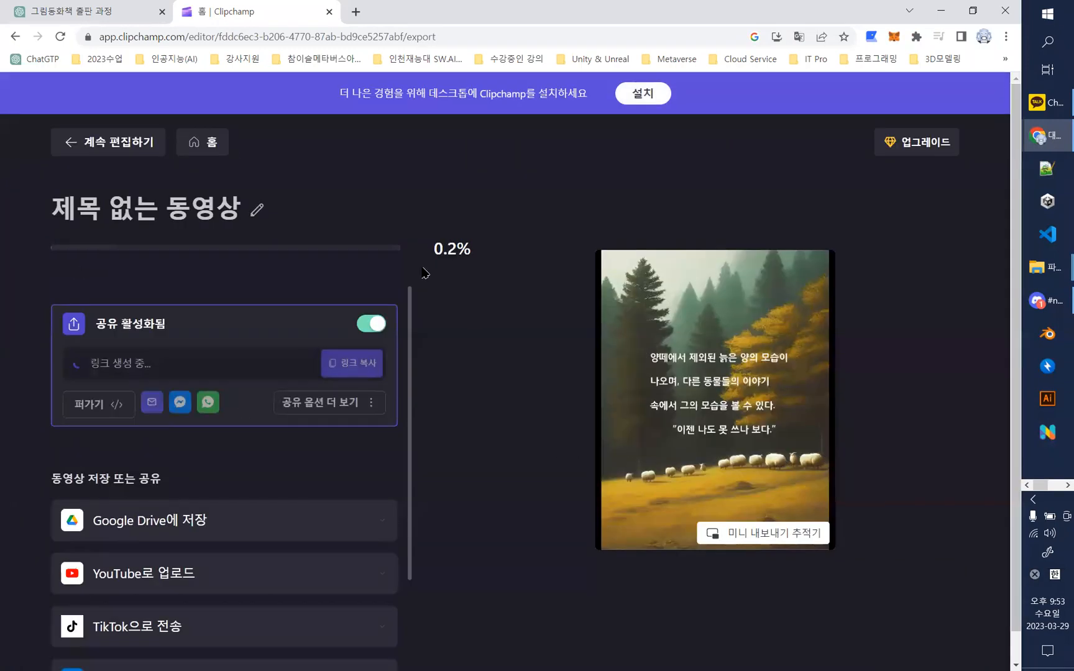
scroll(410, 401, down, 1)
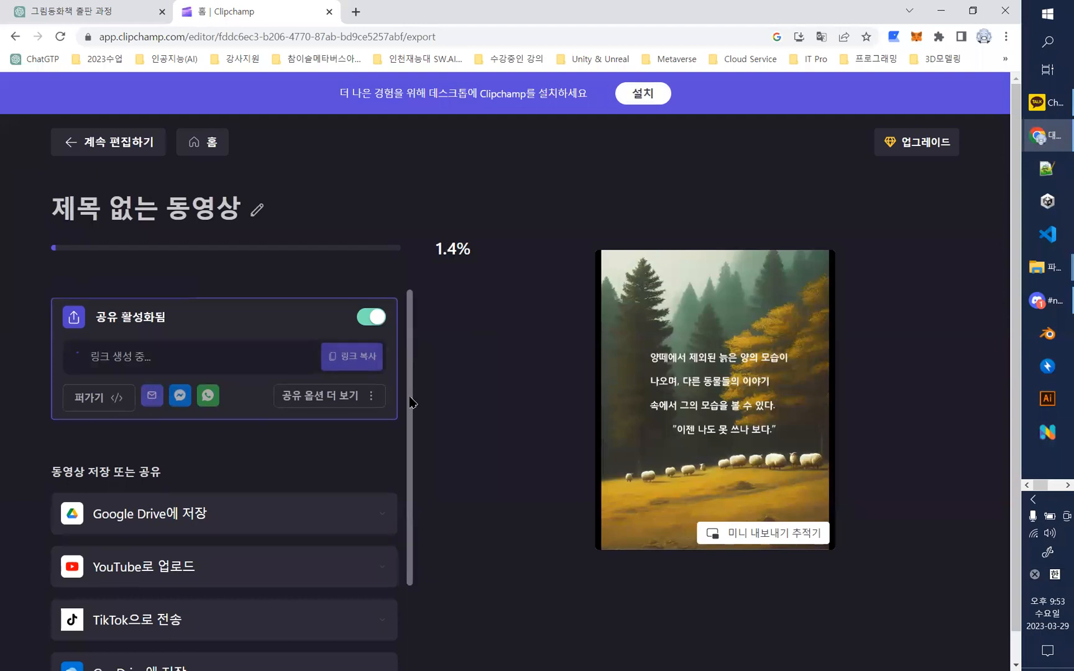
scroll(415, 392, down, 2)
scroll(420, 383, up, 2)
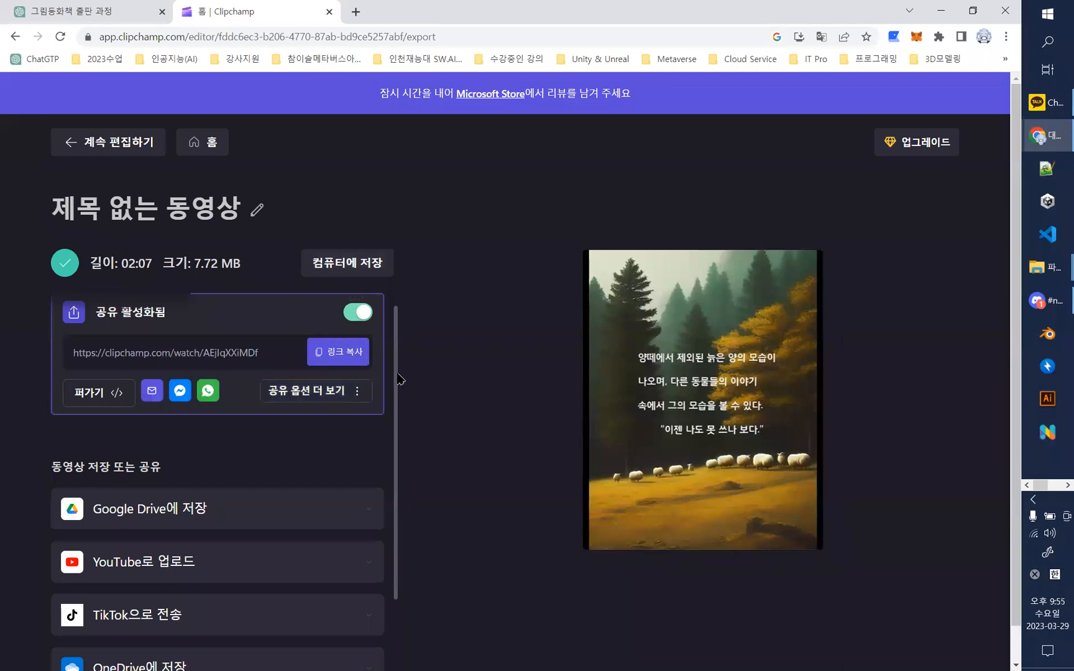
- Copy the exported video's share link and send it in the ChatGPT 실무, GANGAN수월래 open chat in KakaoTalk
click(351, 354)
mouse_move(803, 435)
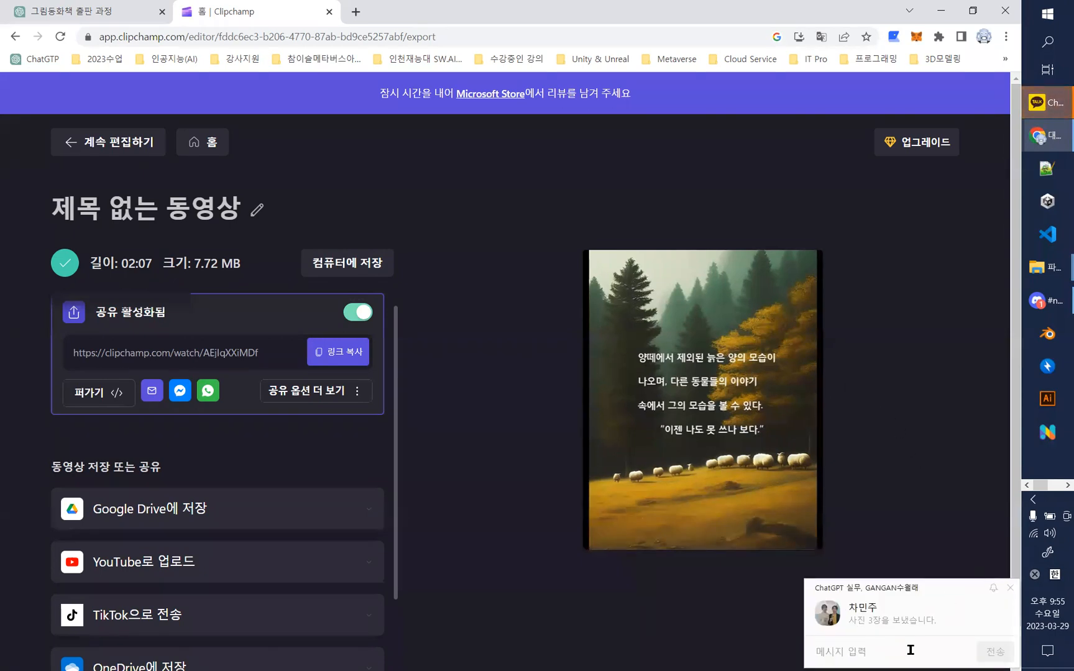
click(896, 629)
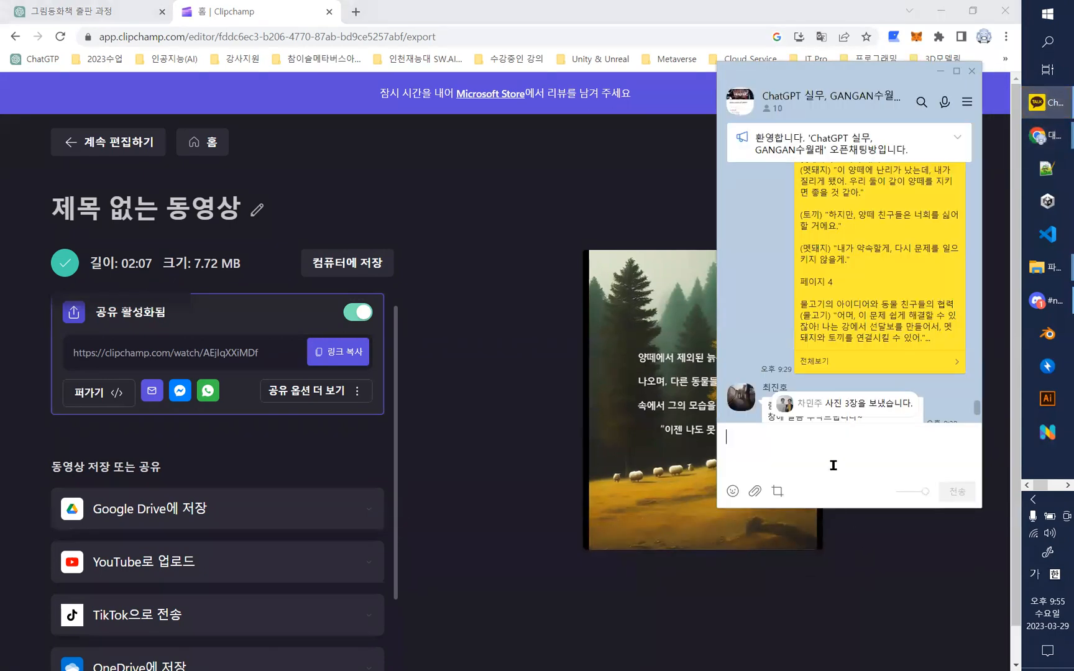
click(835, 454)
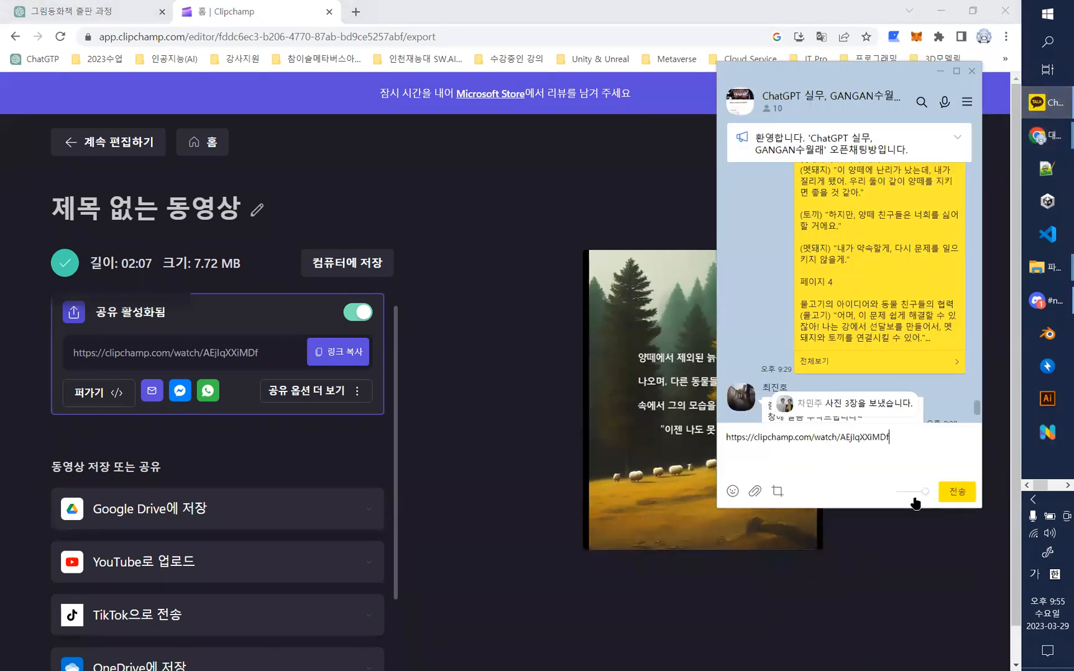
click(958, 497)
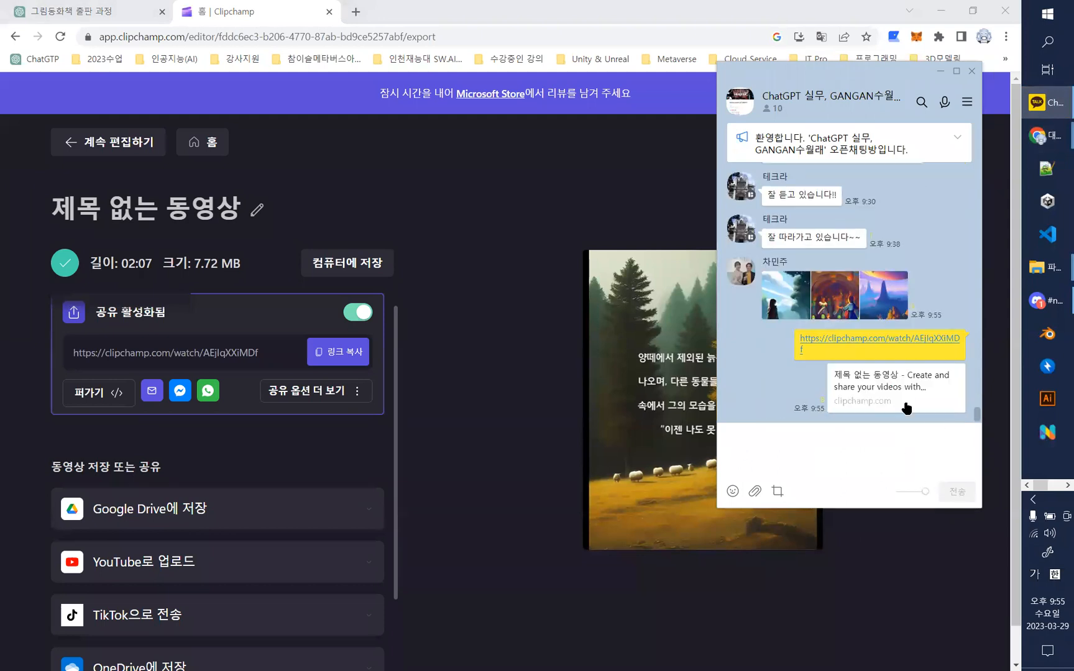
- Open the shared Clipchamp video from the chat message and set the system volume to 47 for playback
click(897, 371)
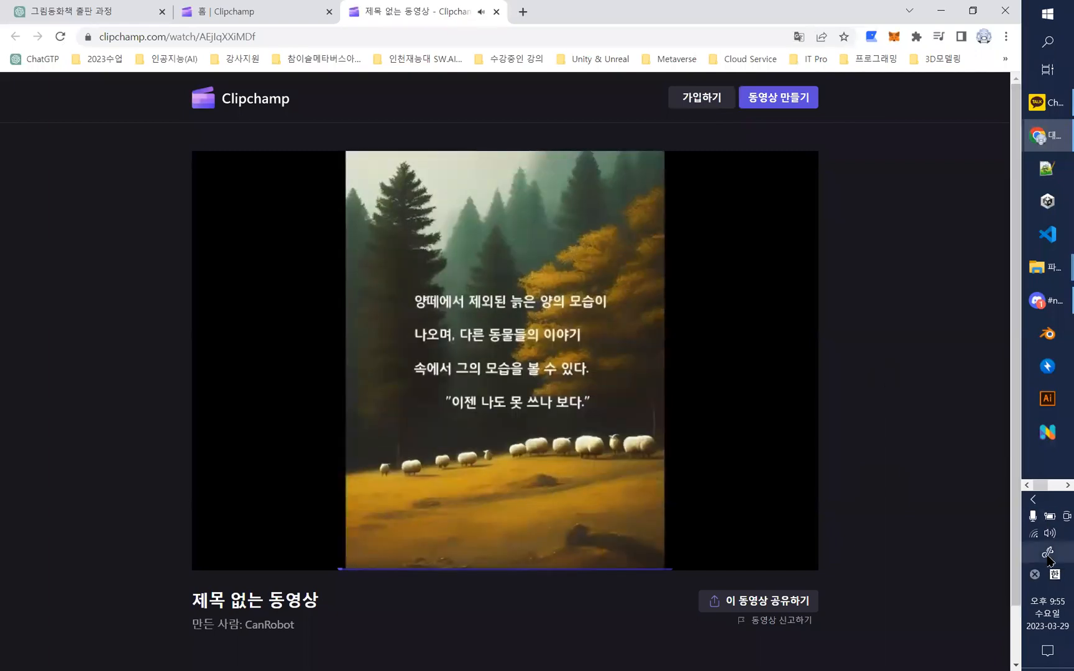
click(1050, 534)
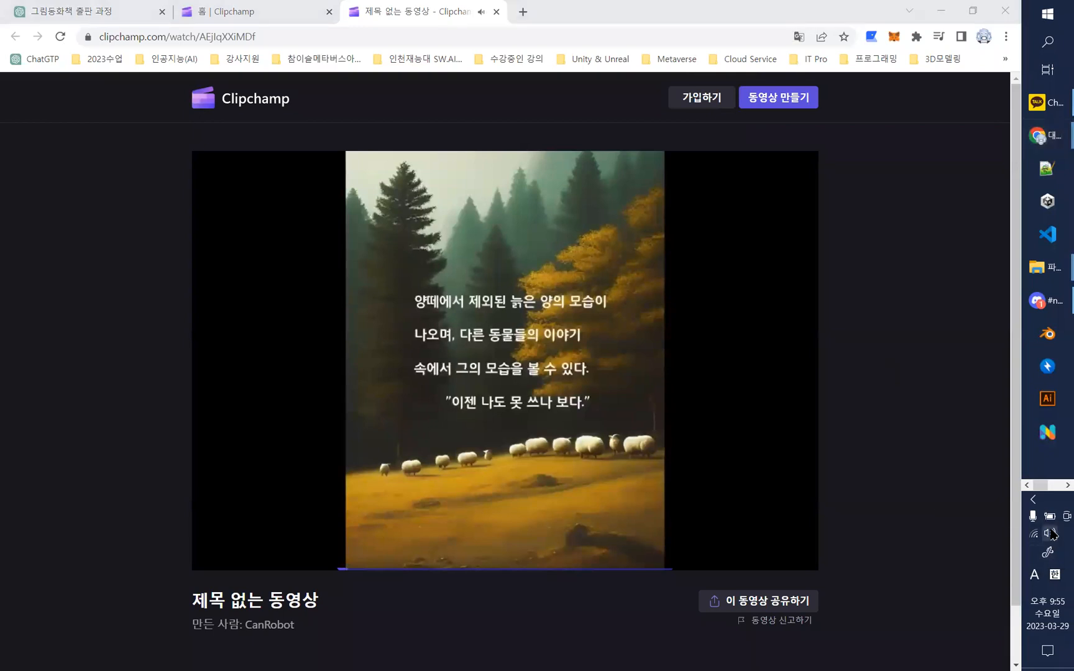
click(892, 652)
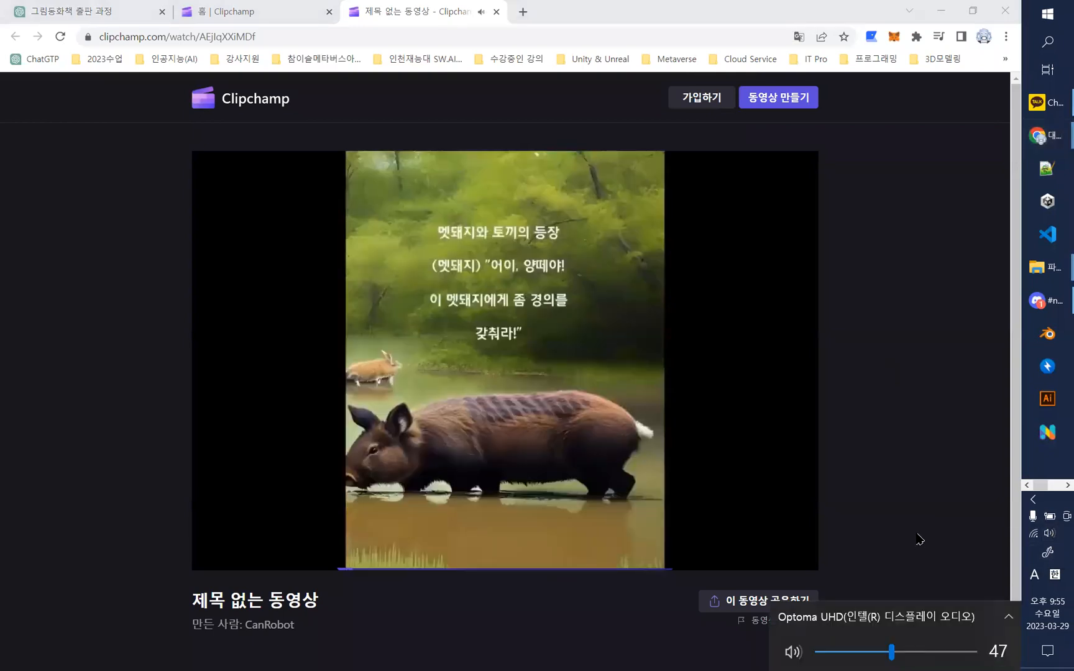
click(917, 536)
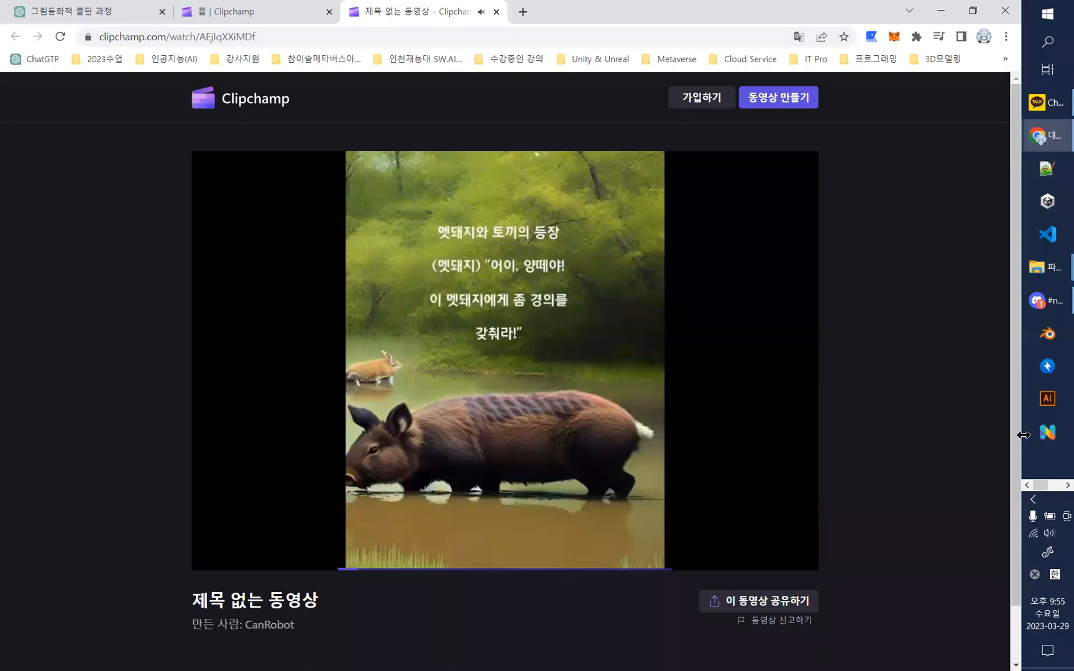
- Adjust the system volume while the shared Clipchamp video plays
click(1045, 539)
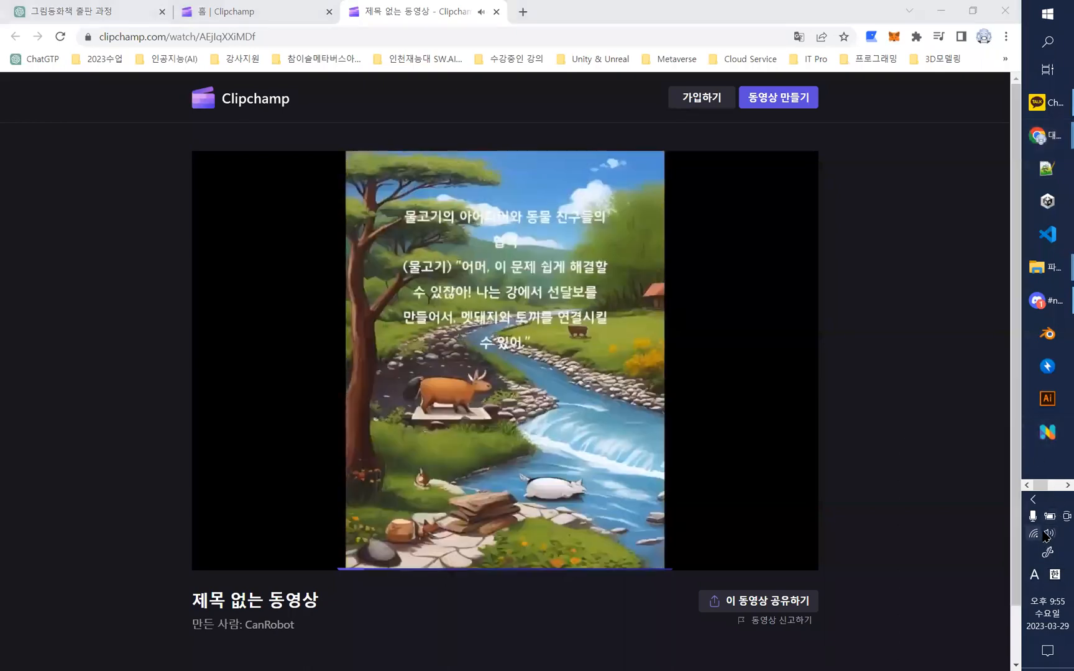
click(864, 652)
click(916, 572)
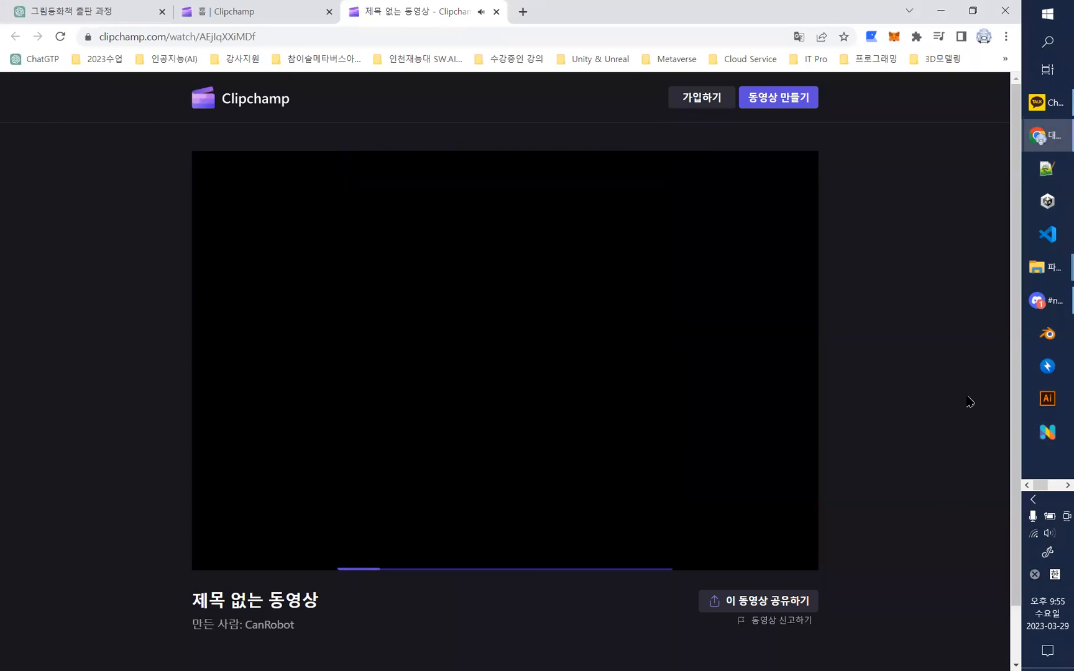
- Pause the shared Clipchamp video and minimize the browser window
mouse_move(368, 457)
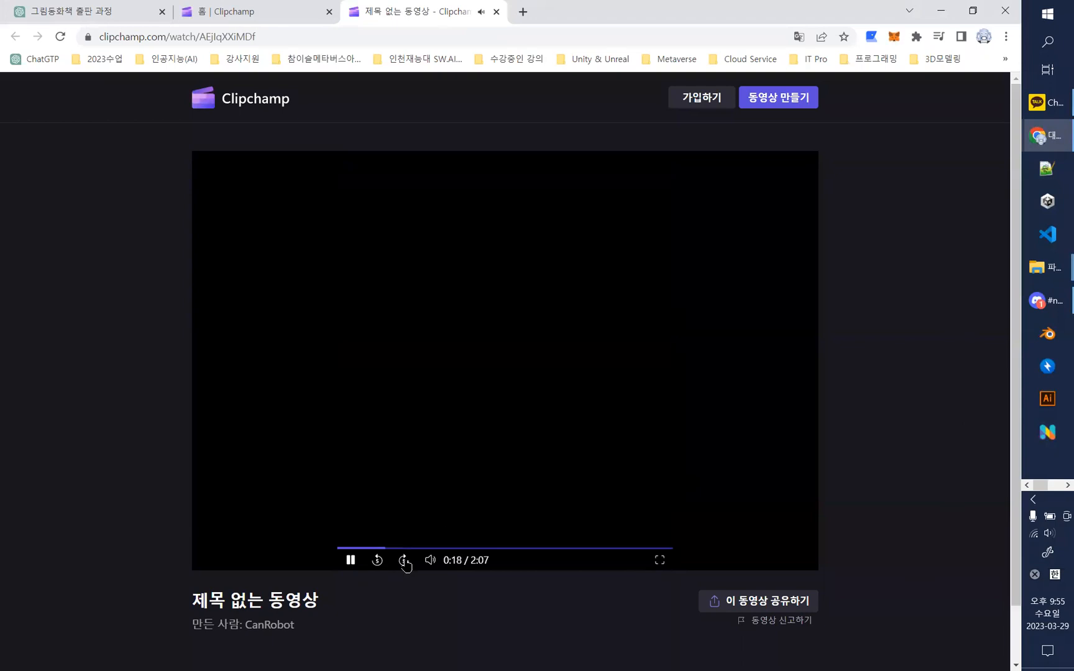
click(353, 562)
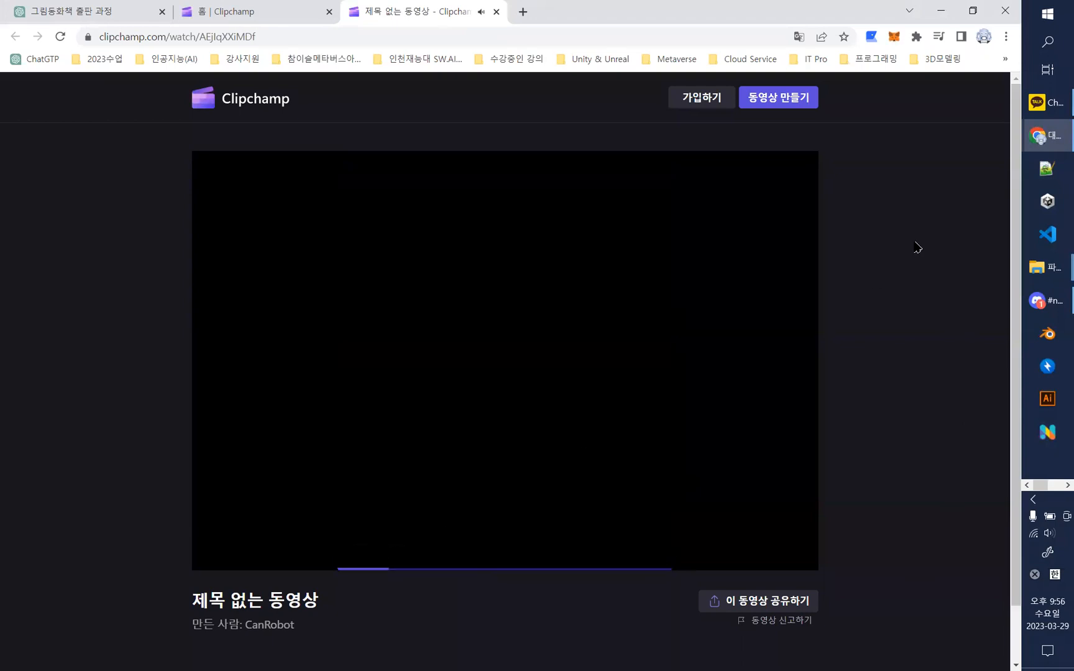
click(942, 14)
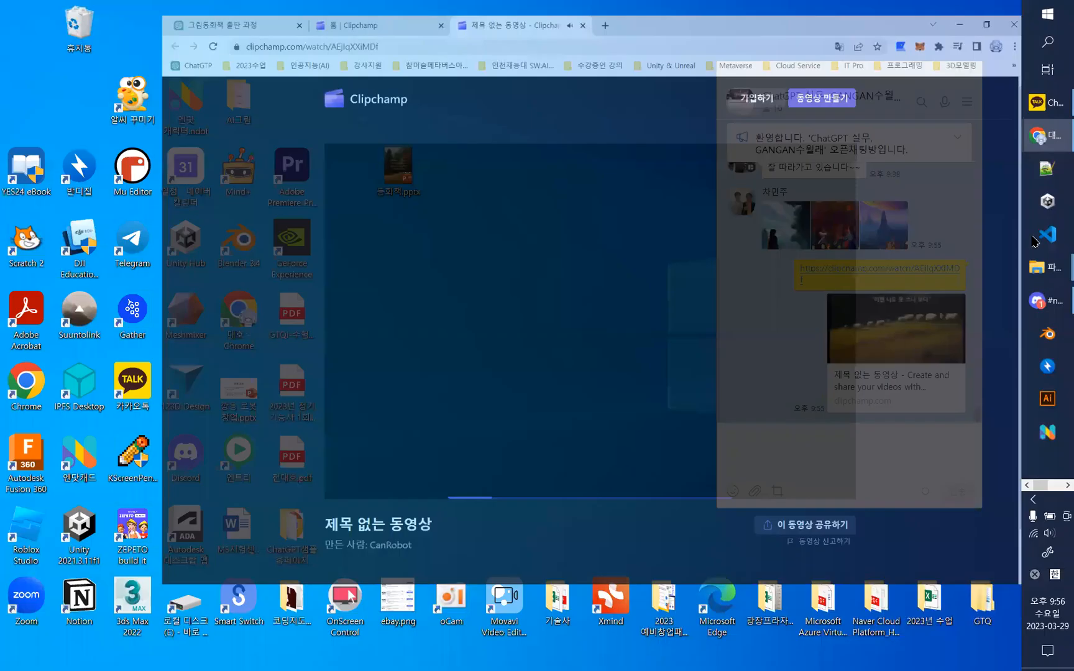
- Switch to the ChatGOT활용-창작분야 lecture deck in PowerPoint and start its slide show from slide 45
drag(1040, 484, 1055, 486)
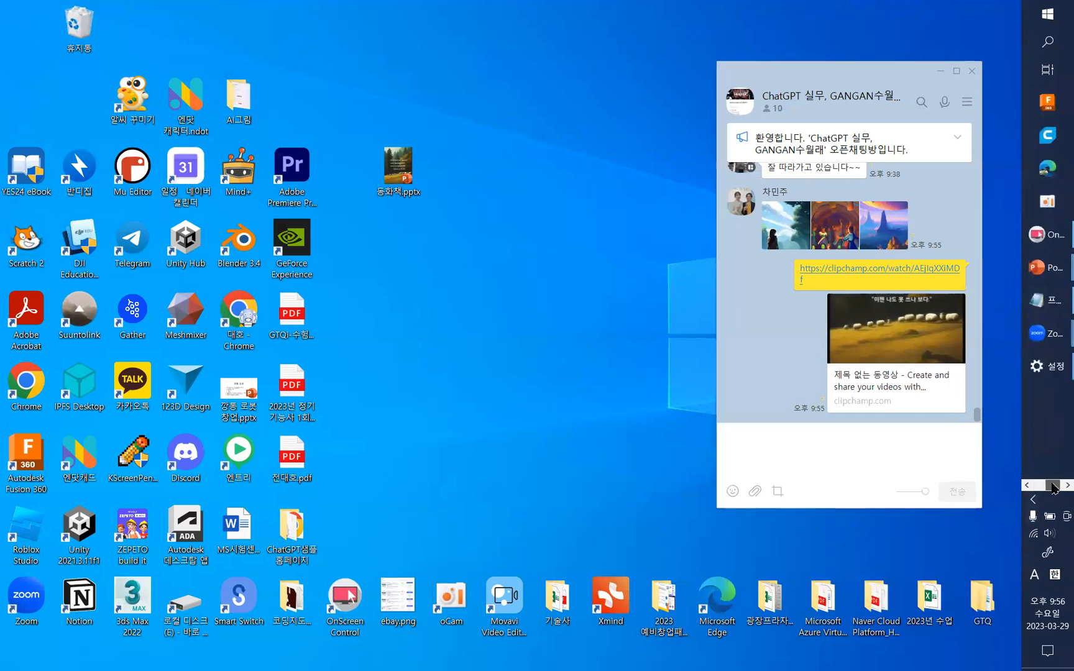
mouse_move(1026, 275)
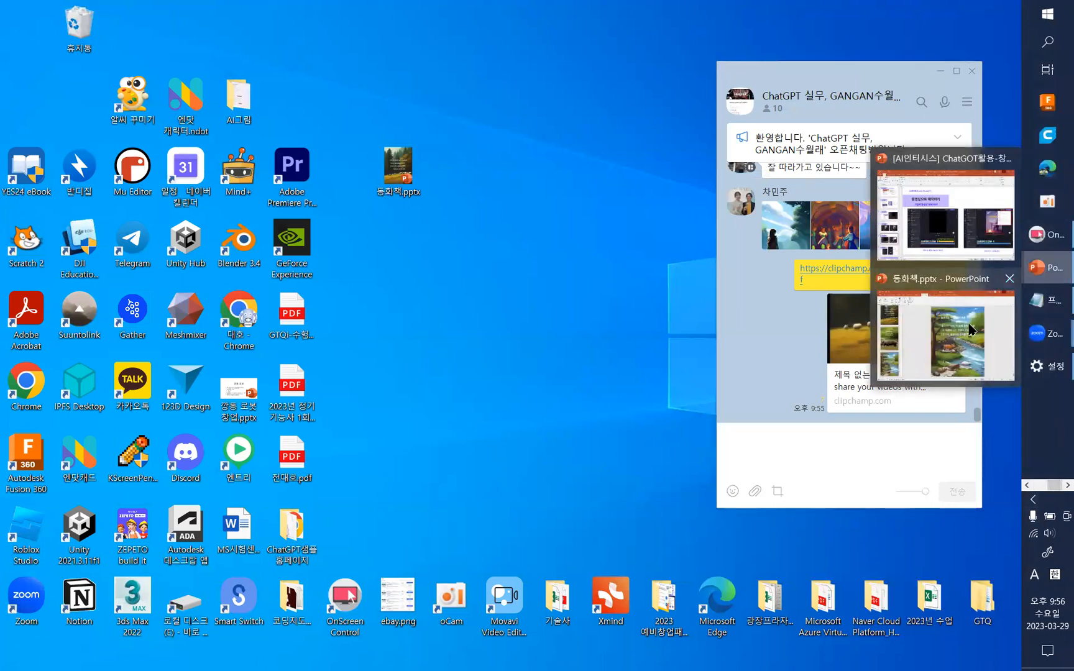
click(942, 233)
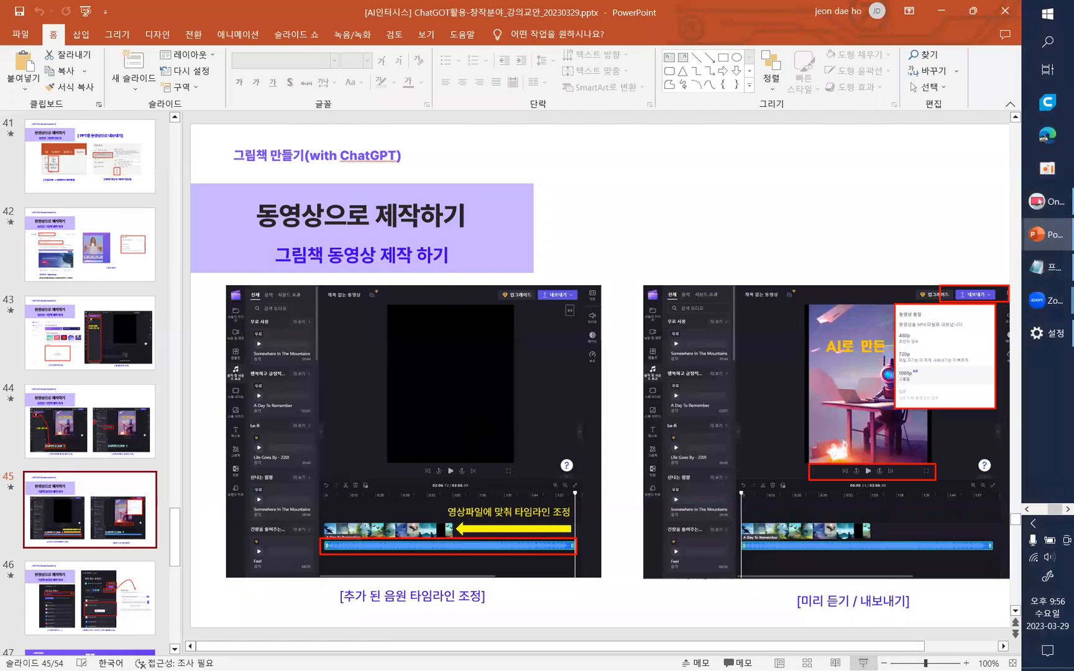
click(864, 661)
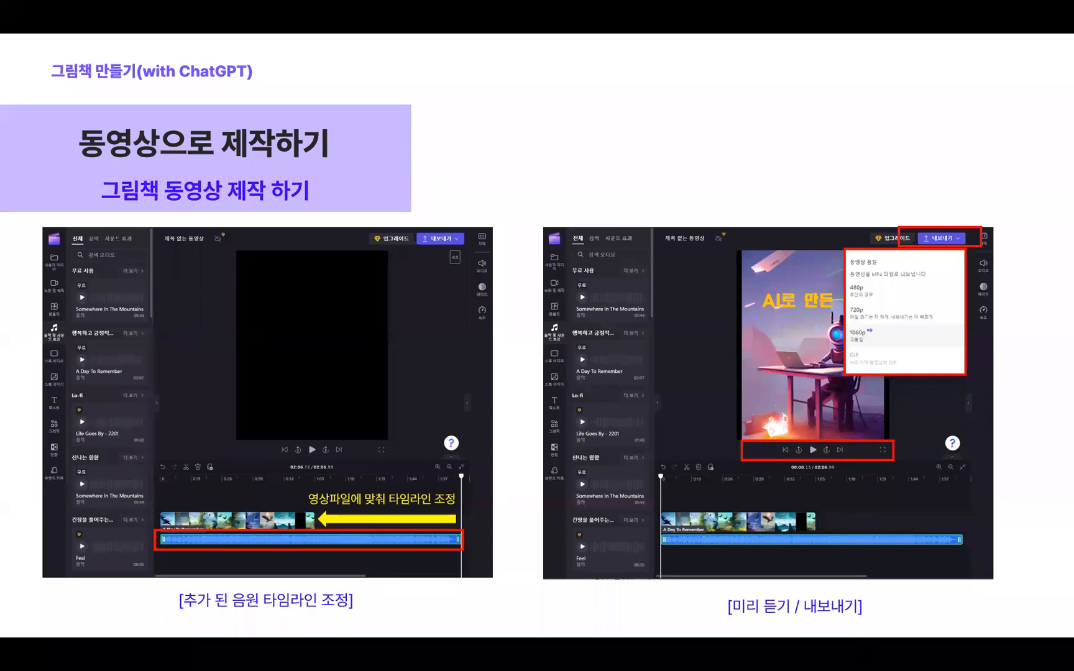
- Go through the slides on video sharing, the sample video story and free BGM팩토리 music, up to the POD self-publishing slide
key(Right)
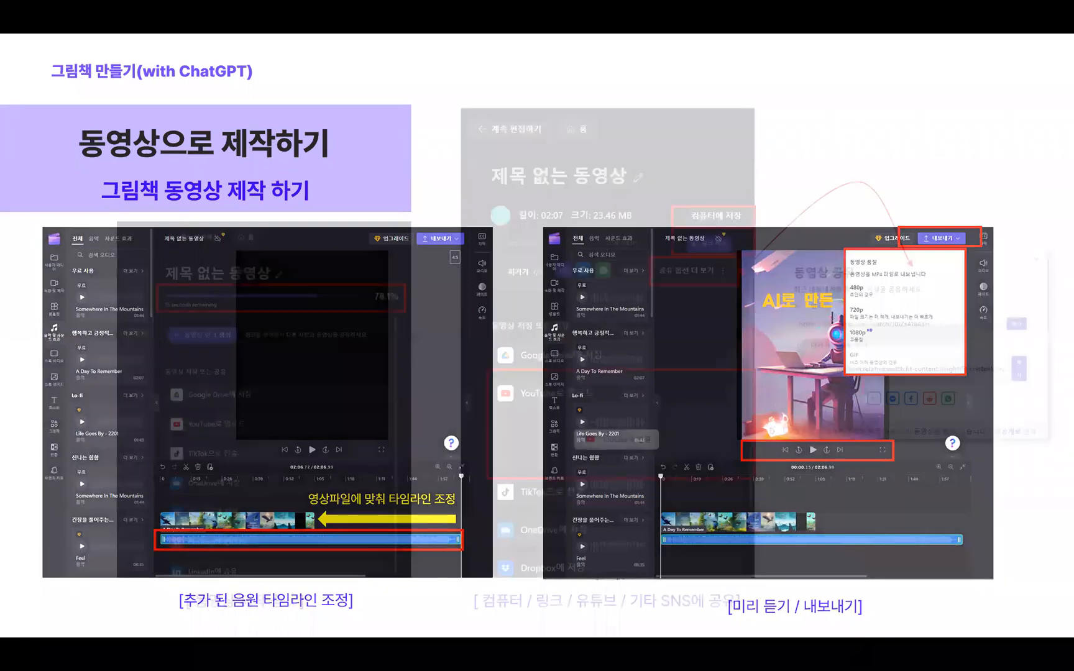
key(Right)
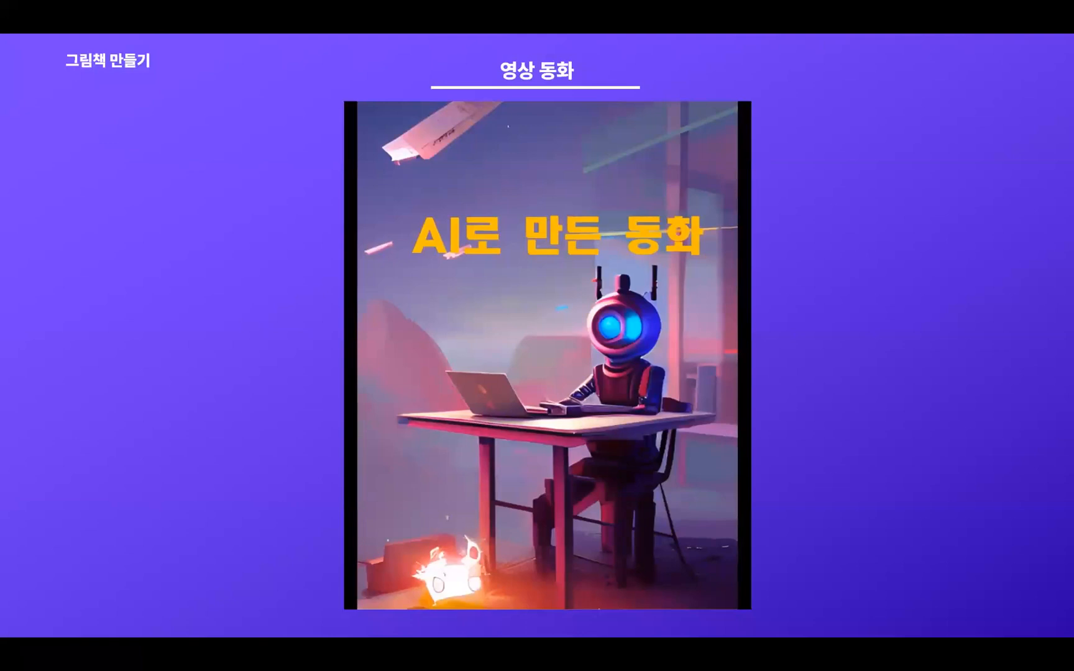
key(Right)
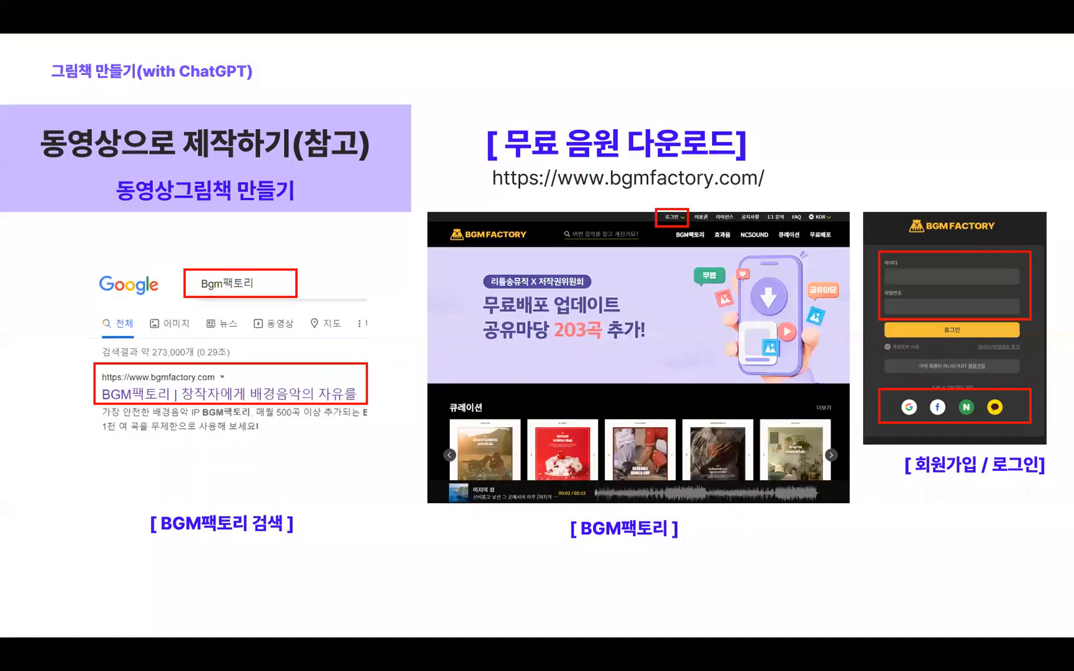
key(Right)
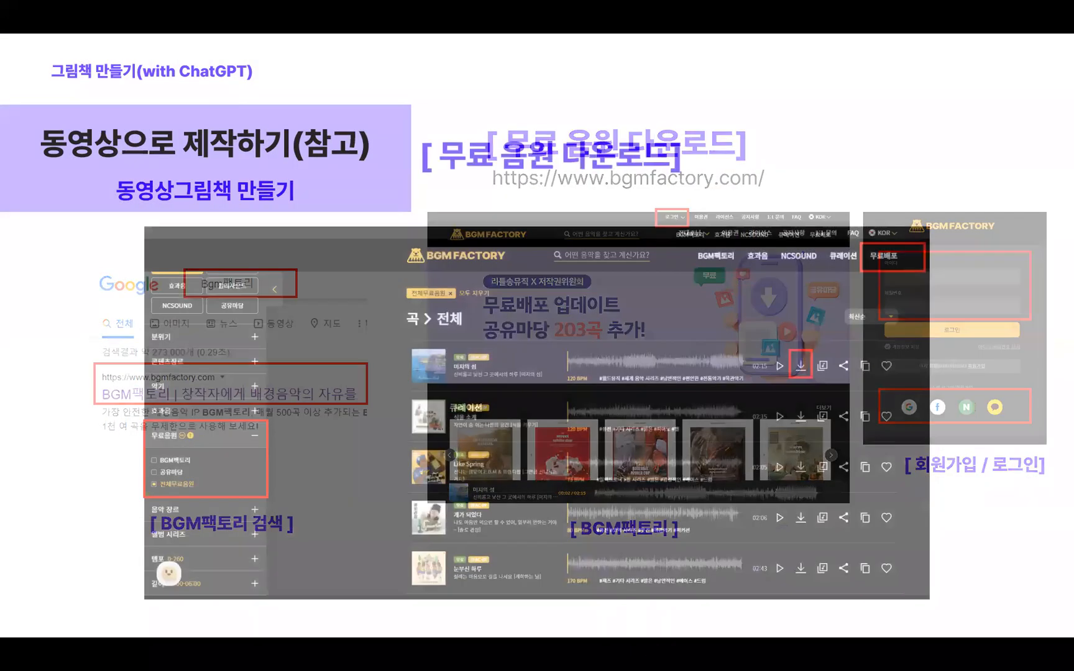
key(Left)
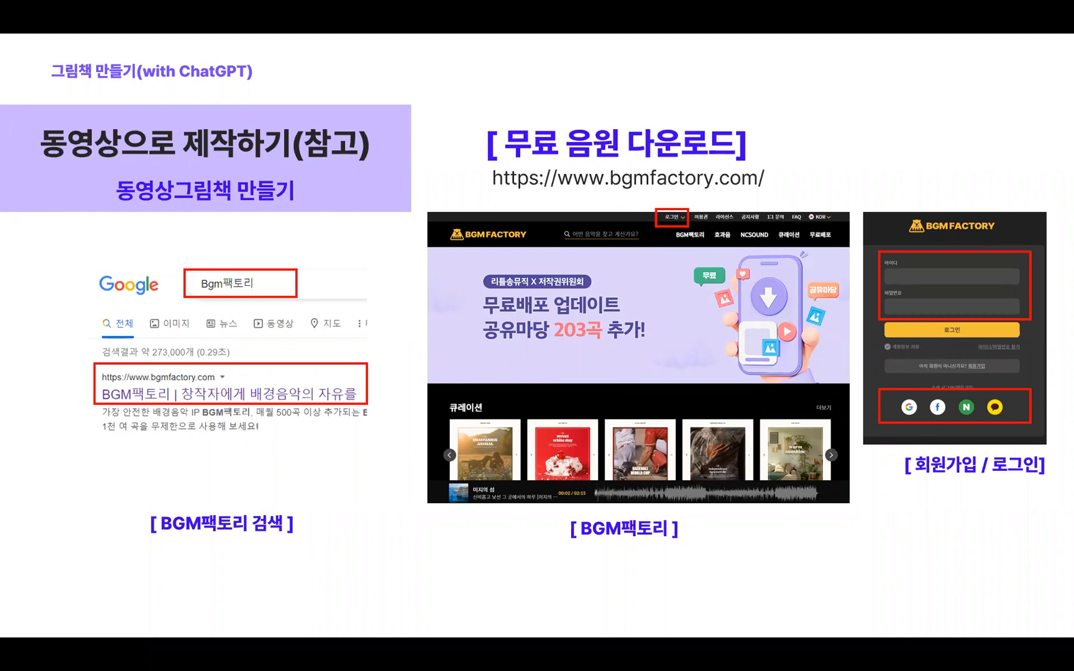
key(Right)
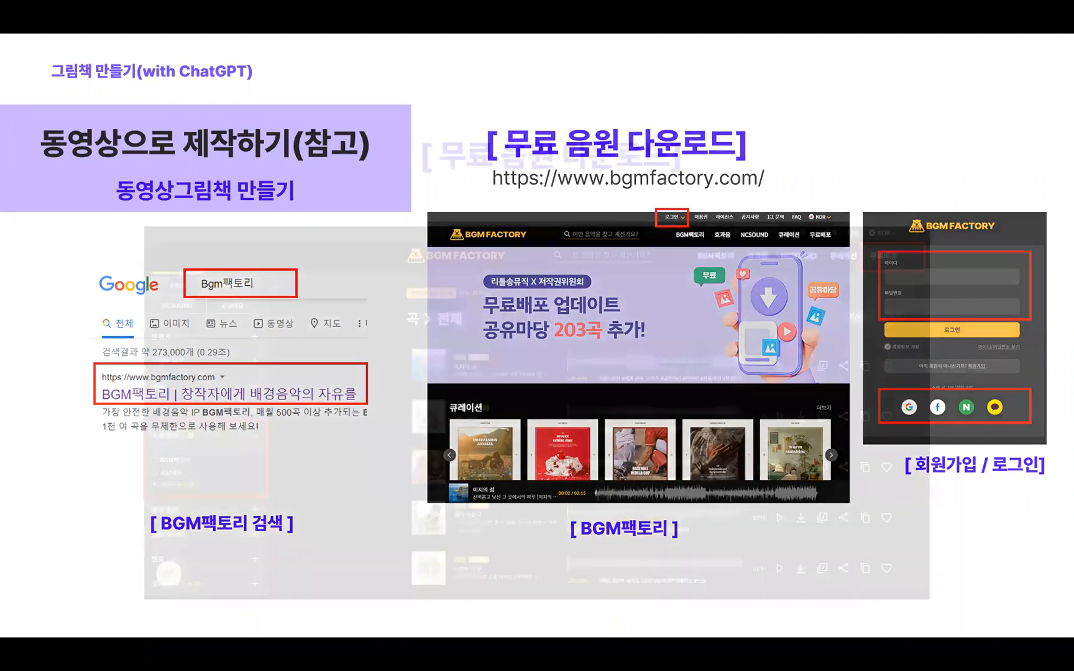
key(Right)
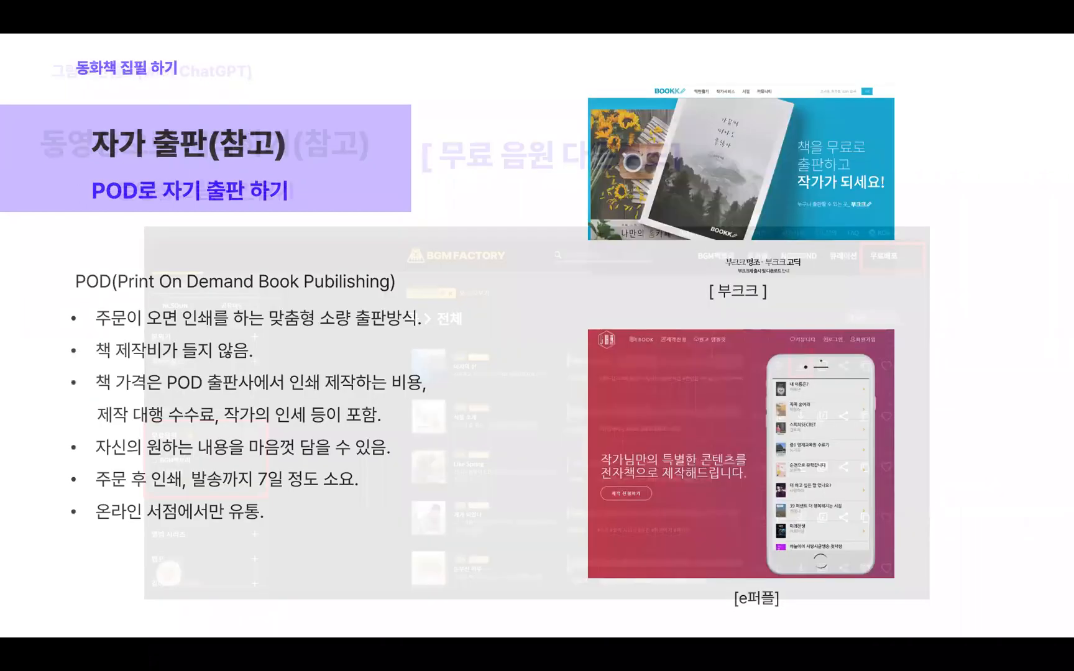